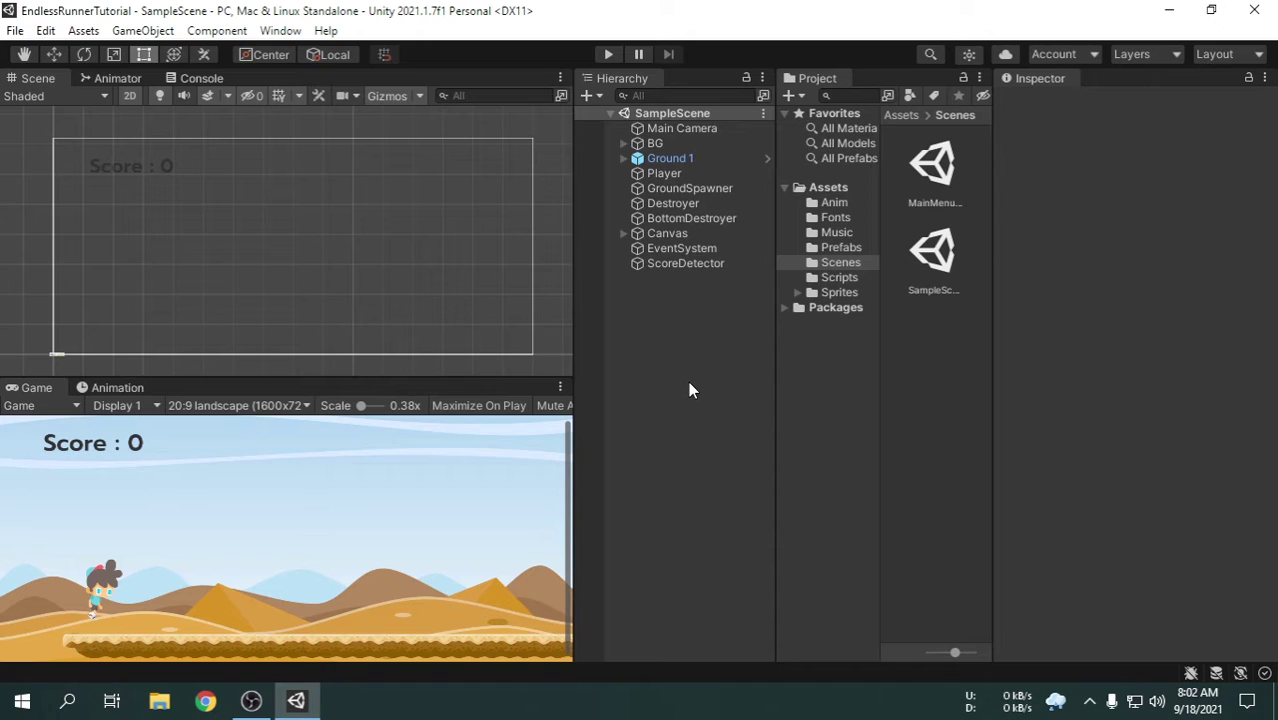
Open Build Settings from the File menu and select Android in the Platform list
click(17, 31)
click(113, 259)
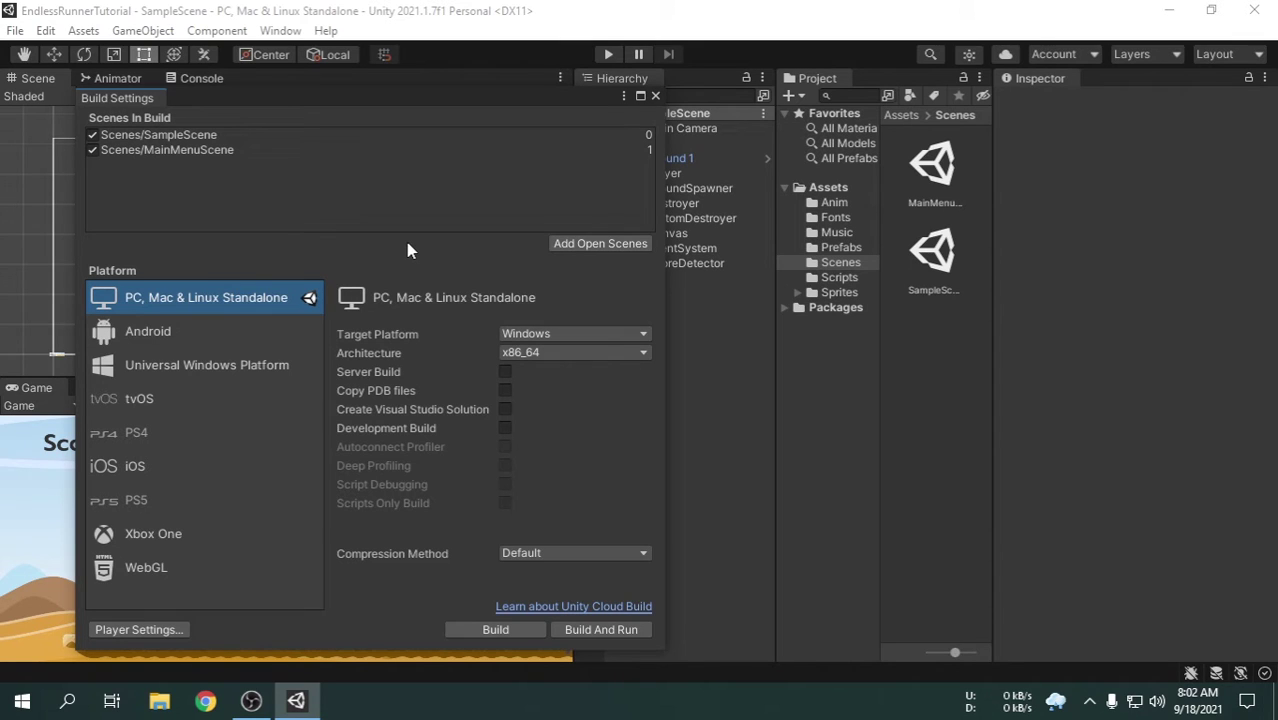
click(164, 338)
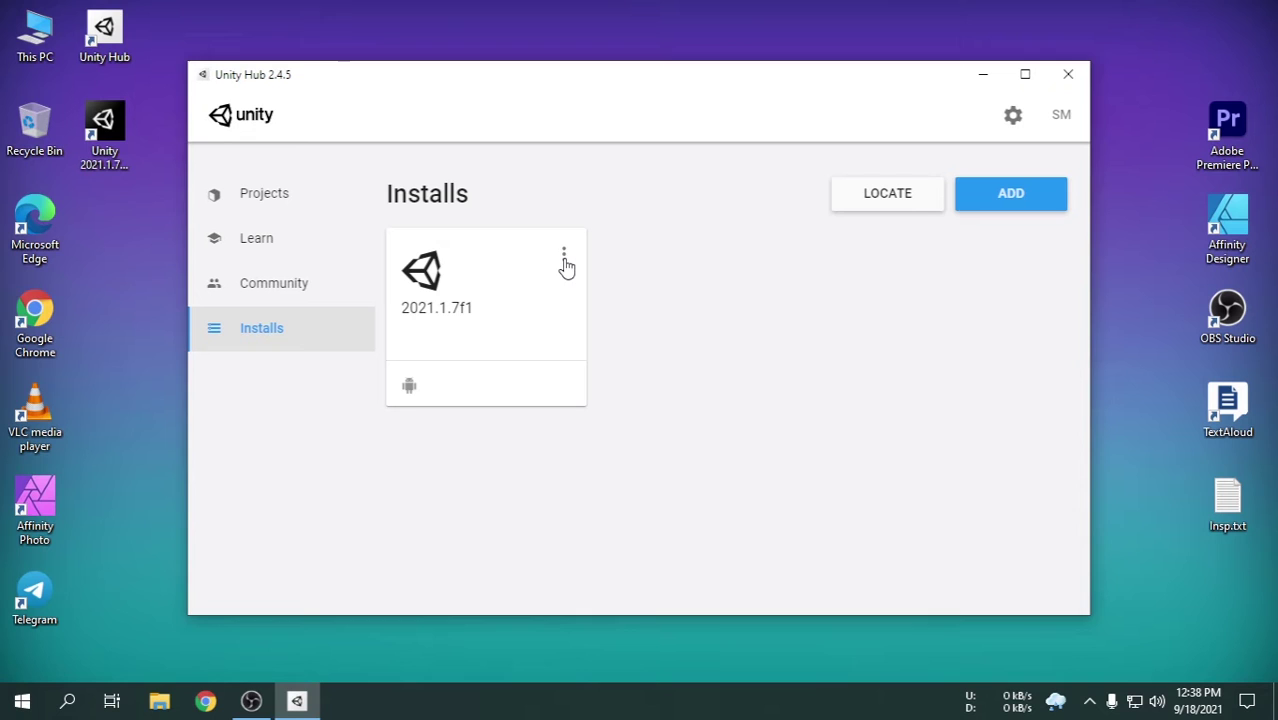
click(564, 258)
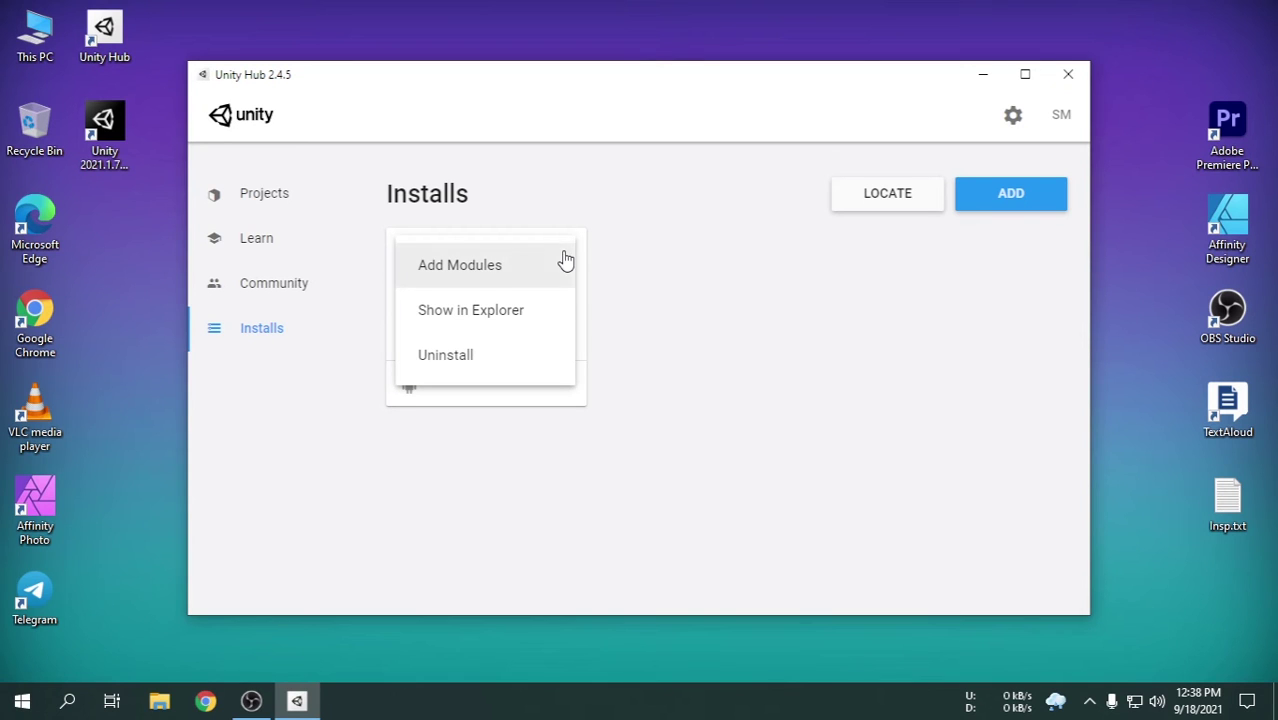
click(488, 281)
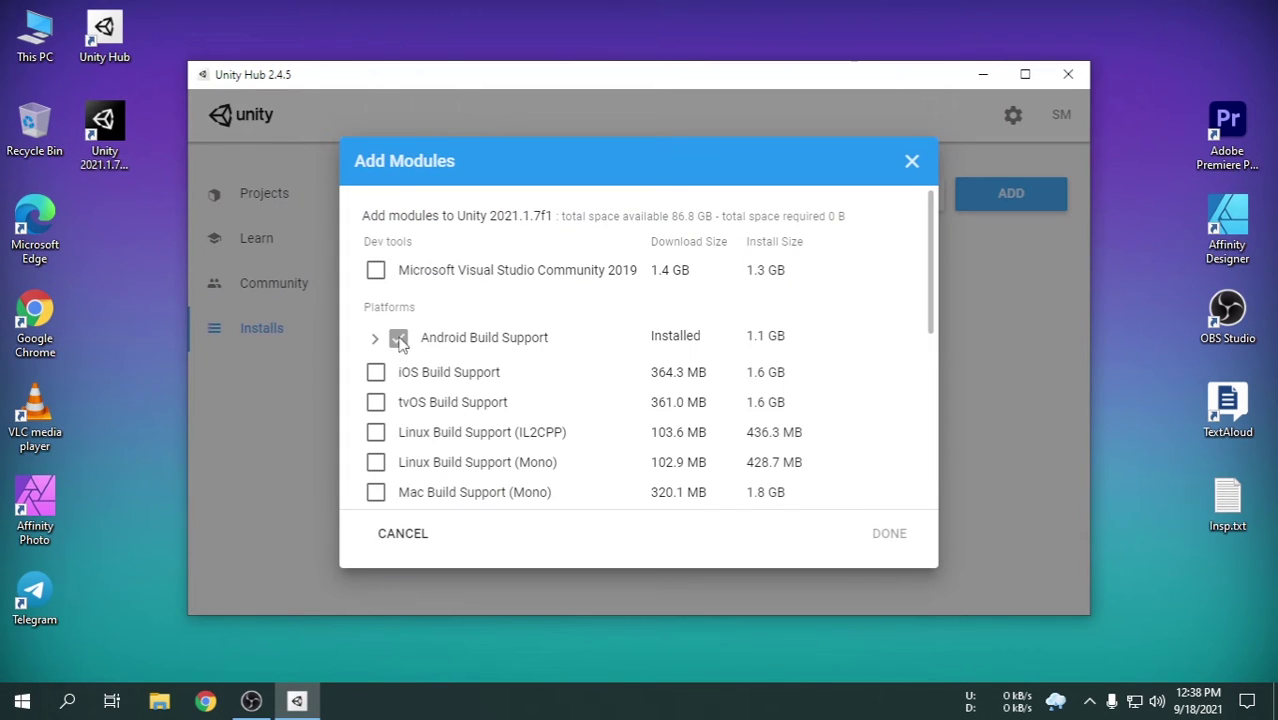
click(374, 339)
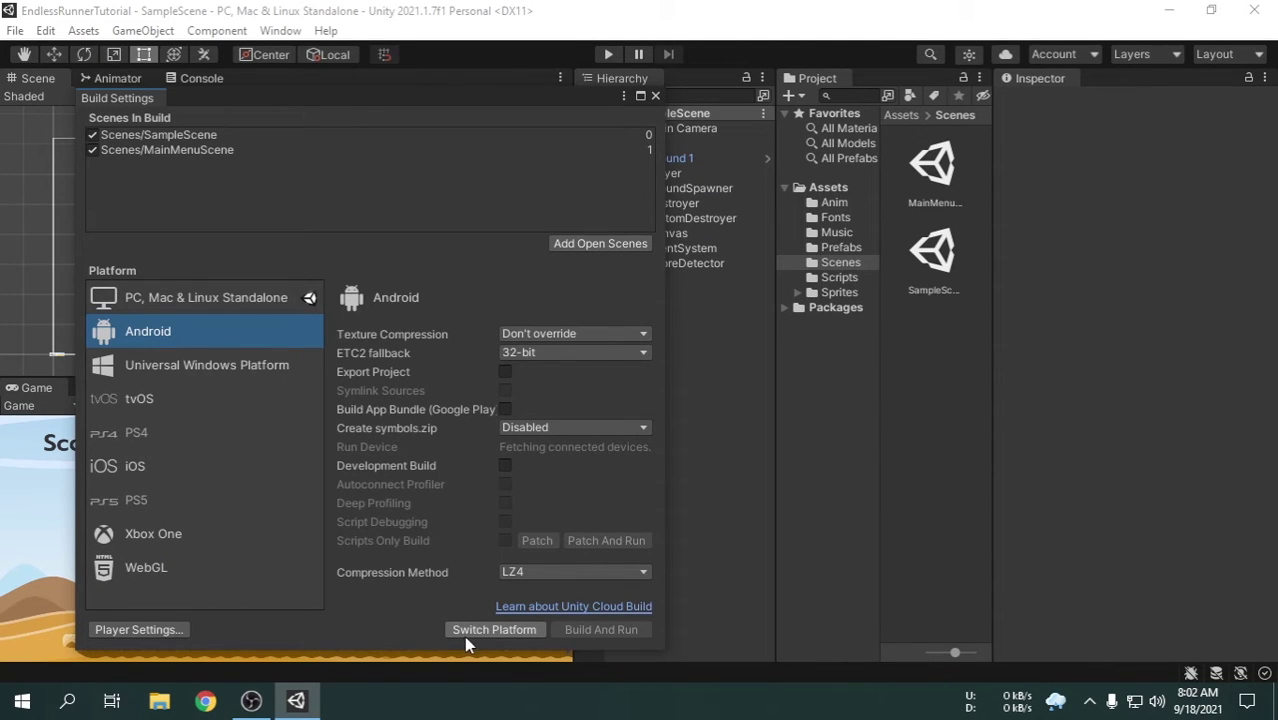
Switch the active build target to Android and let the assets reimport
click(464, 636)
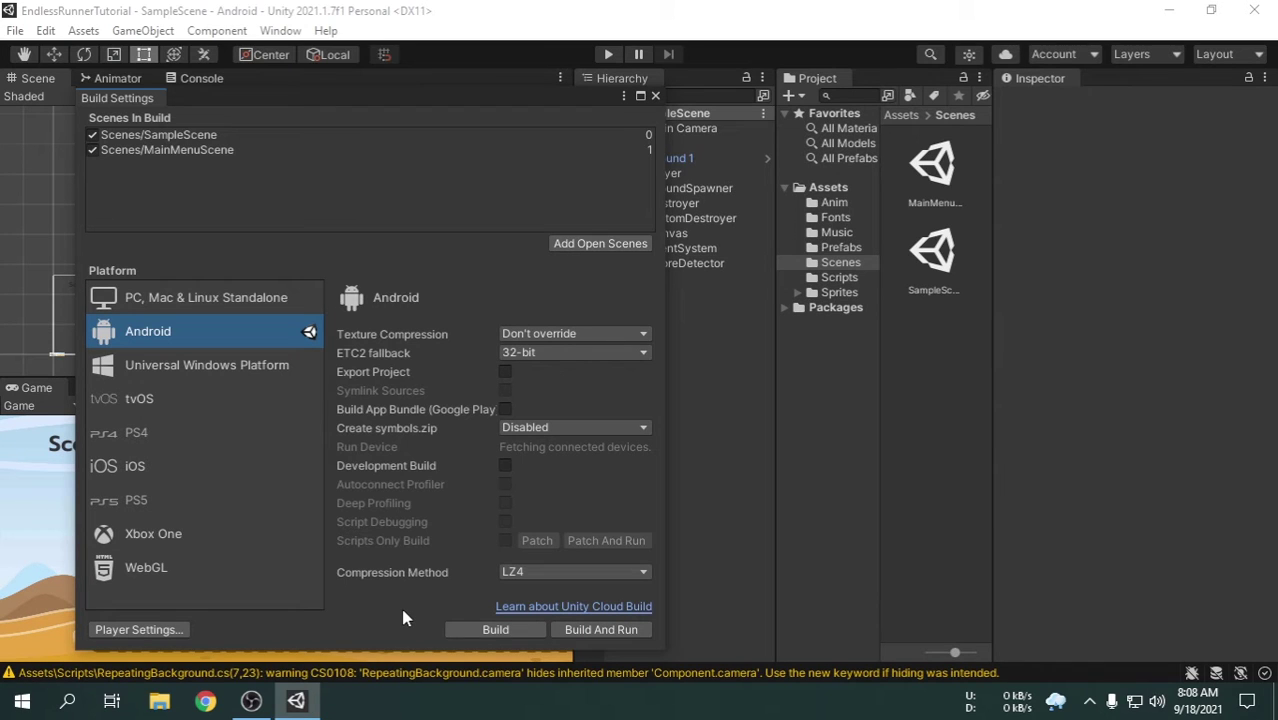
In Player Settings, set Company Name to Sloo and Product Name to Goofy Run
click(140, 630)
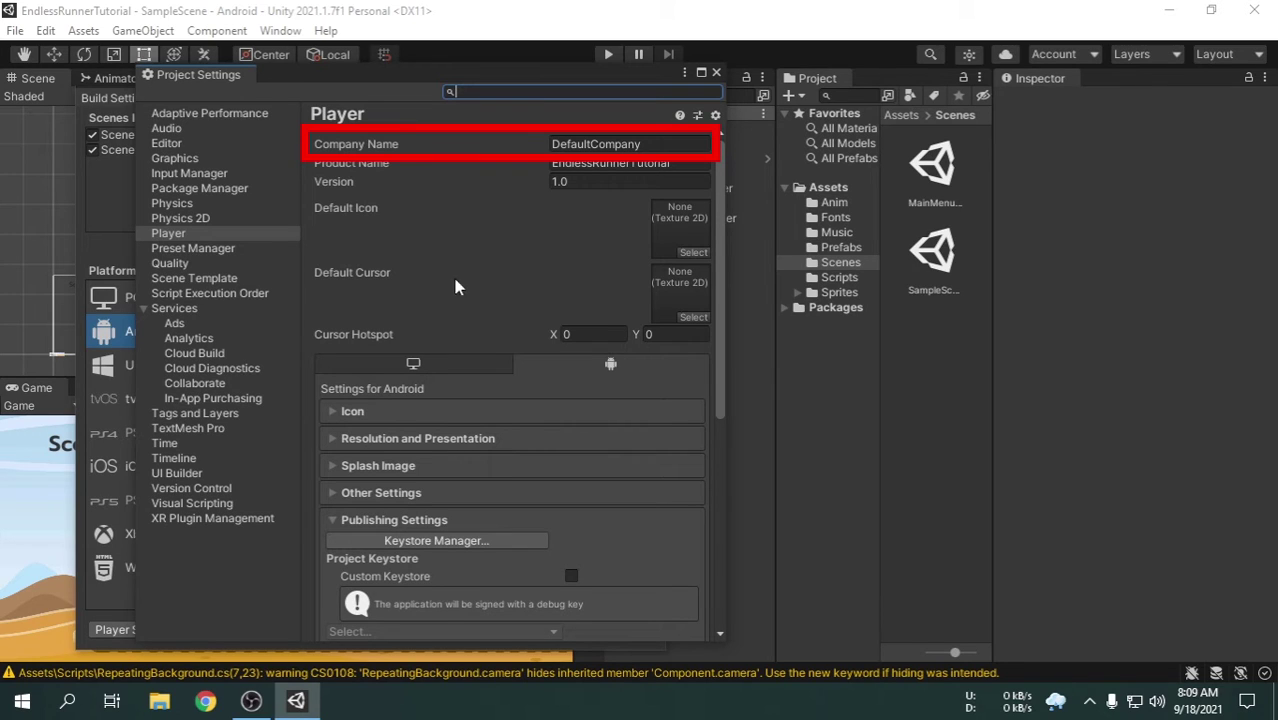
click(650, 144)
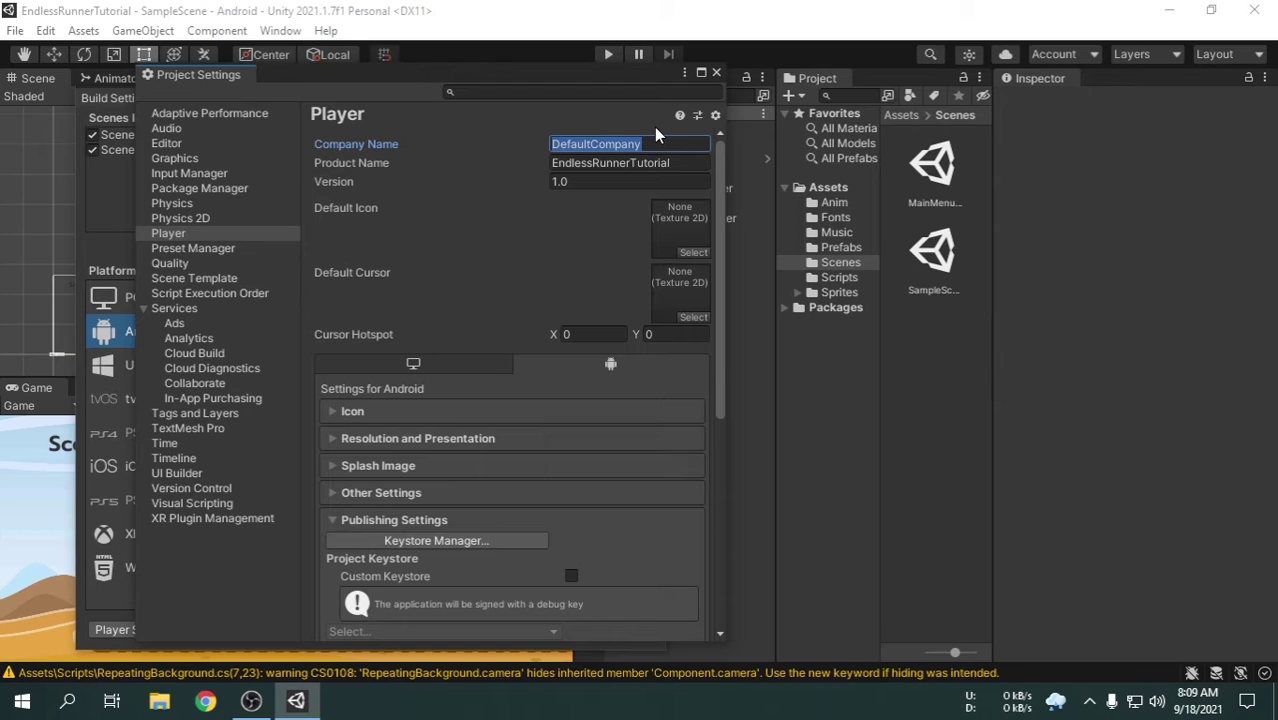
text(Sloo)
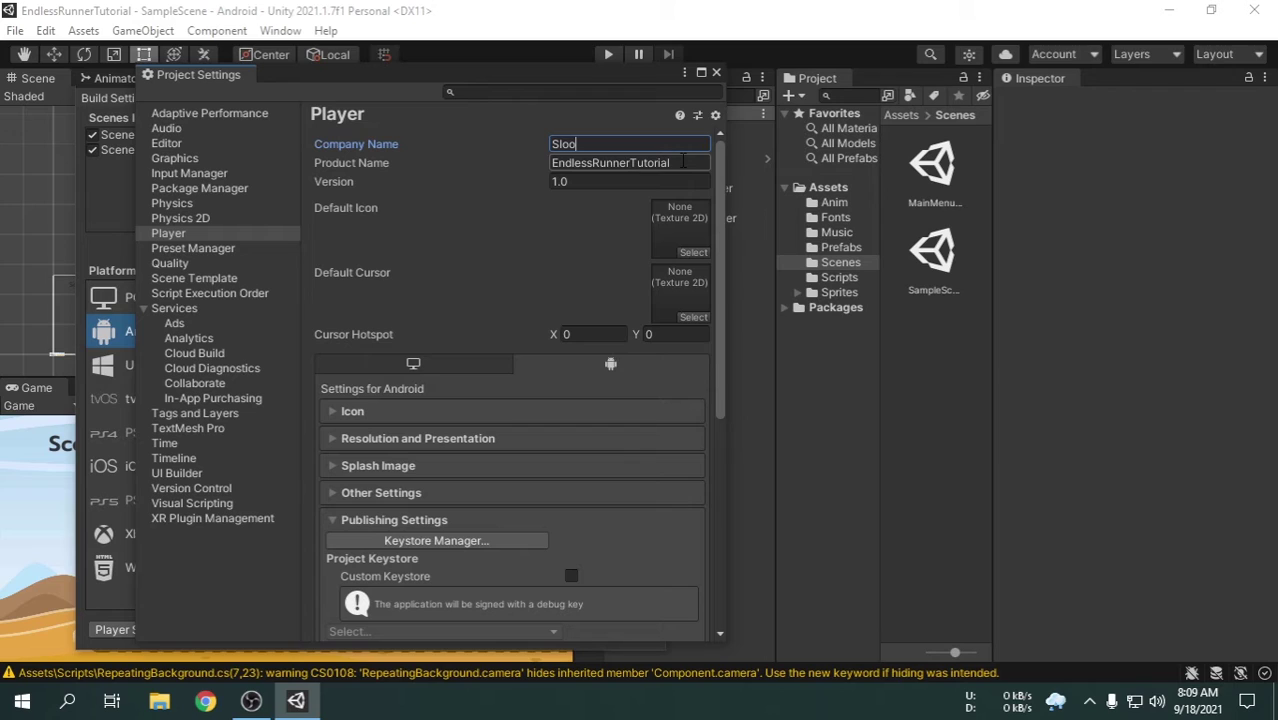
click(683, 162)
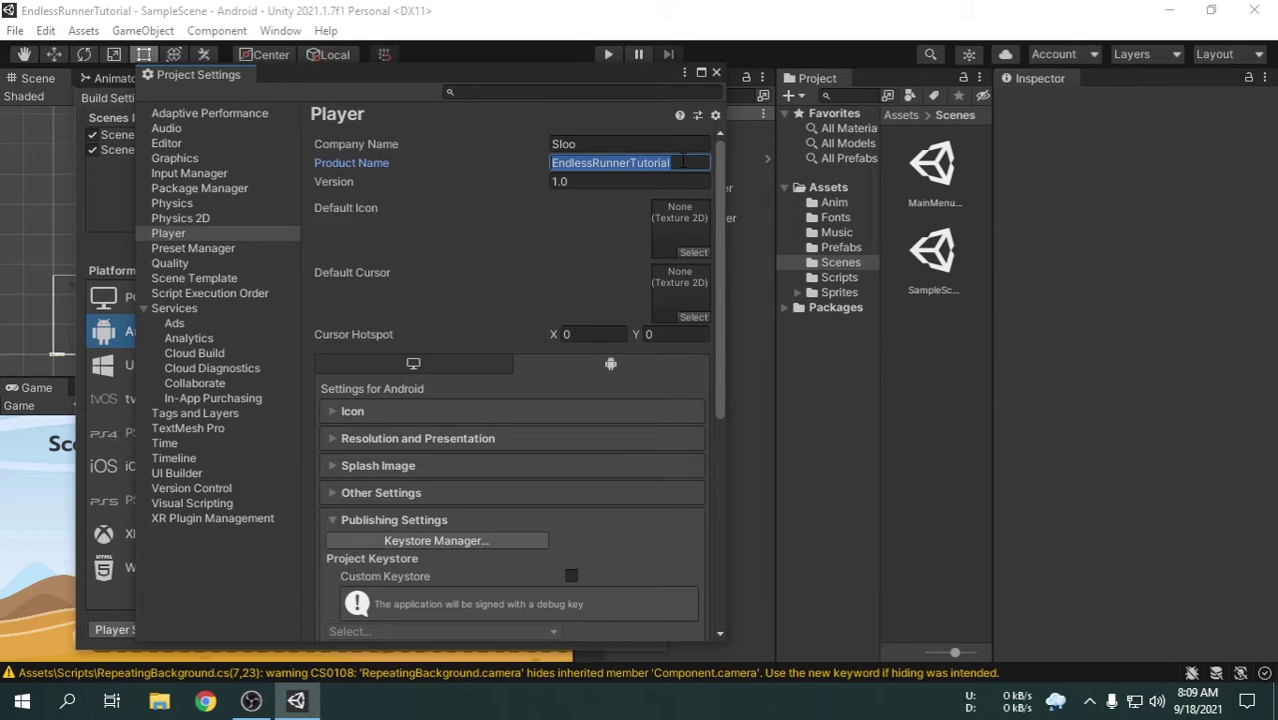
text(G)
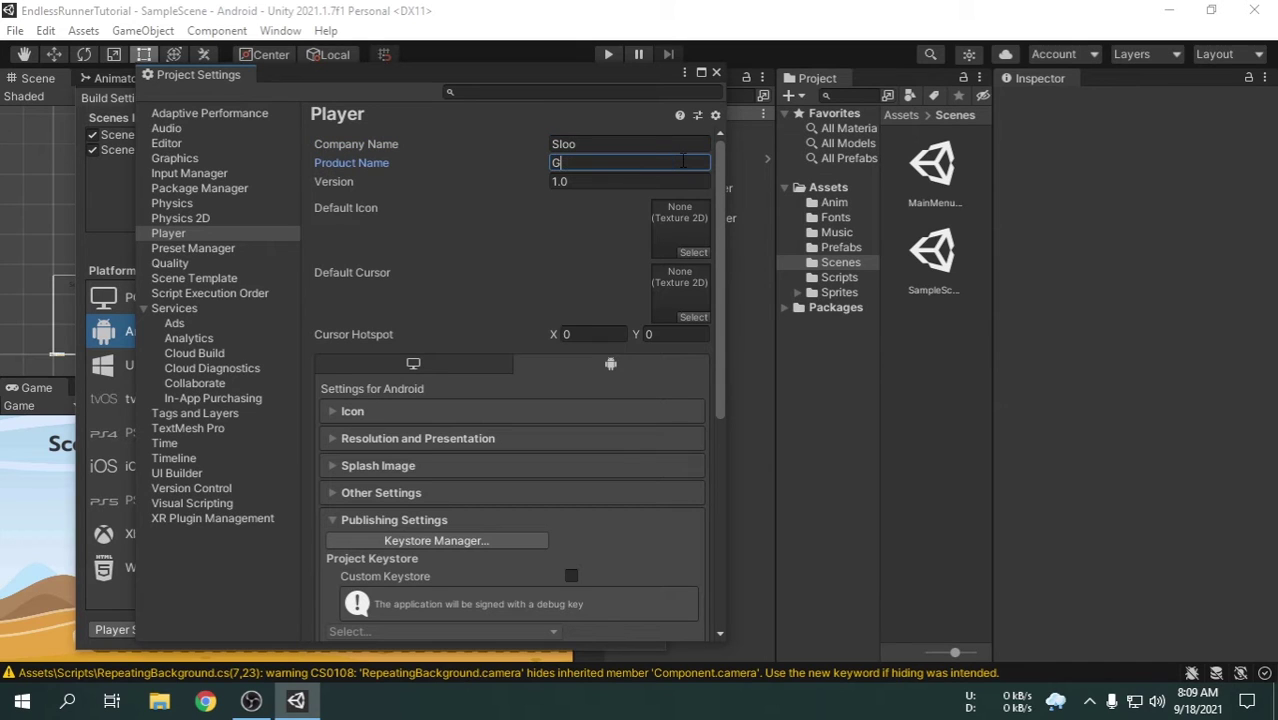
text(oofy Run)
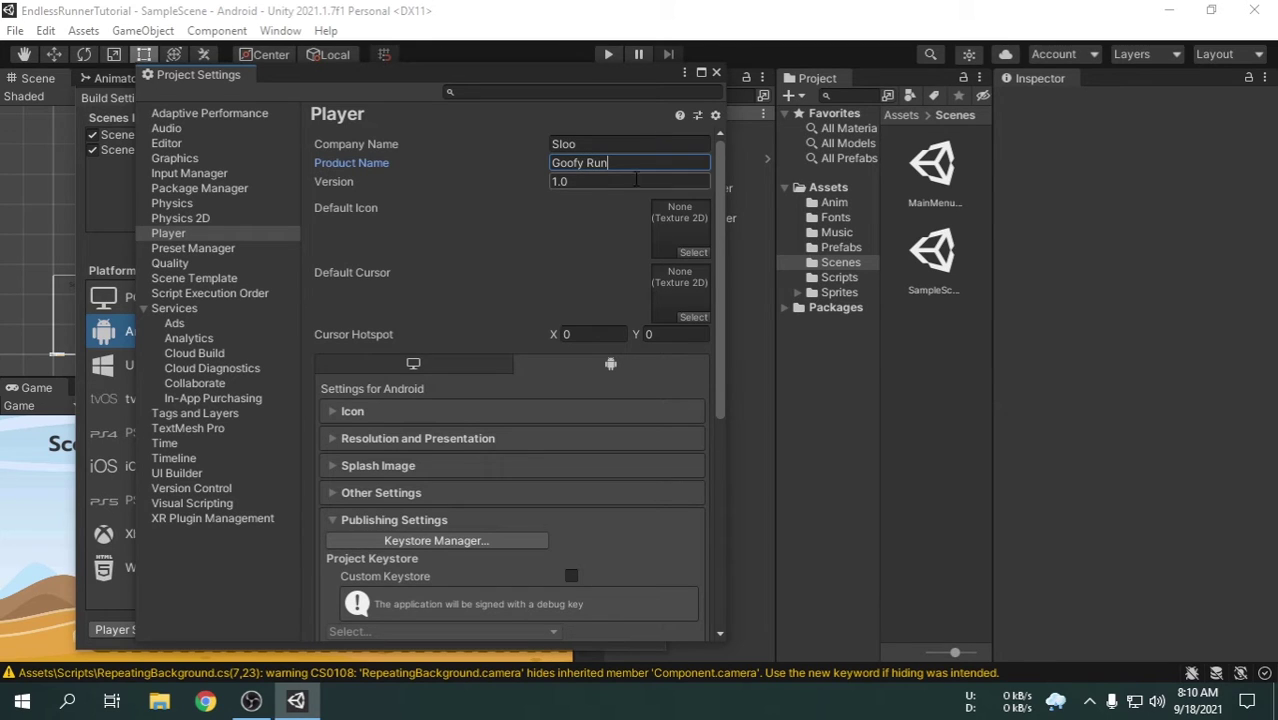
click(585, 181)
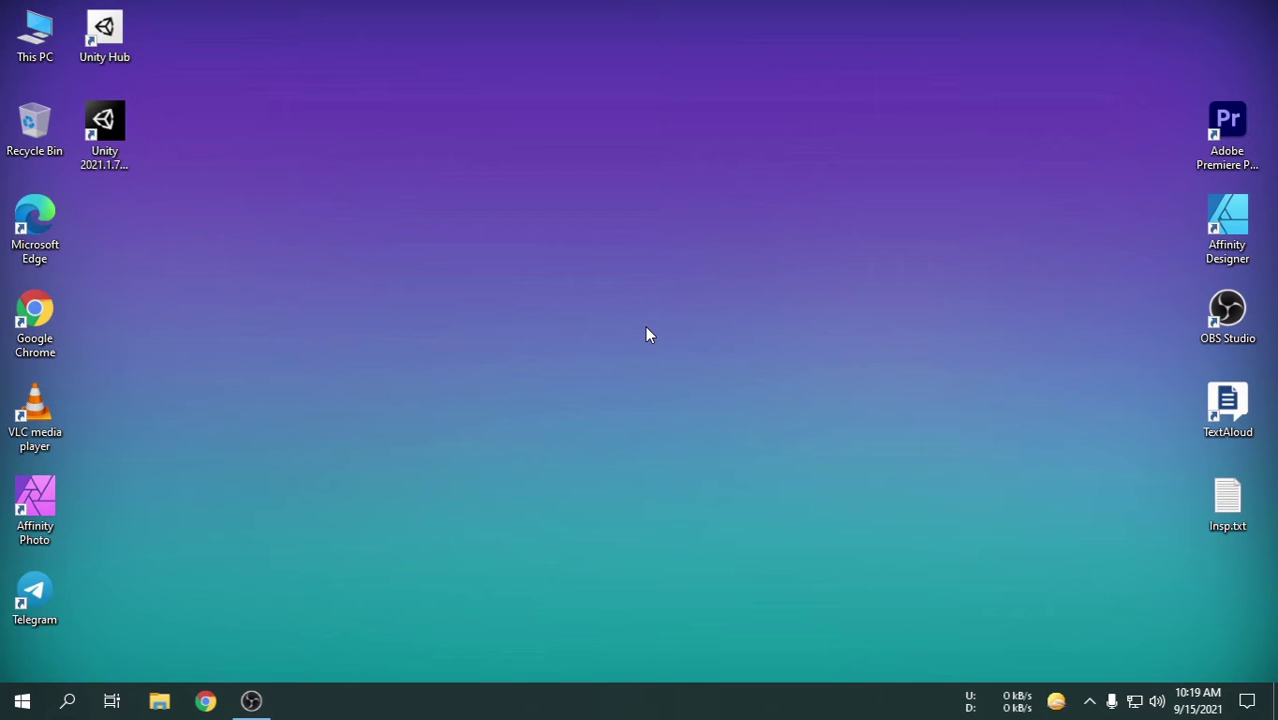
Launch Affinity Designer and start a new document using Pixels as the unit
double_click(1237, 221)
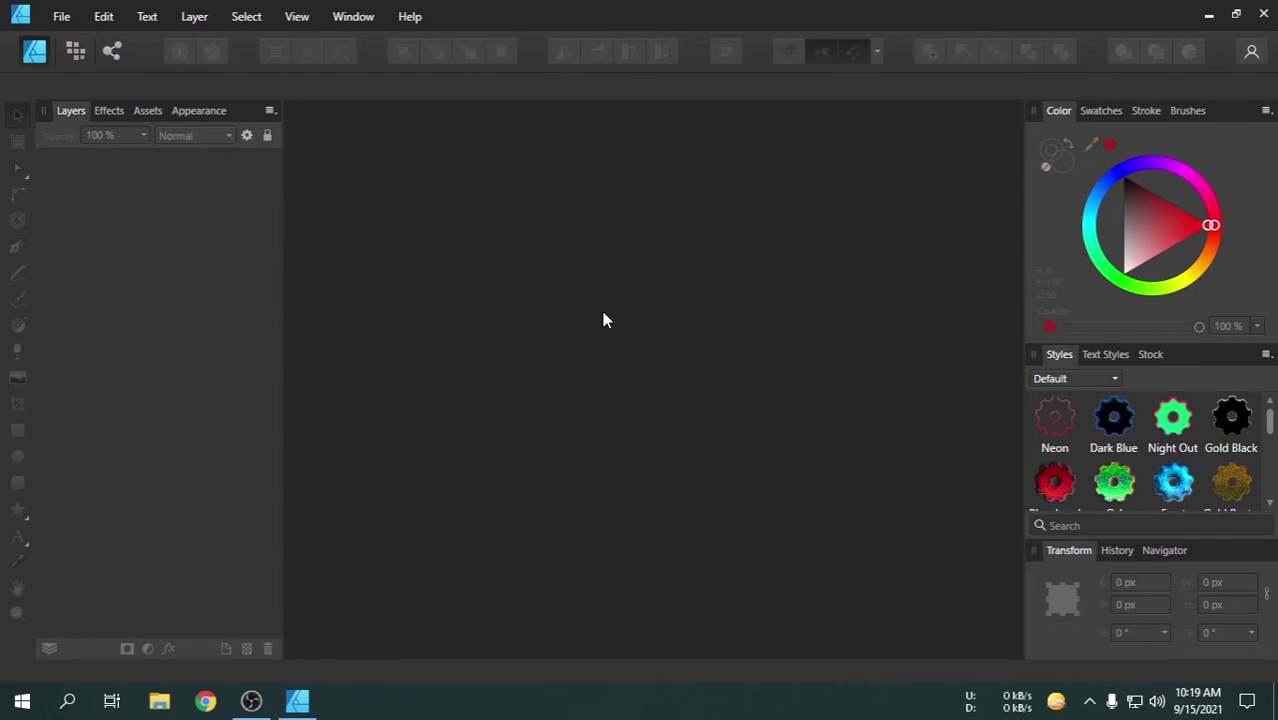
click(60, 17)
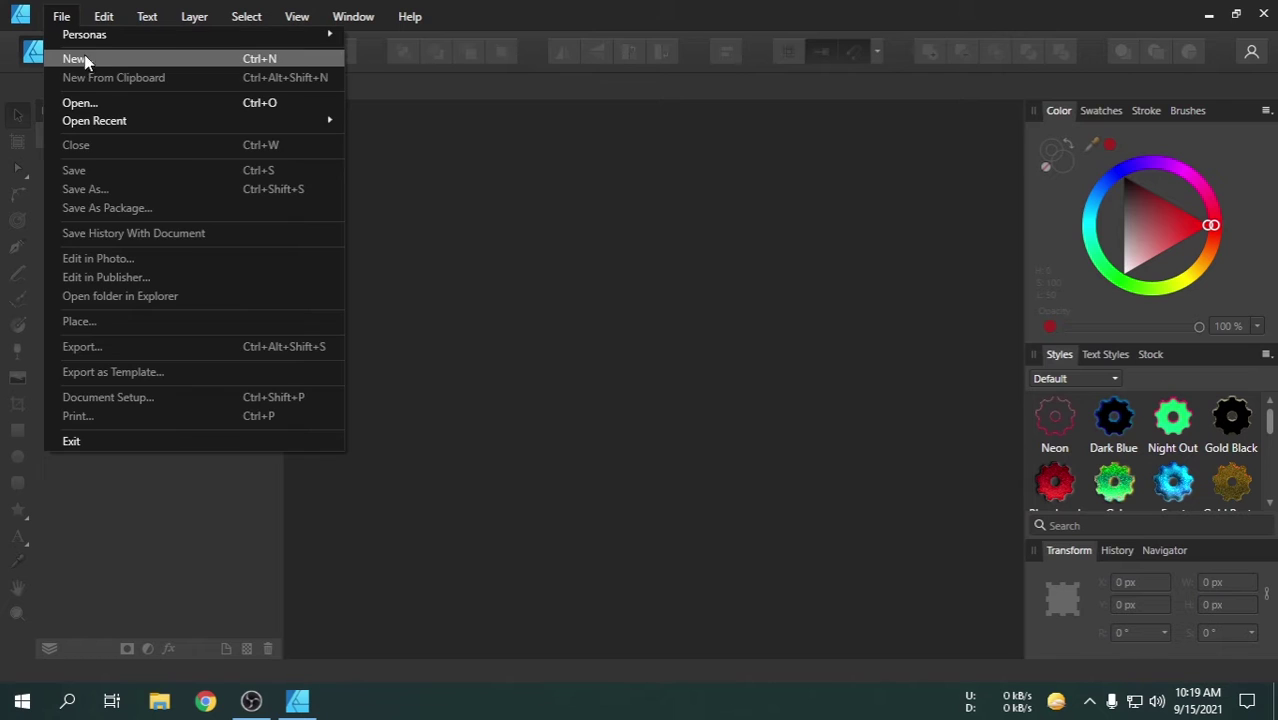
click(112, 63)
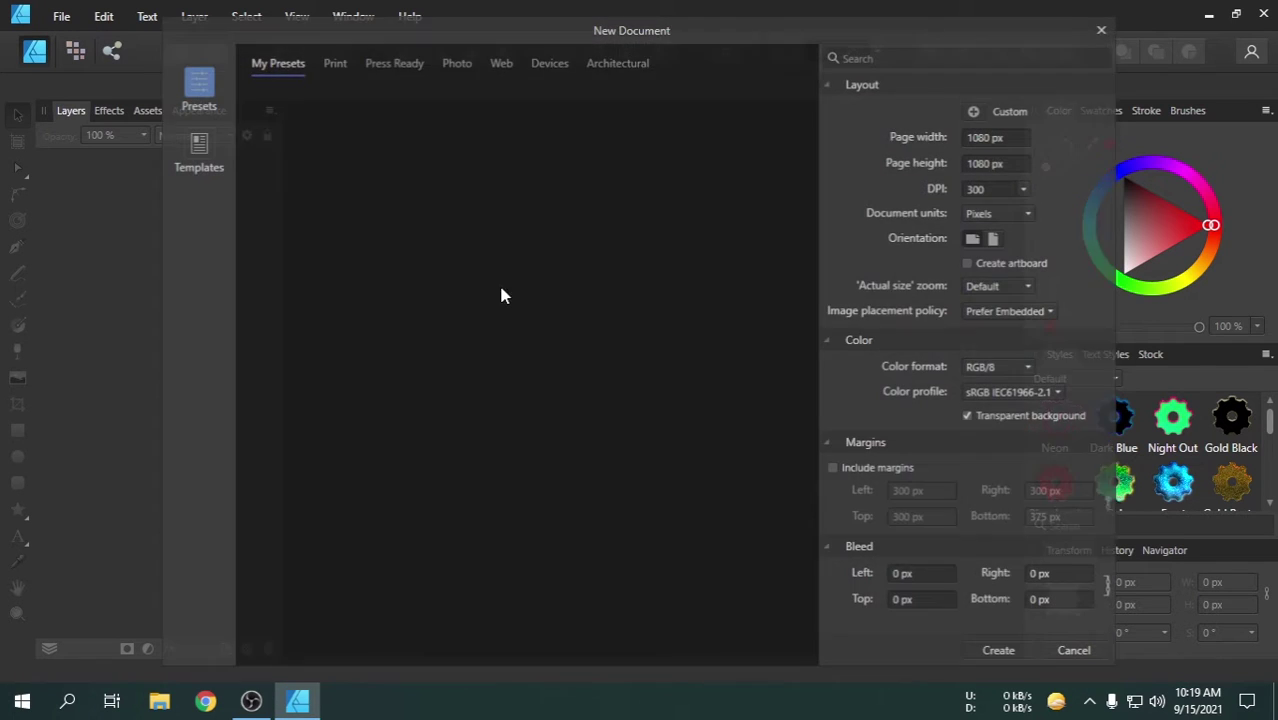
click(981, 214)
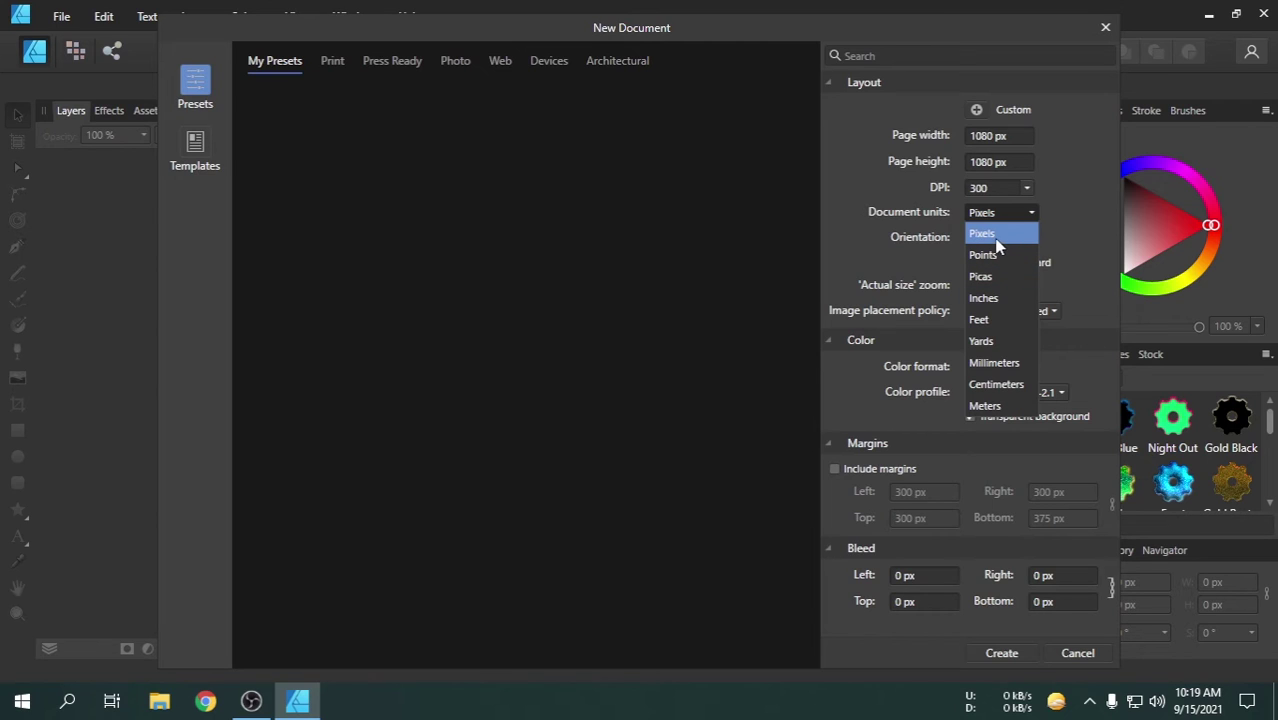
click(1004, 239)
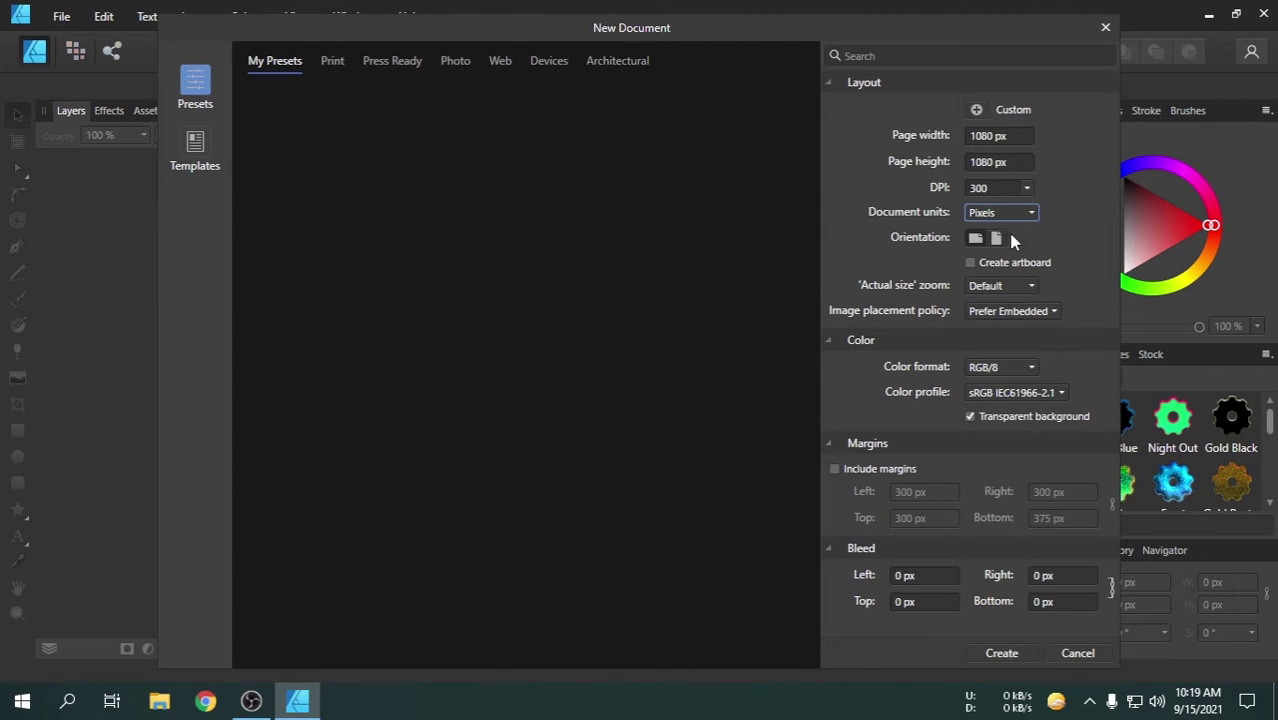
Set the page width and height to 512 px and keep the background transparent
click(996, 137)
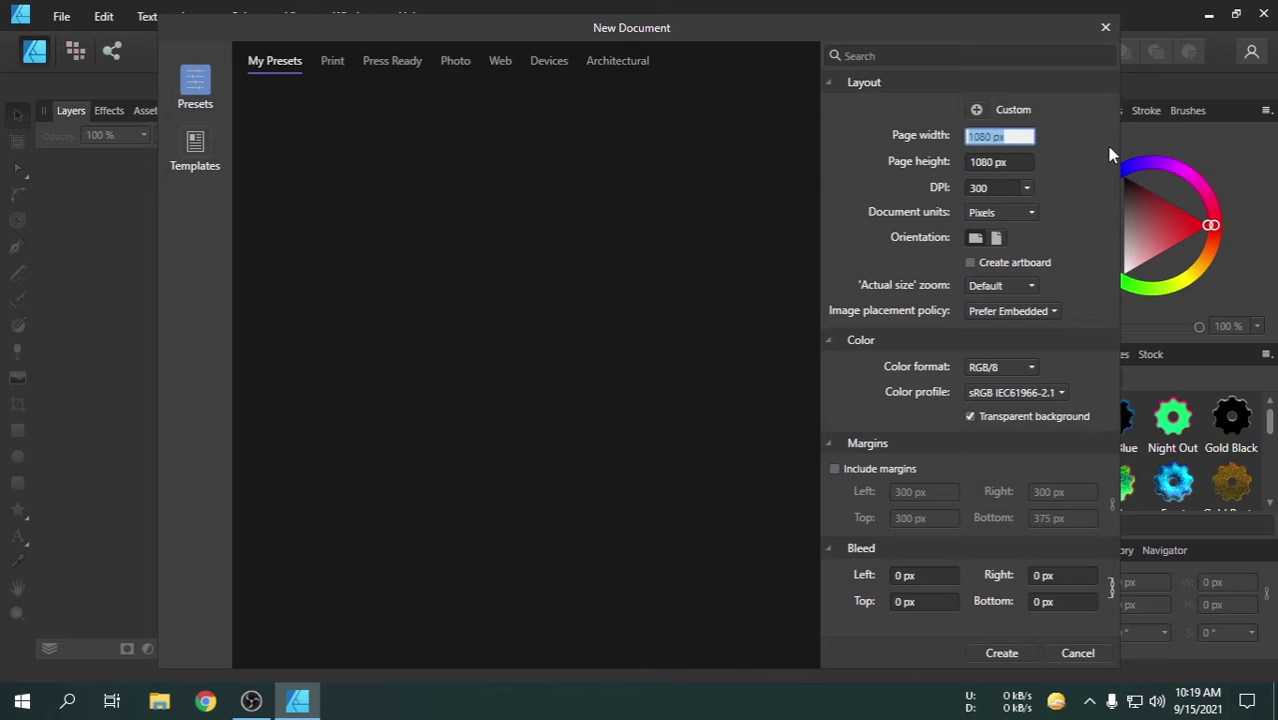
text(512)
key(Return)
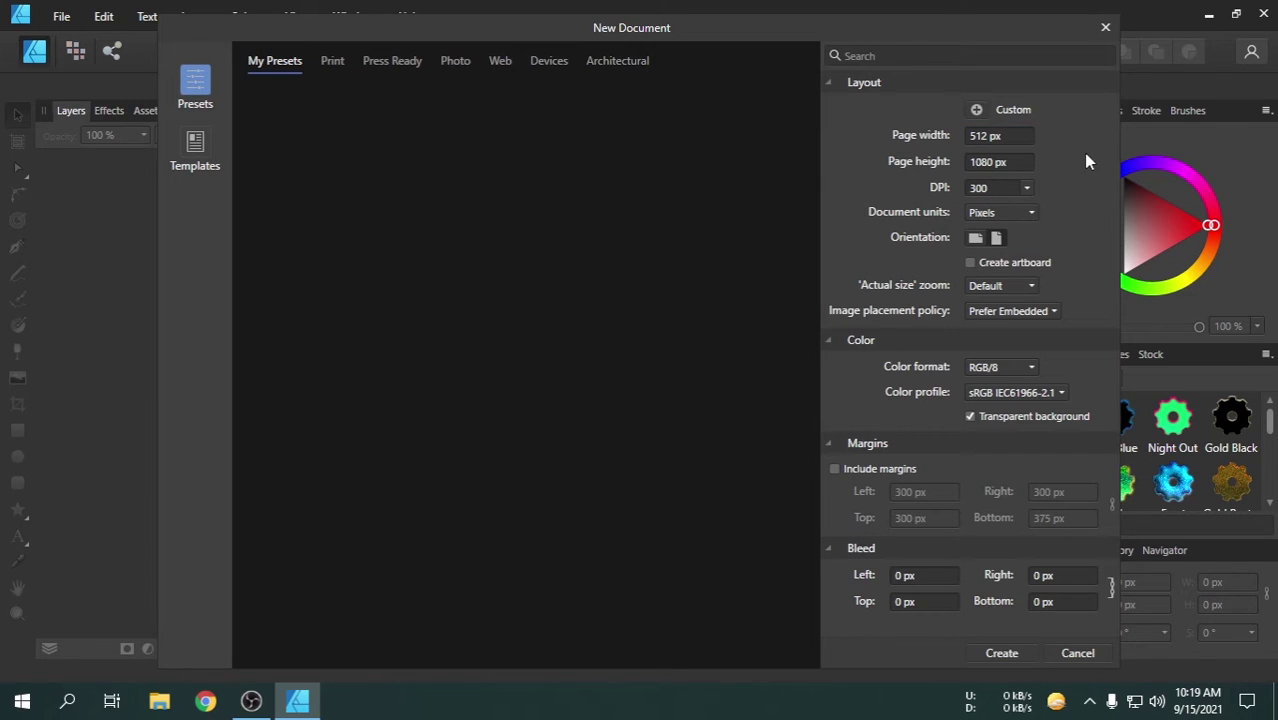
click(984, 163)
text(512)
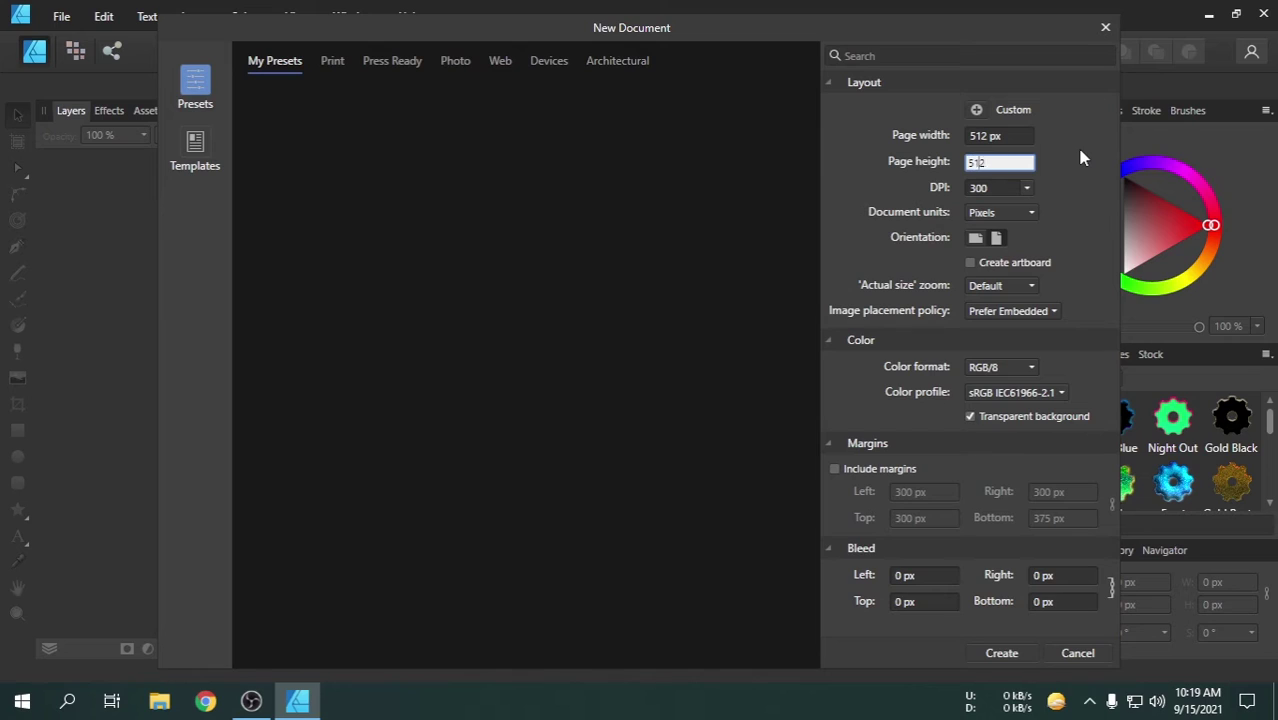
key(Return)
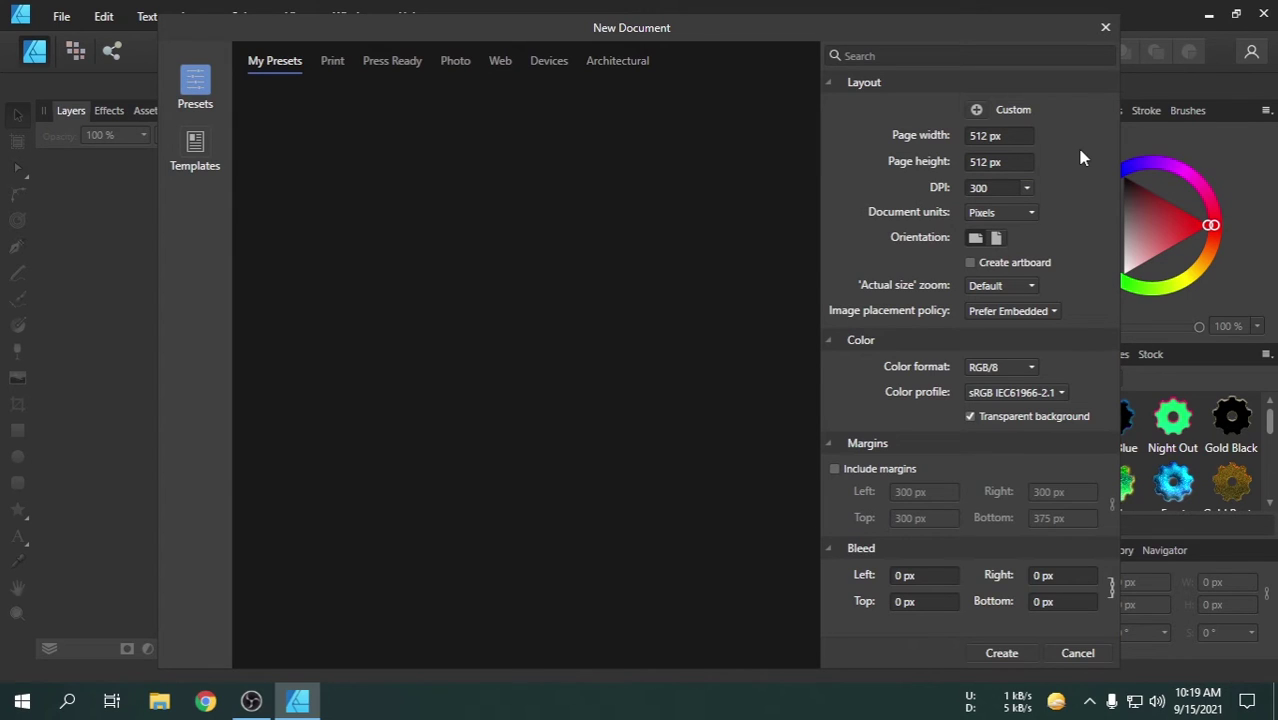
click(970, 418)
click(970, 418)
Create the document and draw a rounded rectangle covering the entire 512 × 512 canvas
click(1014, 658)
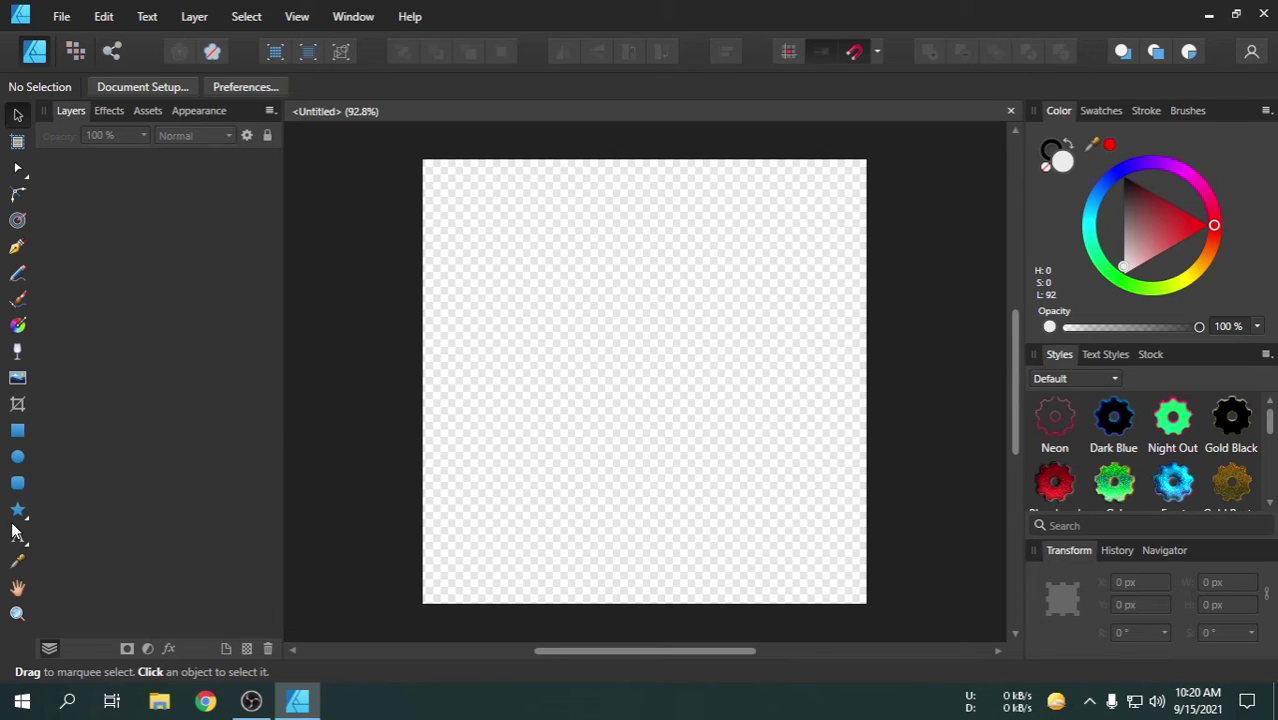
click(17, 485)
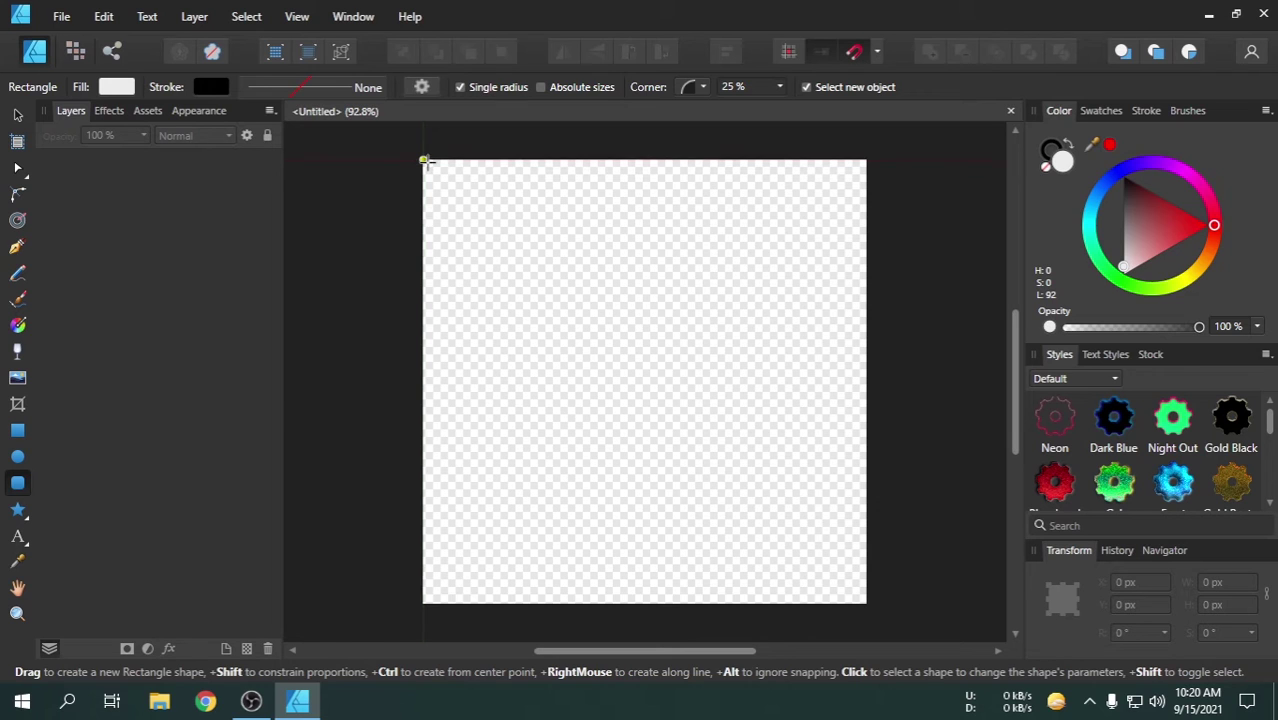
drag(423, 160, 867, 604)
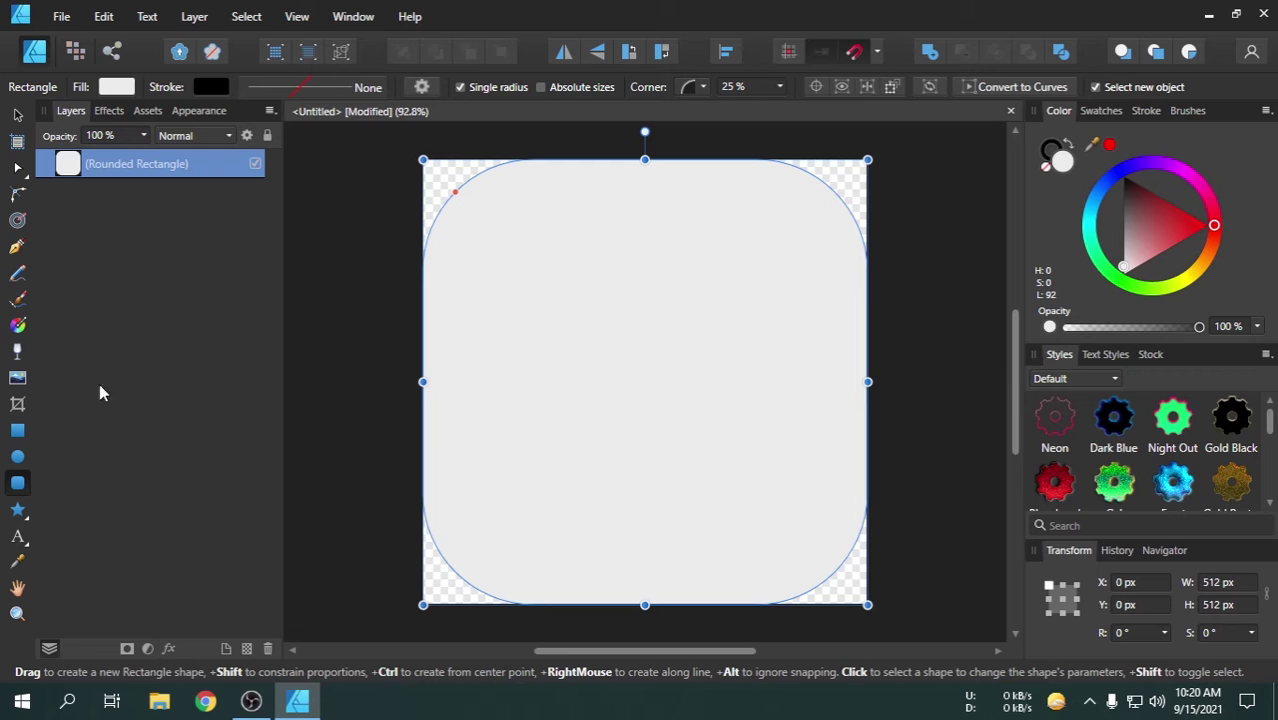
Give the rectangle a gradient fill with an orange-red start stop and make it radial
click(17, 326)
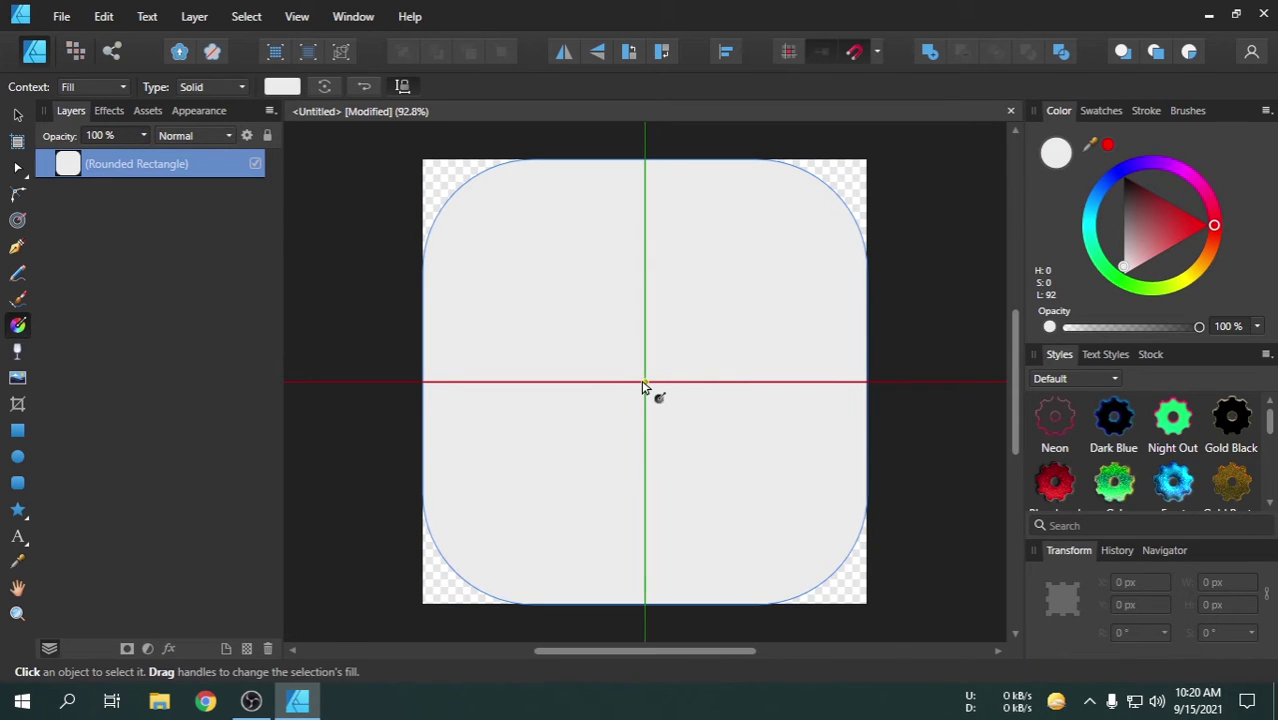
drag(644, 384, 866, 605)
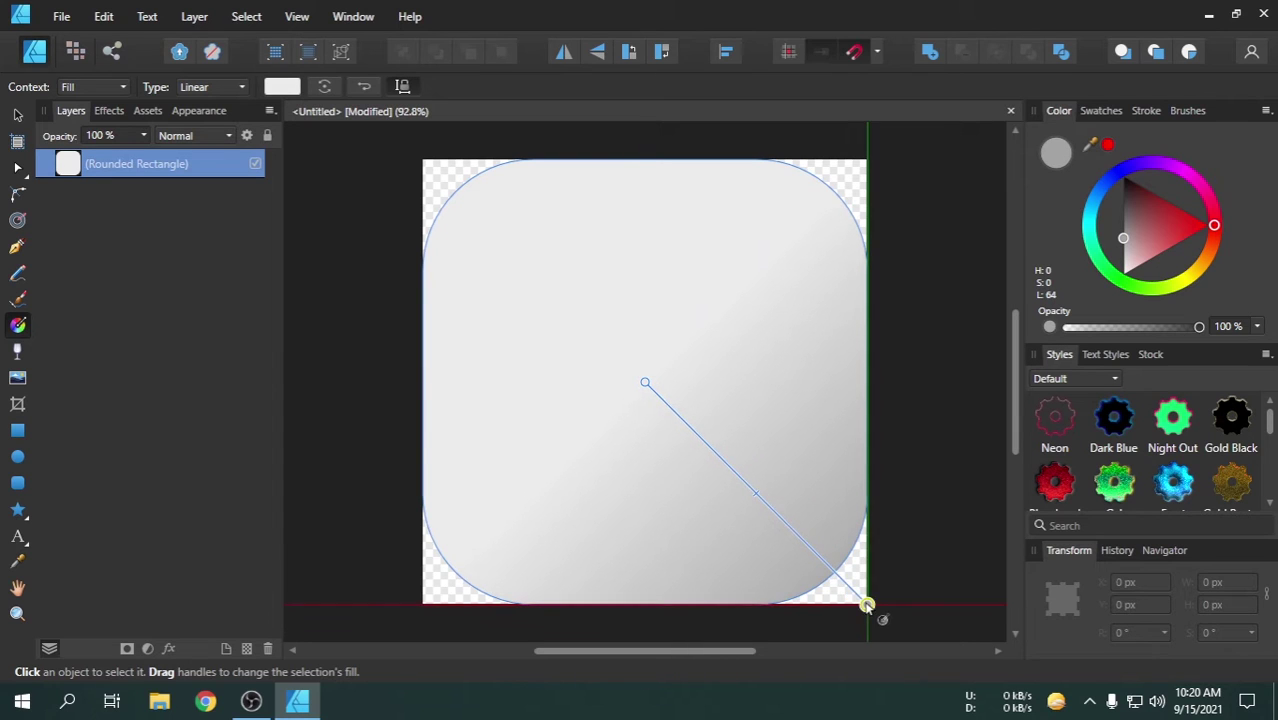
click(644, 381)
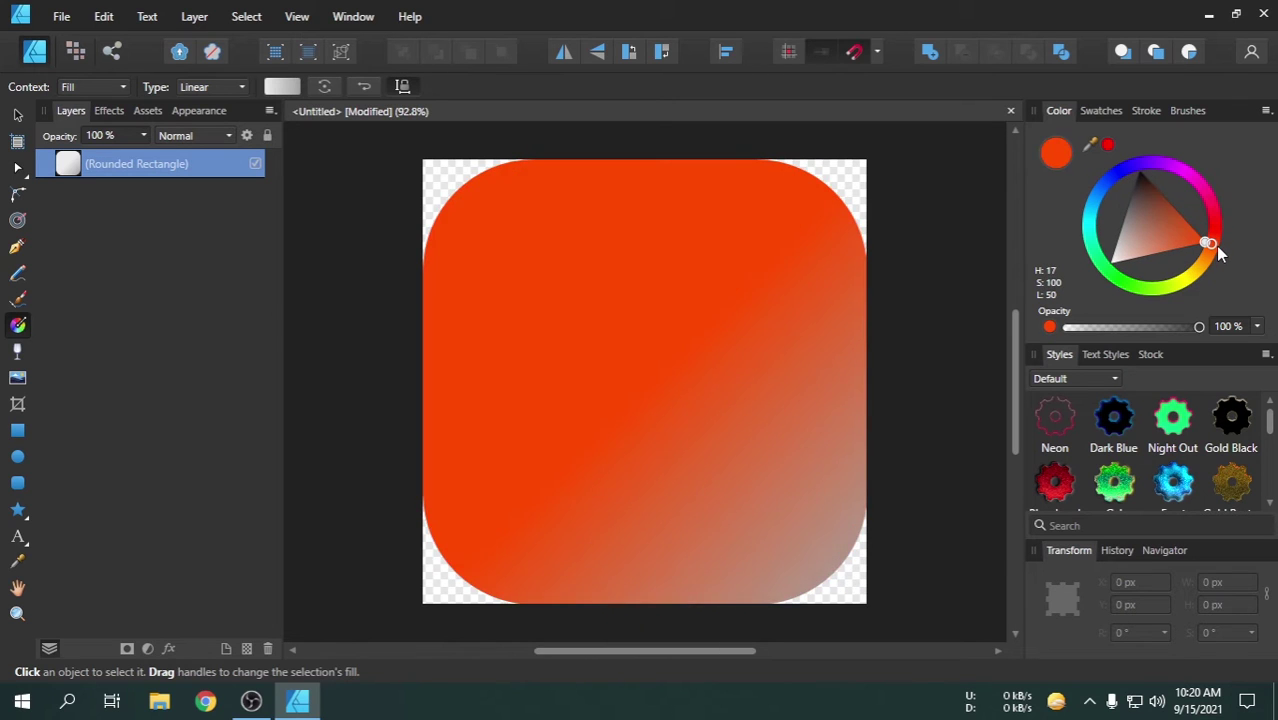
click(1215, 245)
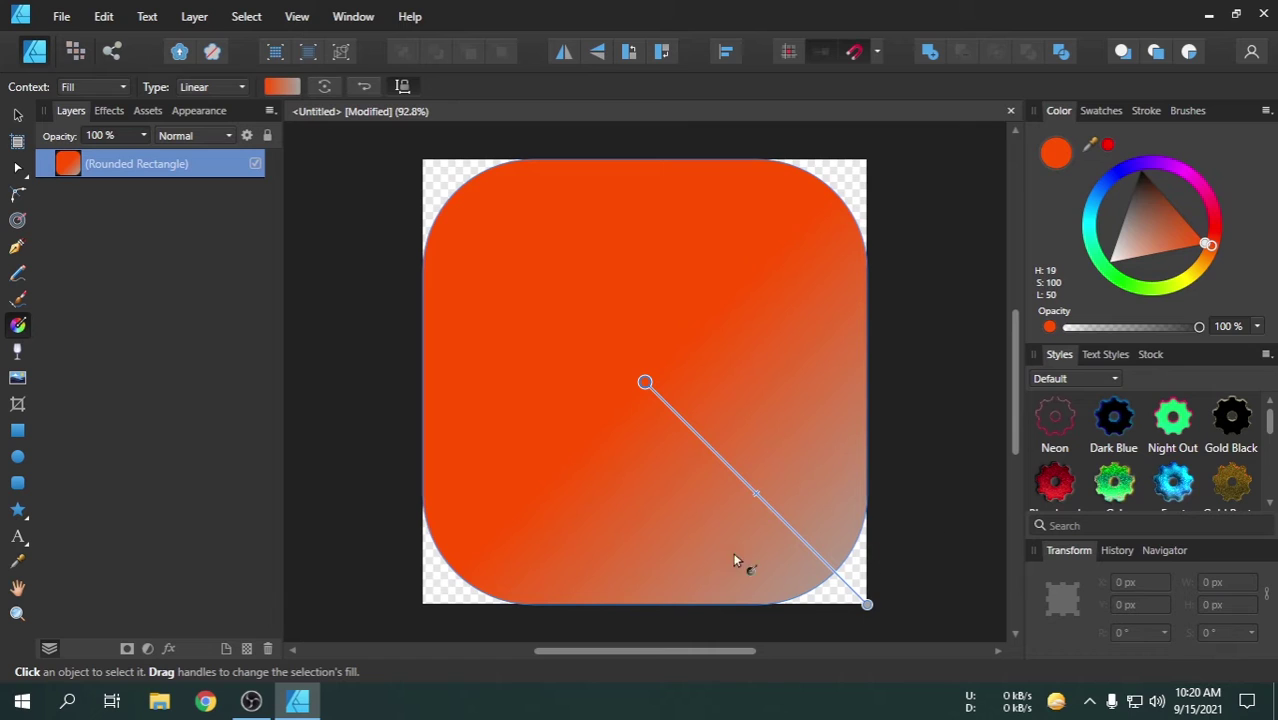
click(236, 90)
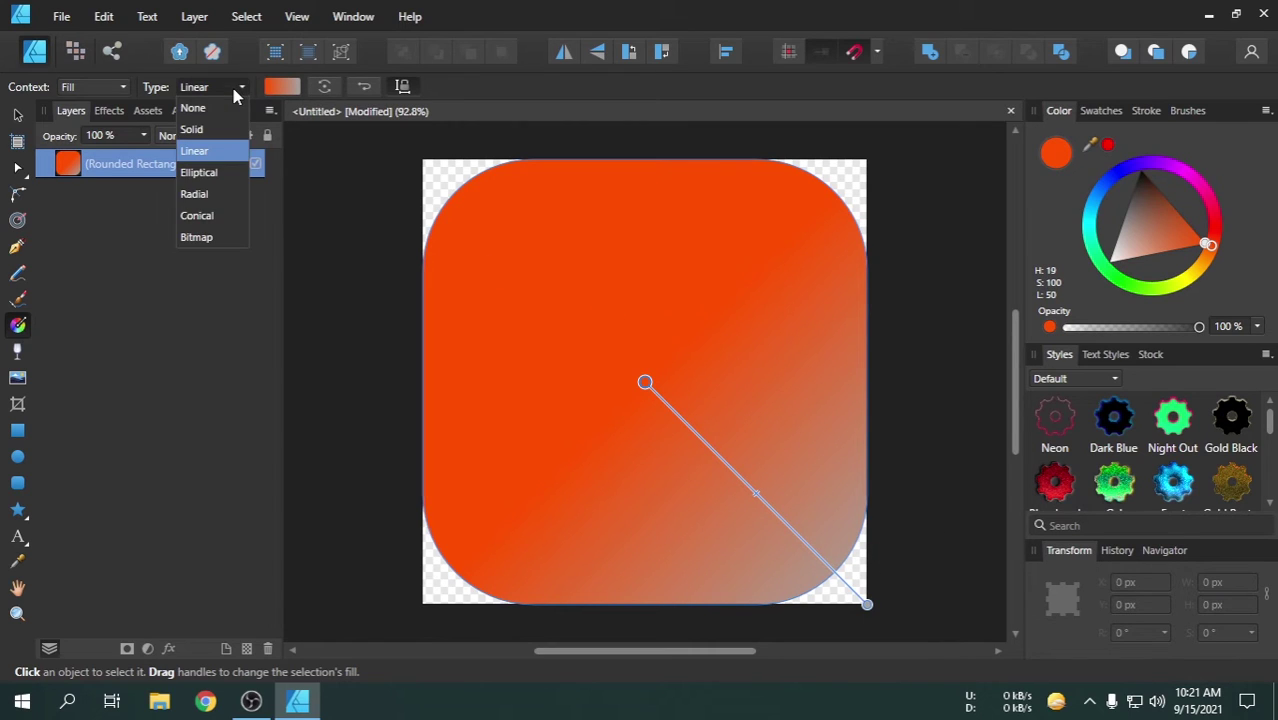
click(216, 194)
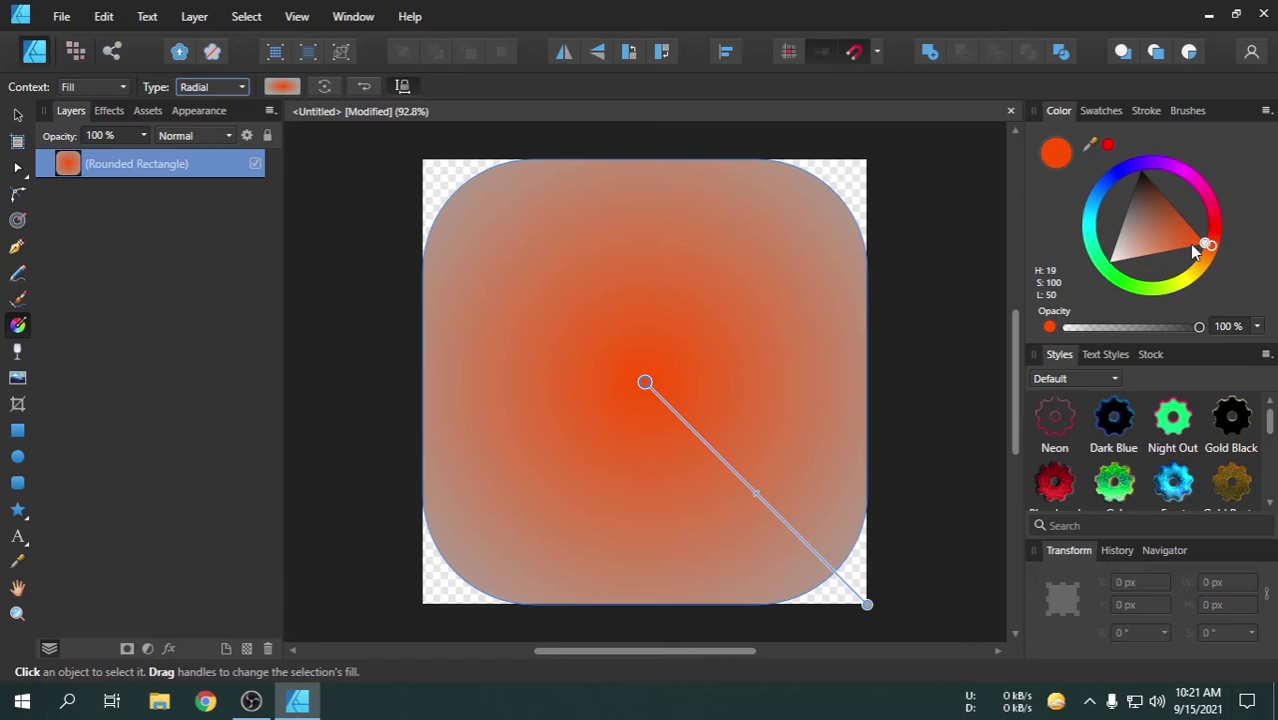
Shift the centre colour toward orange and make the outer stop a slightly orange red
drag(1213, 246, 1178, 262)
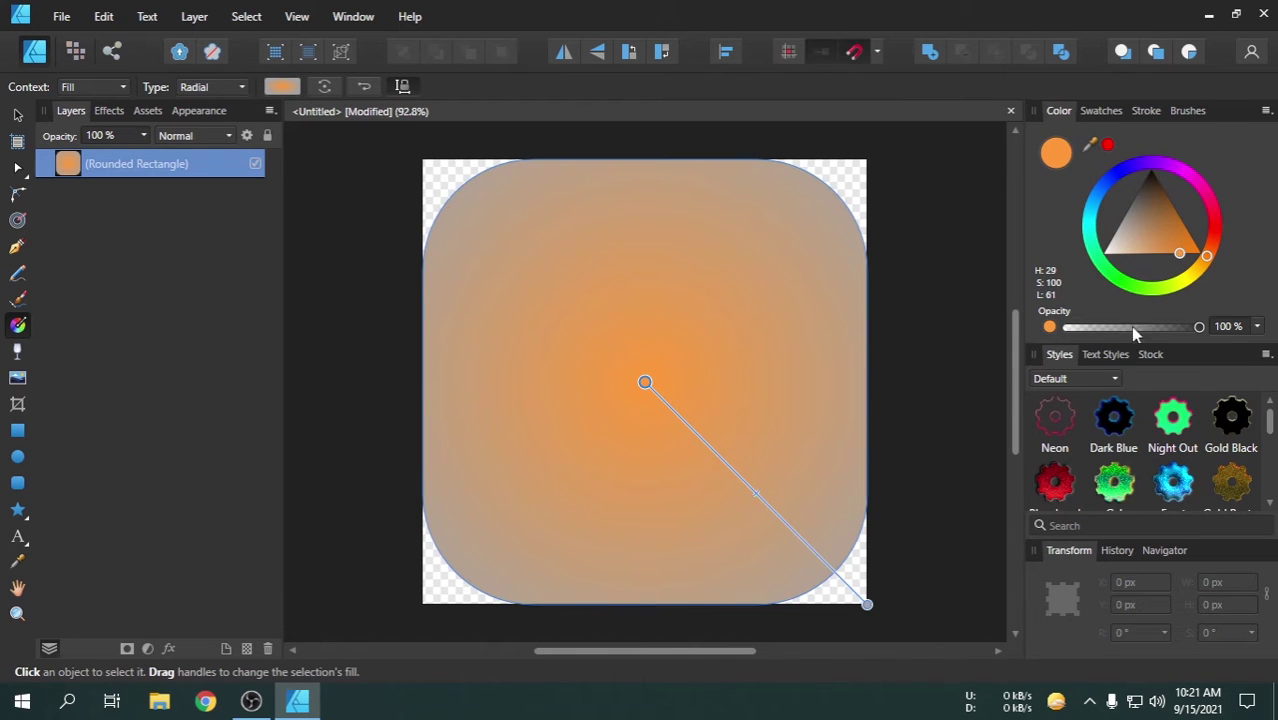
click(866, 604)
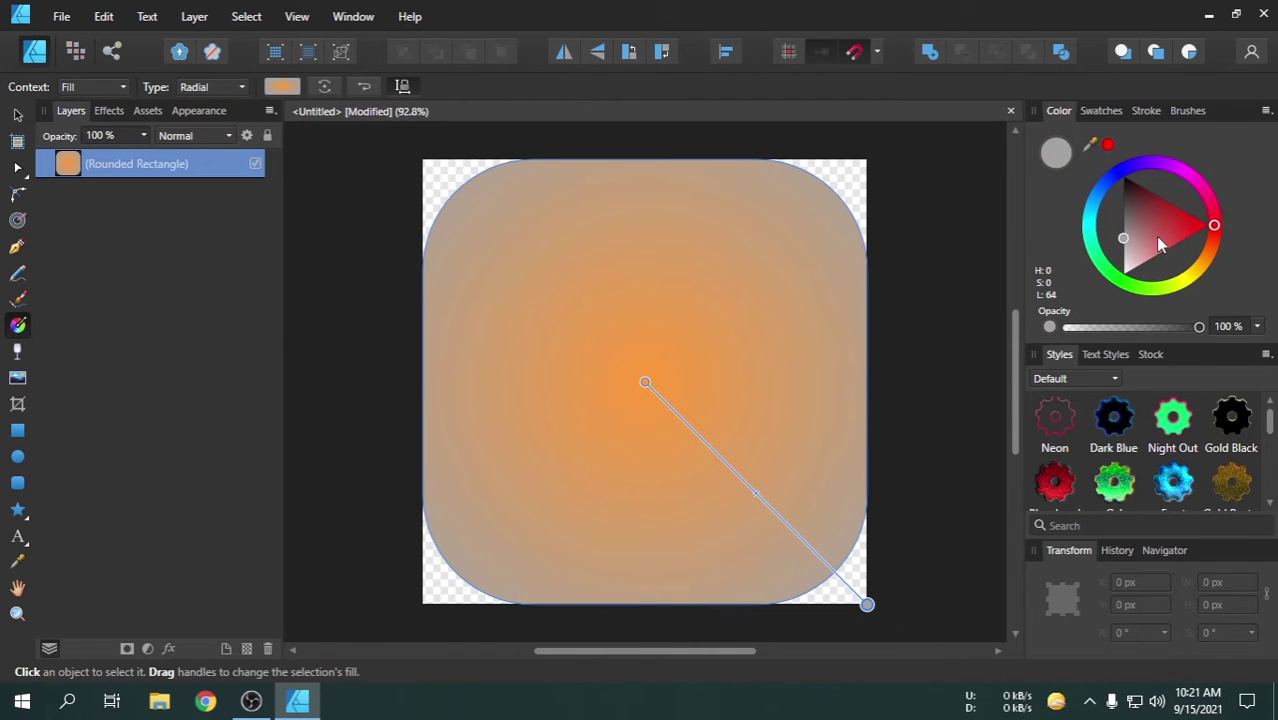
click(1208, 226)
drag(1216, 231, 1226, 246)
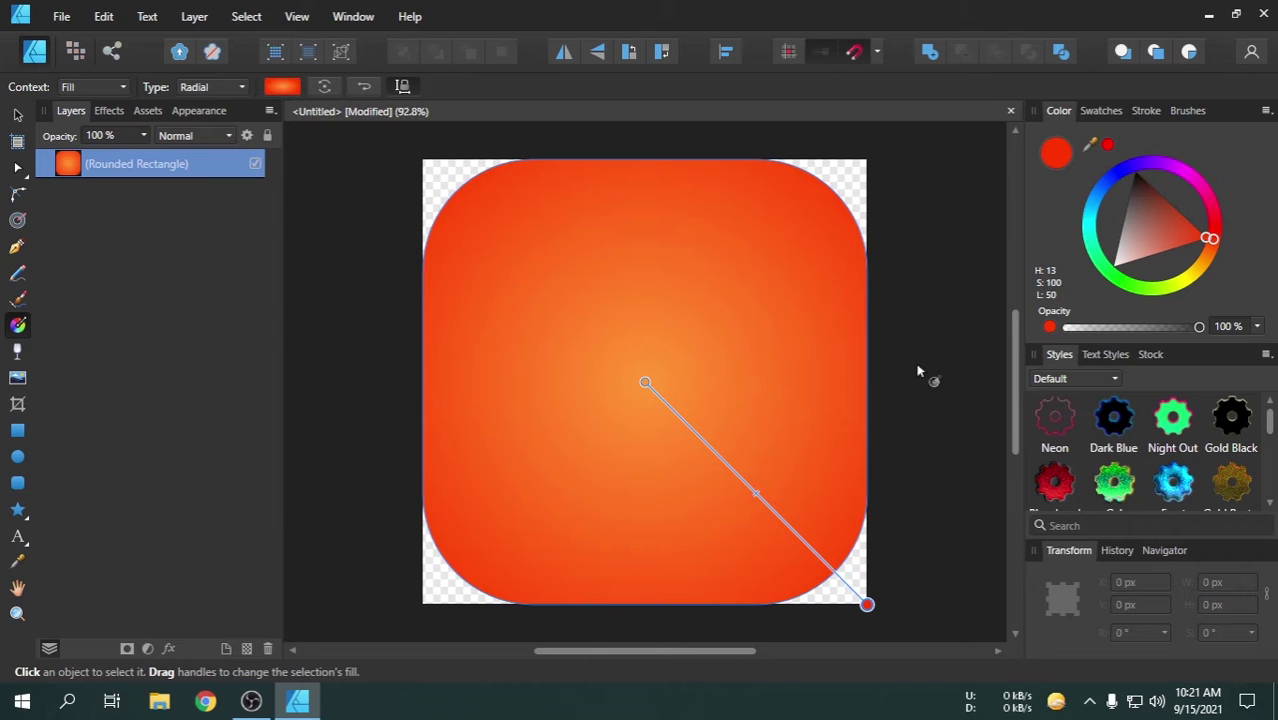
click(17, 115)
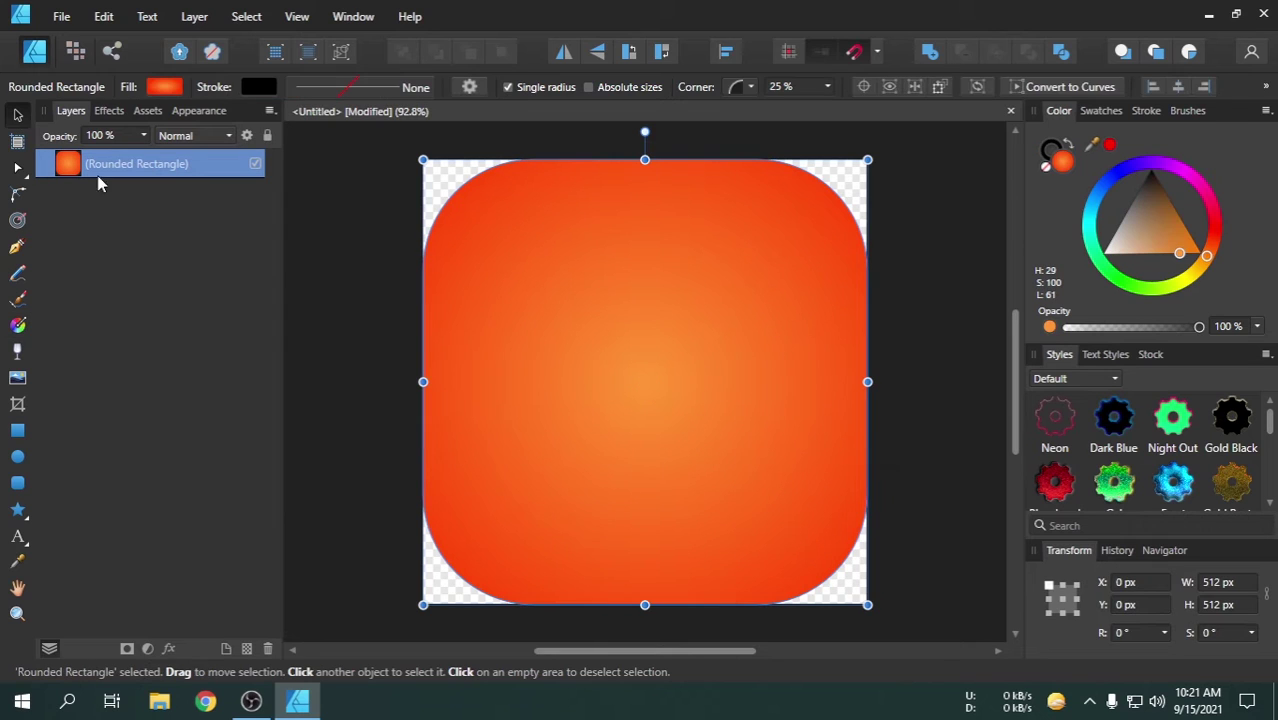
Lower the rectangle's corner radius to about 15% and deselect it
click(828, 88)
drag(832, 110, 807, 113)
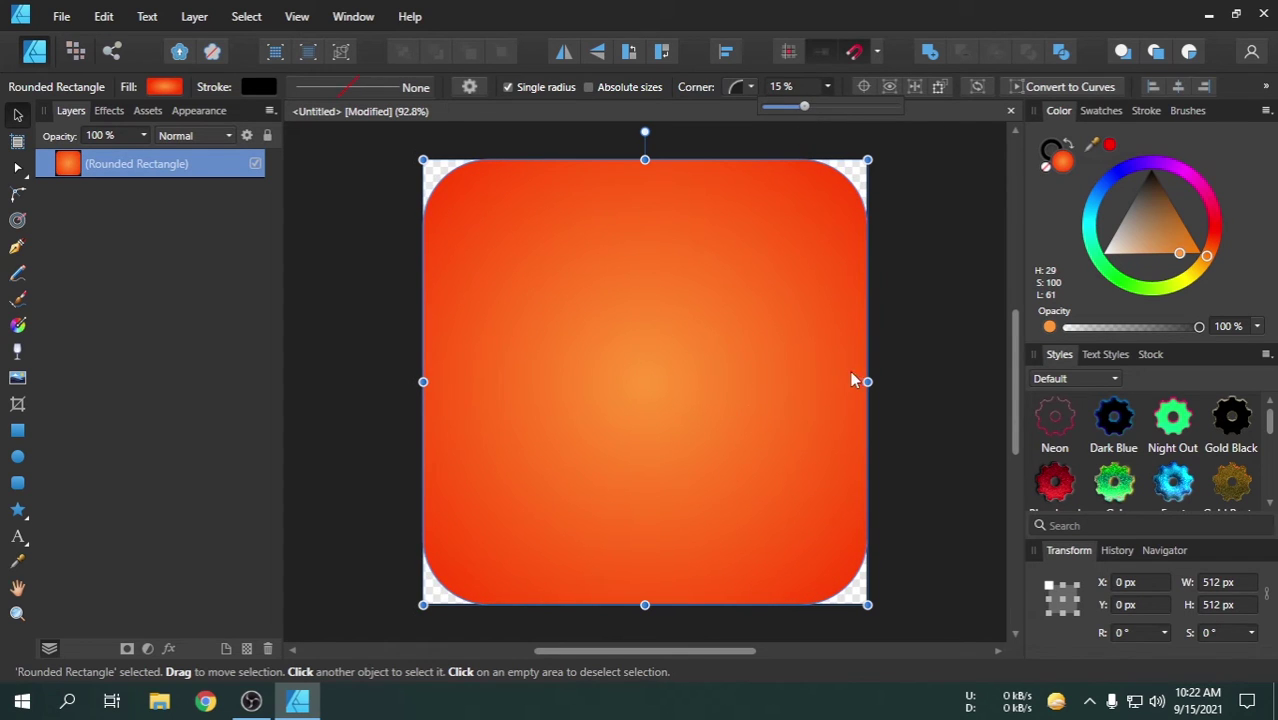
click(925, 363)
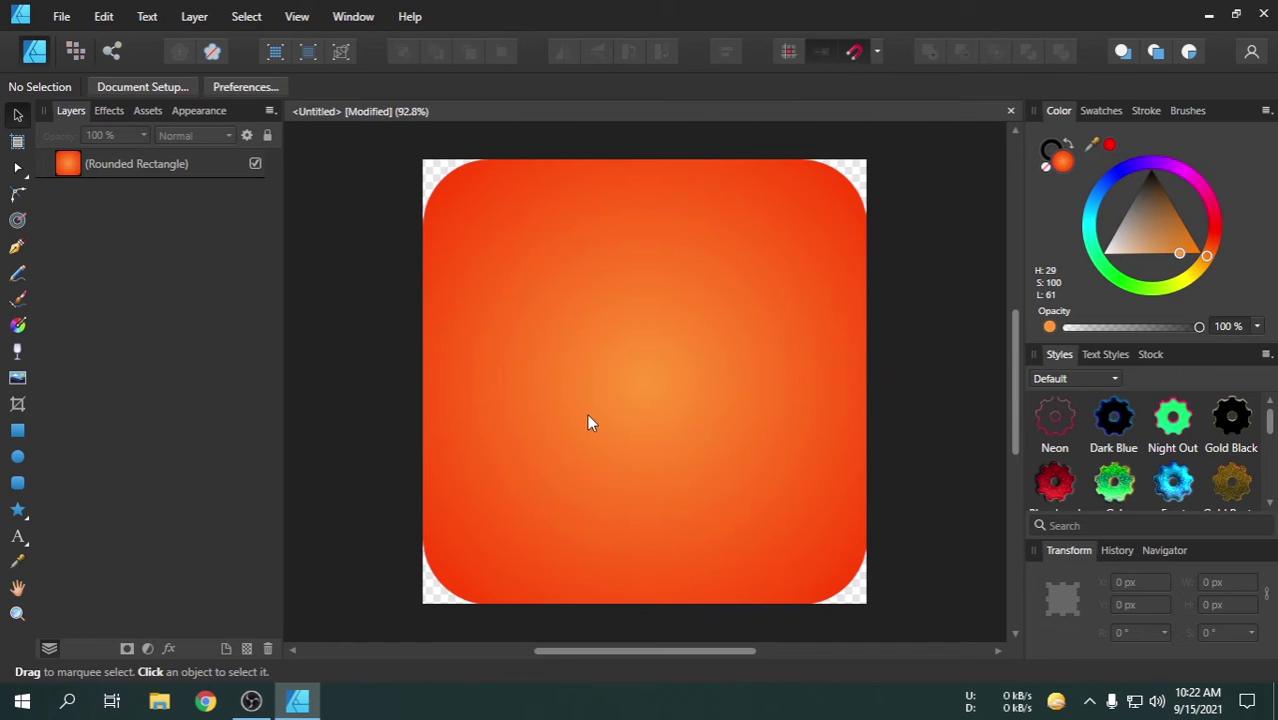
click(161, 703)
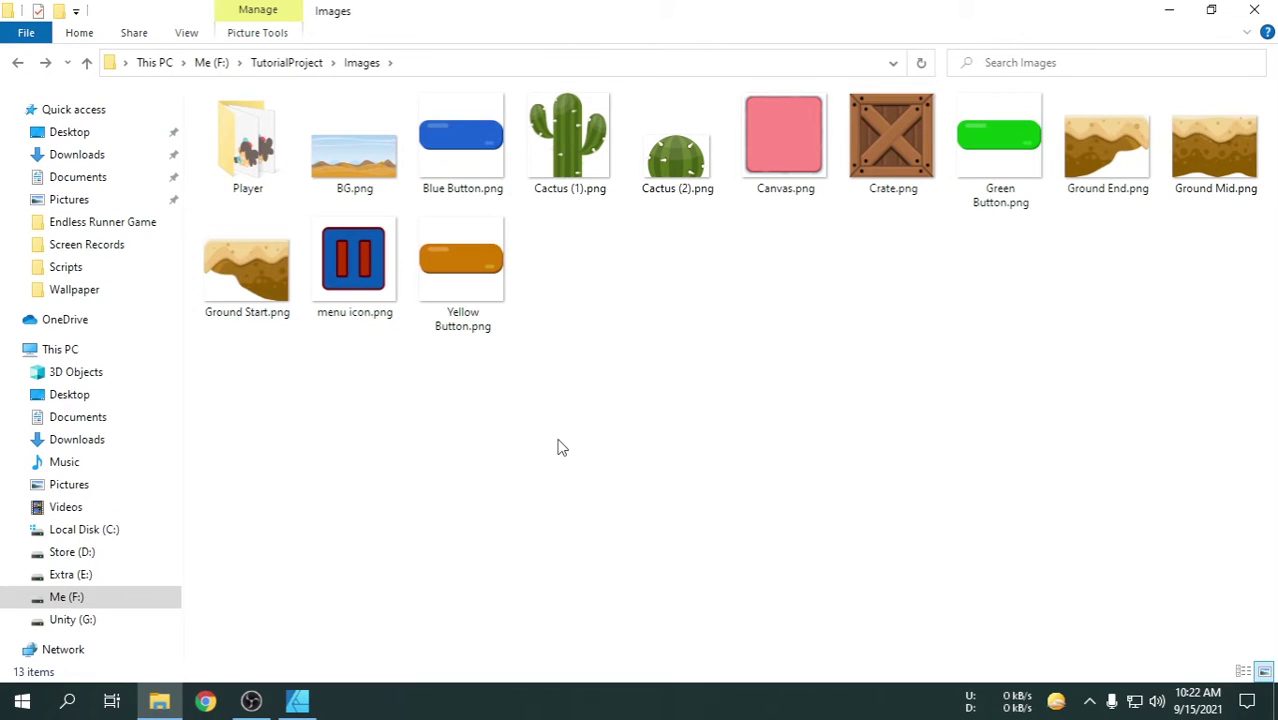
Open the Player sprites folder and drag Jump (13).png into the Affinity Designer design
click(257, 160)
double_click(257, 160)
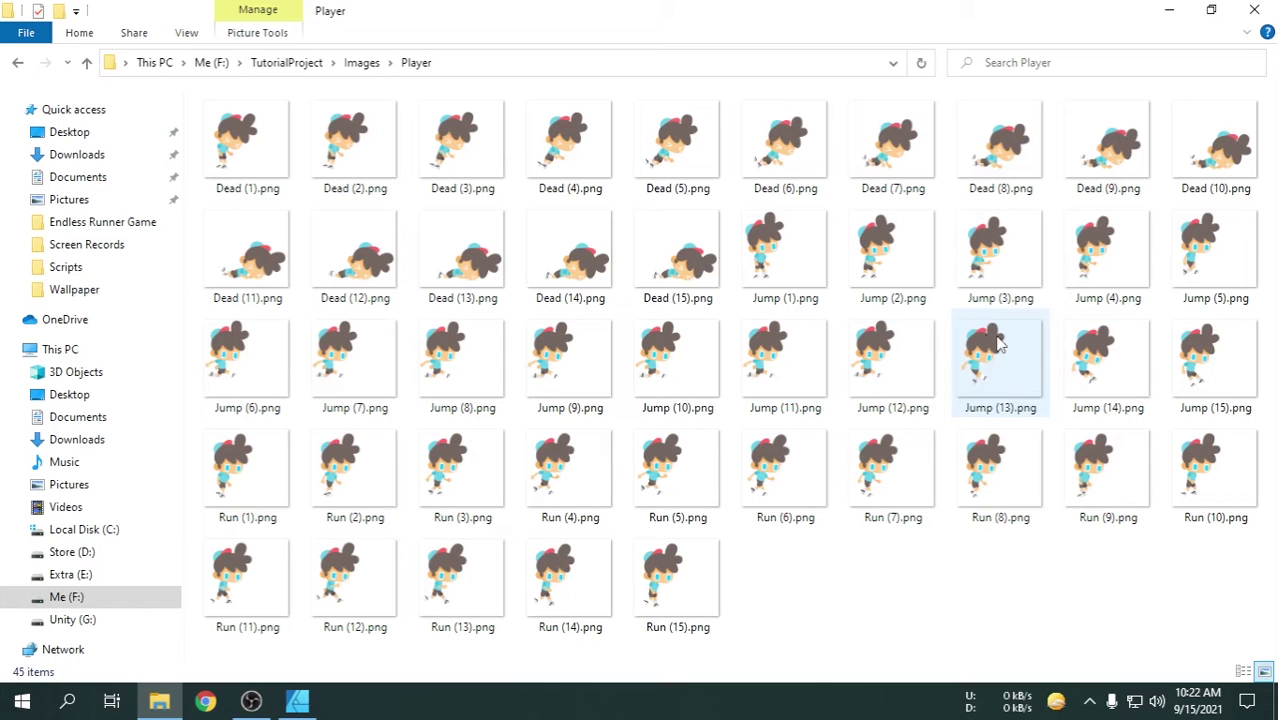
drag(998, 372, 642, 371)
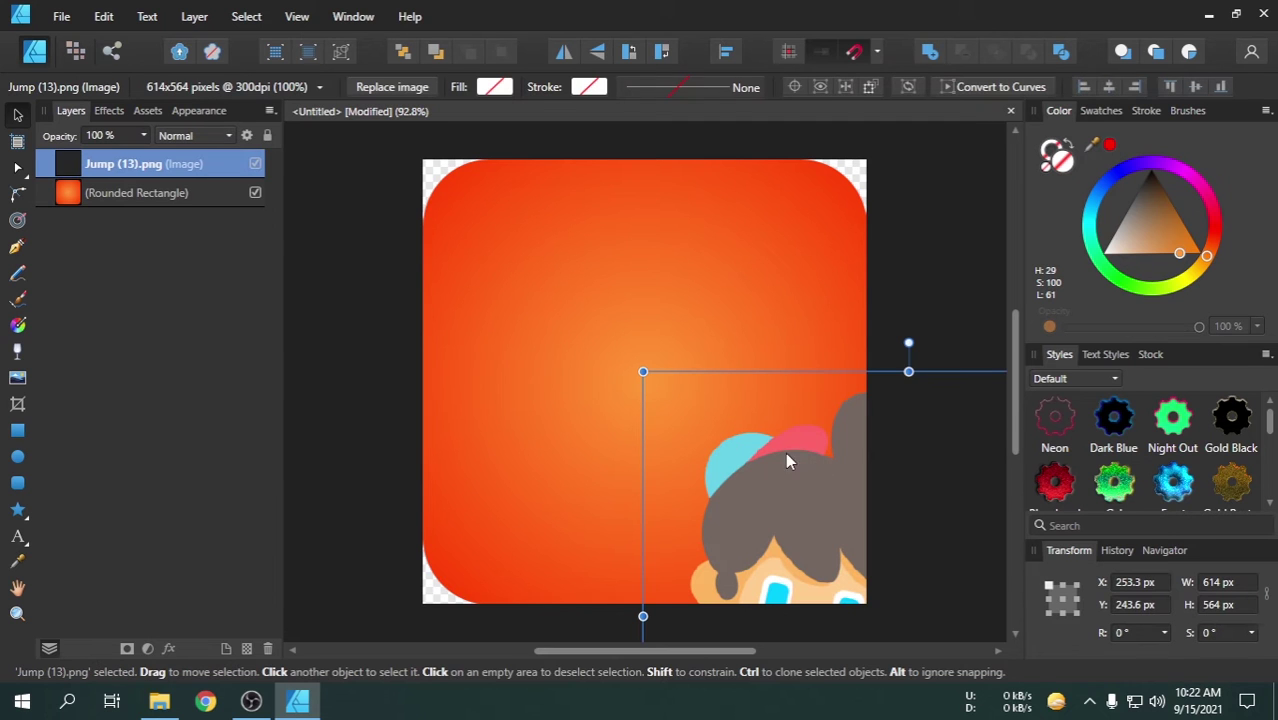
Scale the Jump (13).png character to about 447 × 411 px and centre it on the square
drag(843, 545, 674, 346)
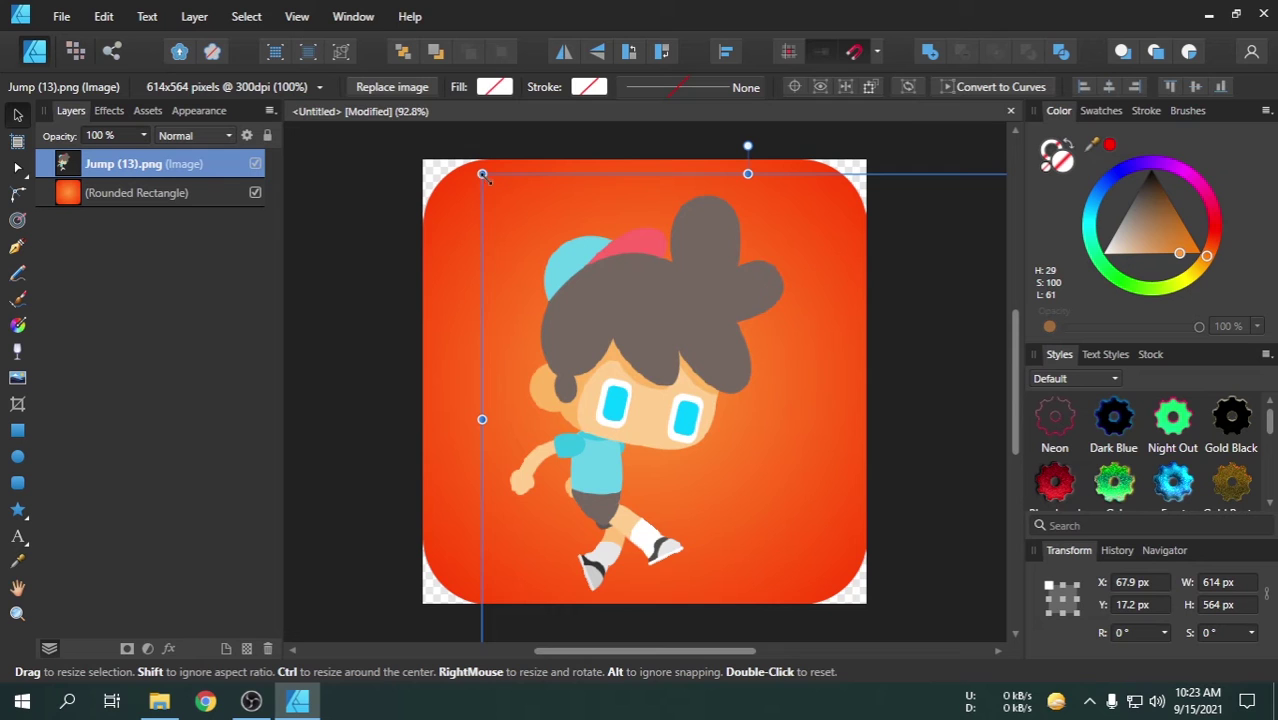
drag(484, 175, 561, 241)
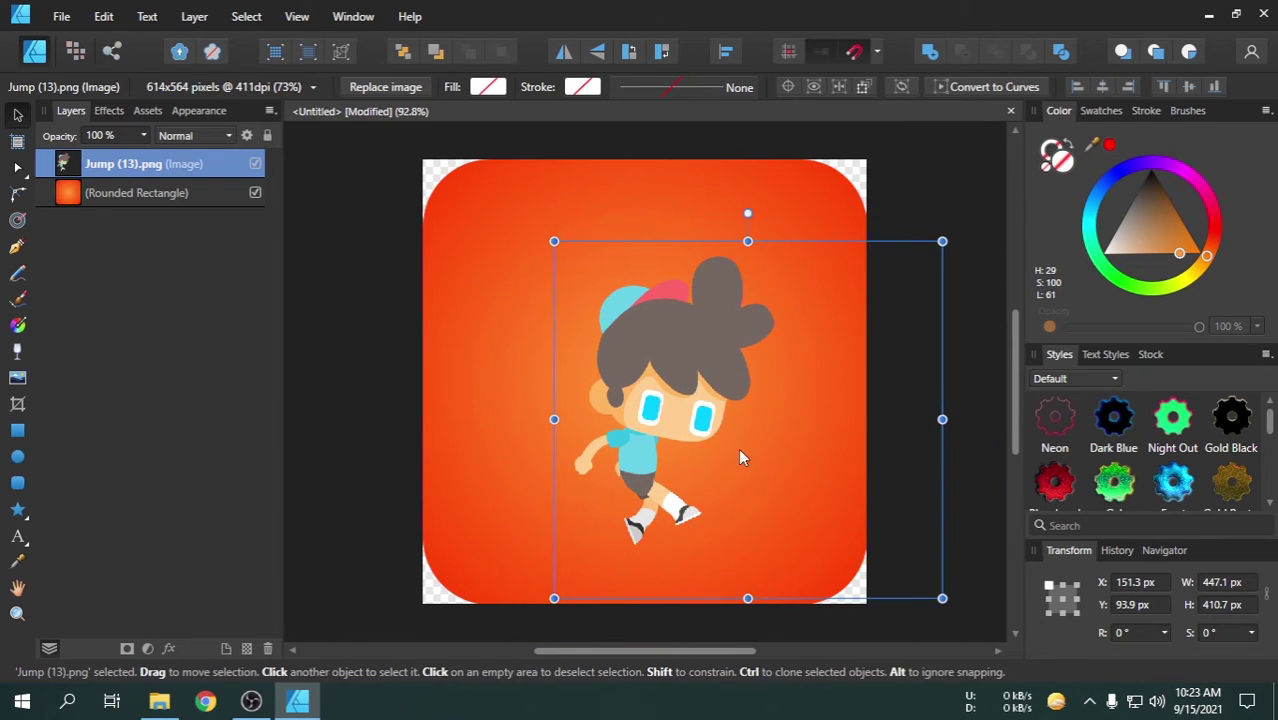
mouse_move(700, 405)
mouse_down()
mouse_move(671, 384)
mouse_move(677, 396)
mouse_up()
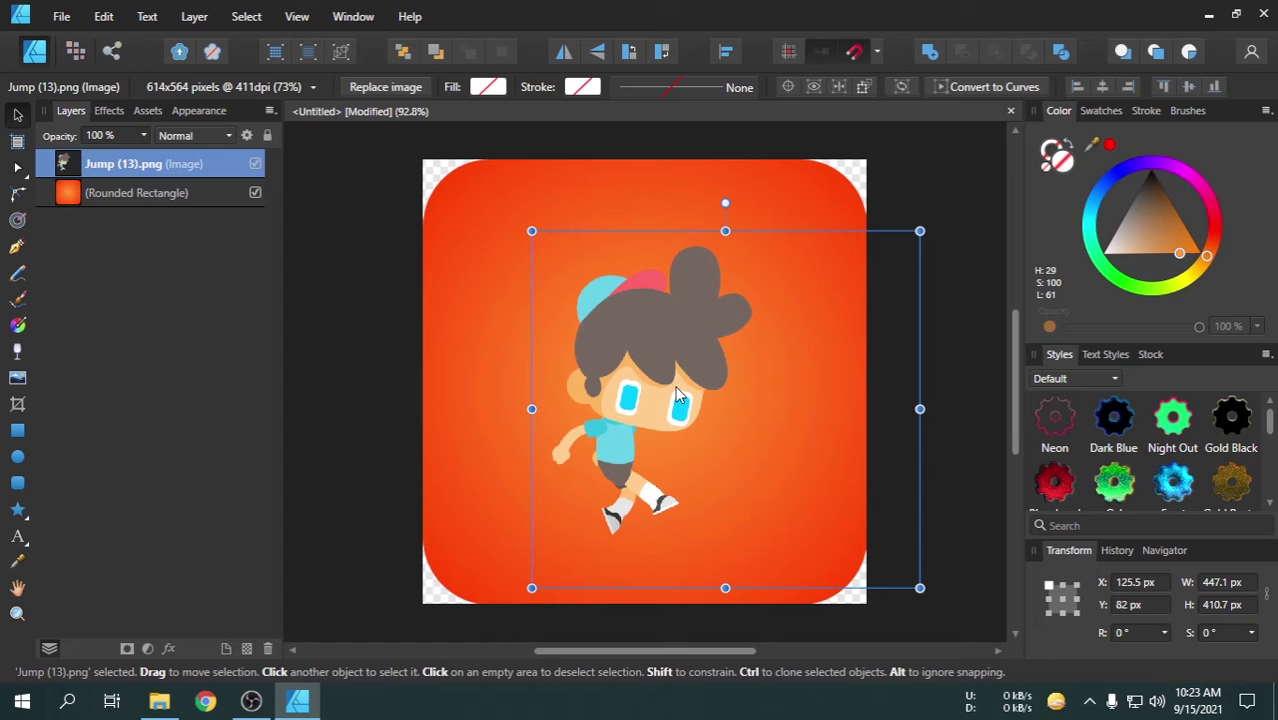
click(965, 200)
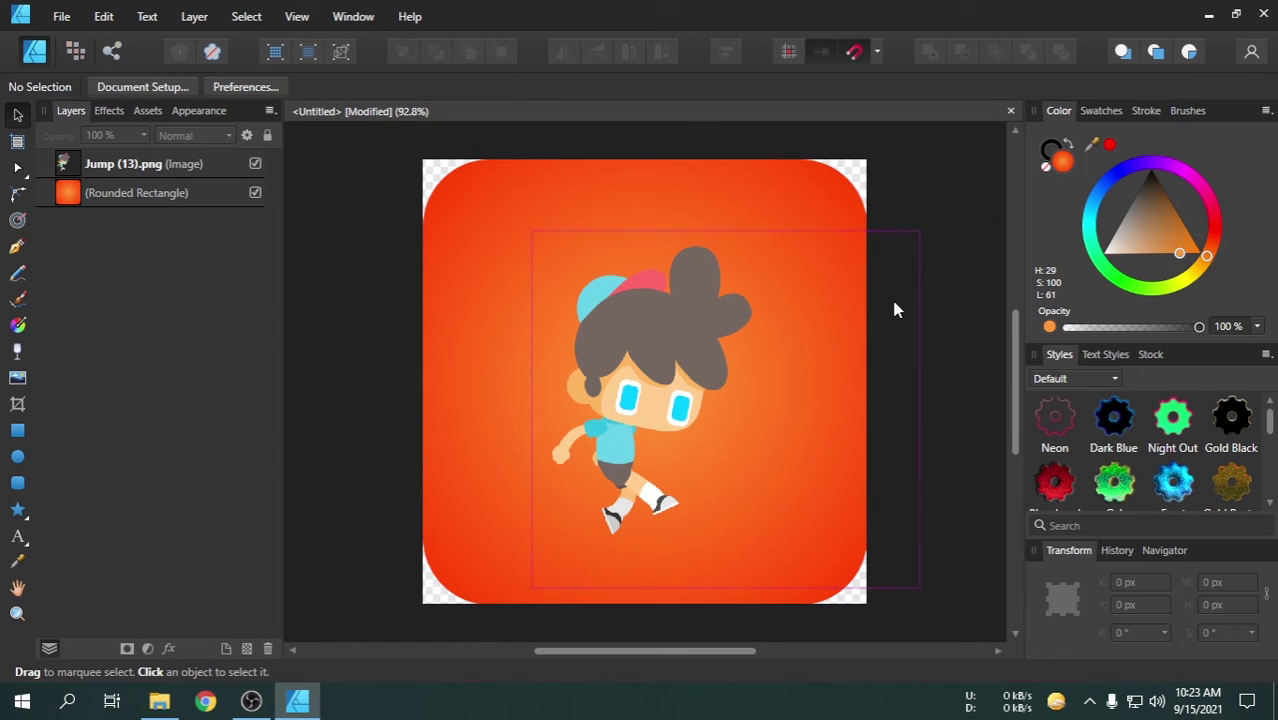
ctrl+scroll(706, 446, down, 4)
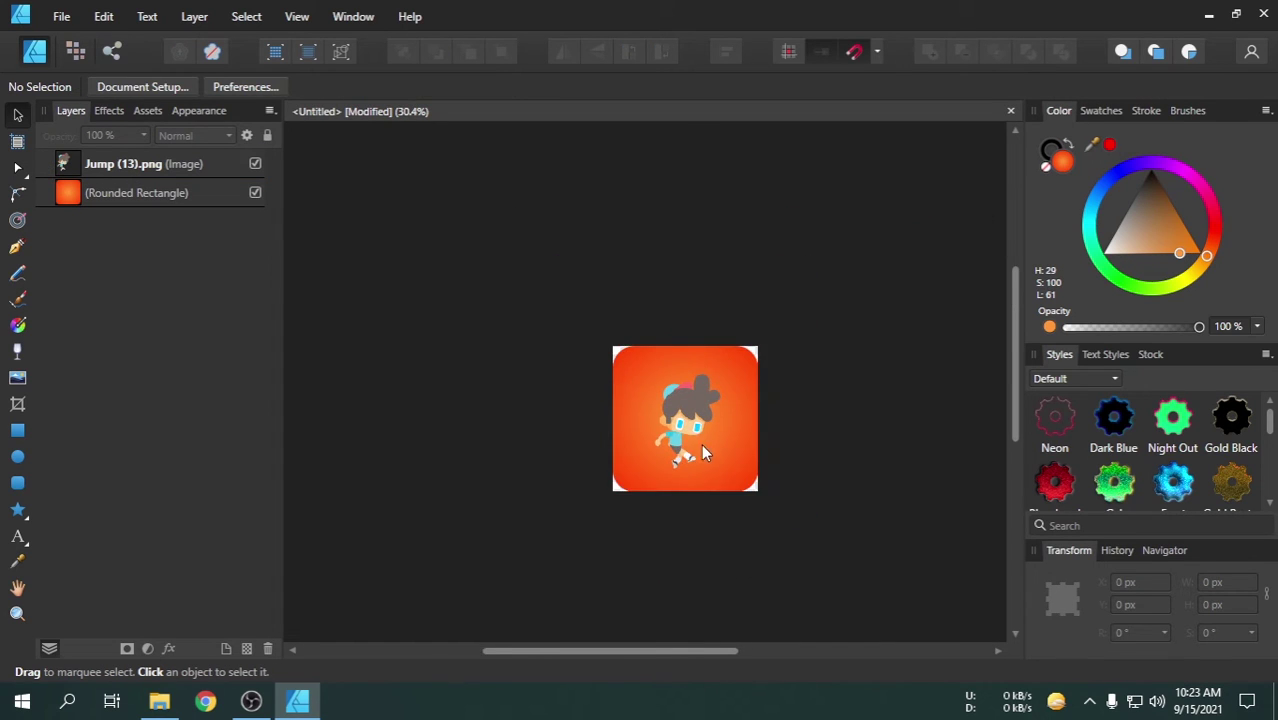
ctrl+scroll(680, 460, up, 1)
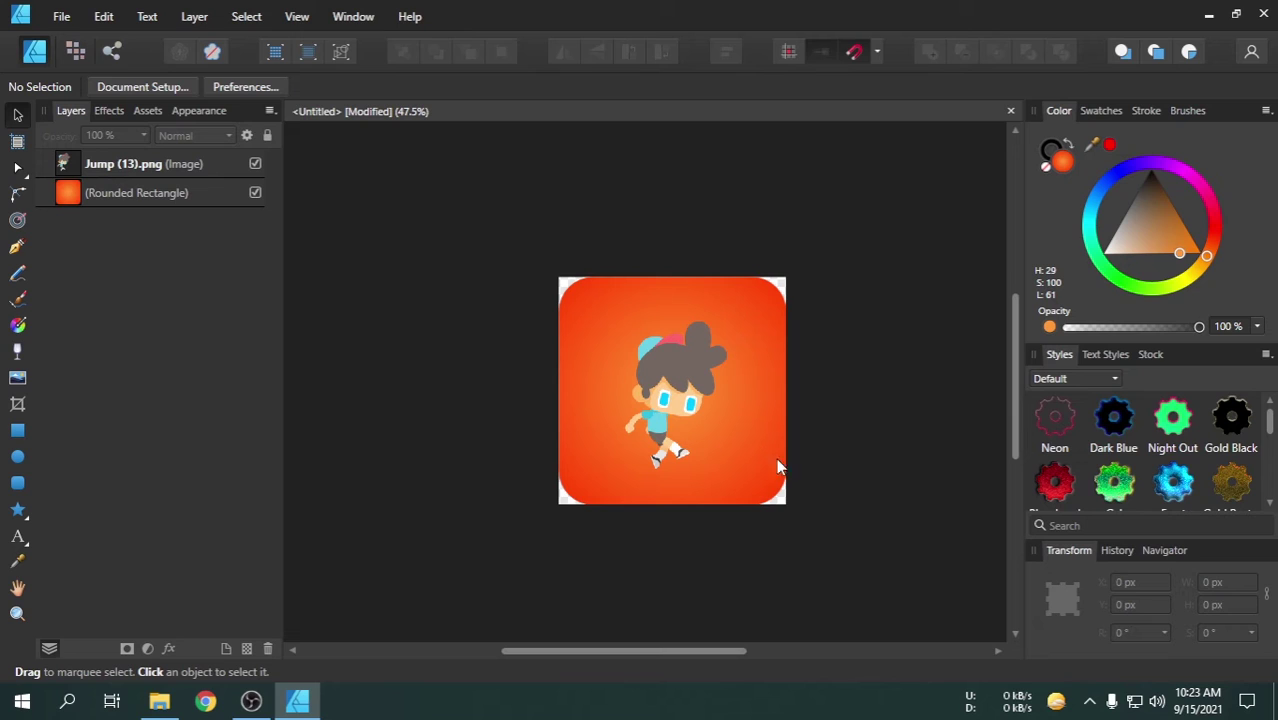
ctrl+scroll(672, 447, up, 1)
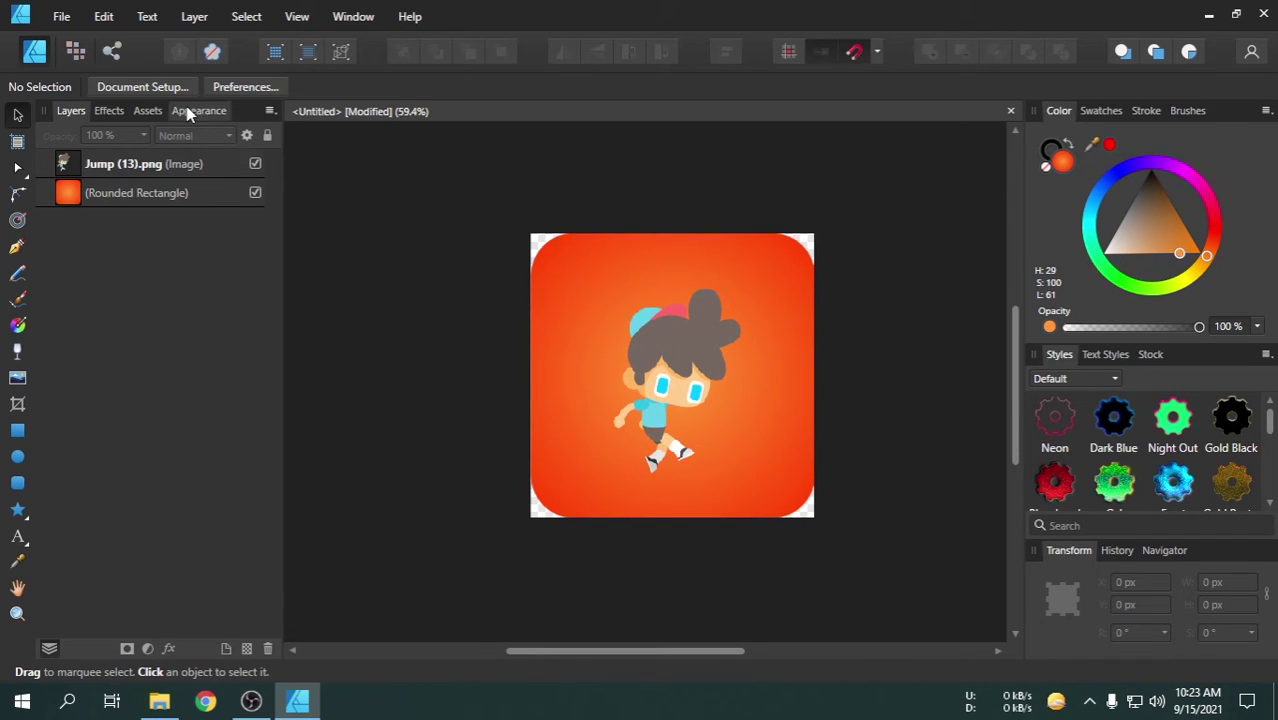
Export the design as a 512 px PNG named Game Icon into the Images folder
click(75, 17)
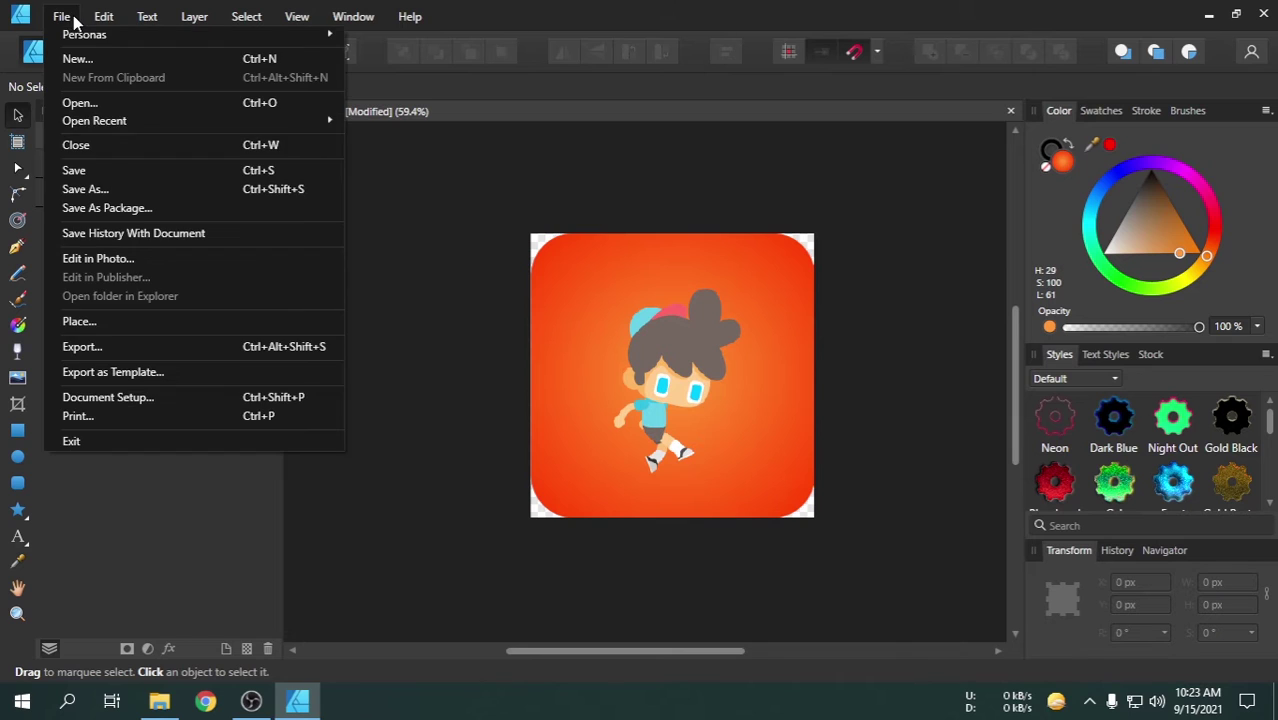
click(157, 354)
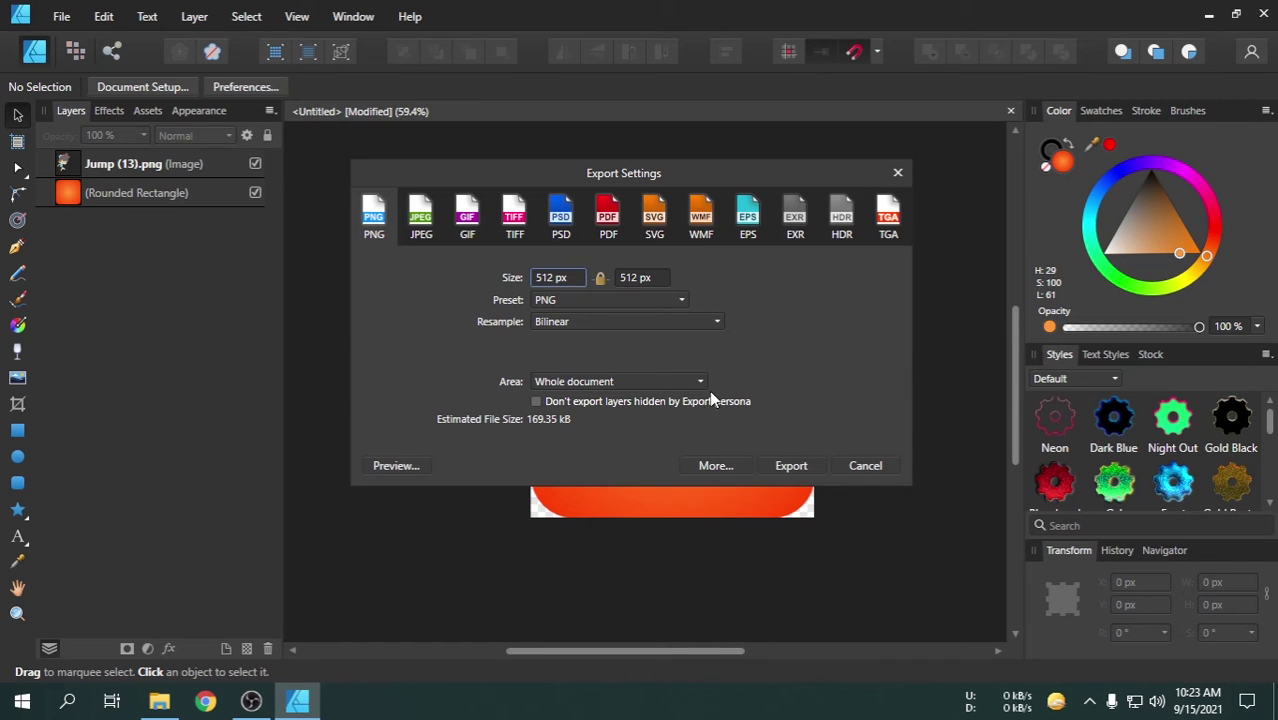
click(800, 469)
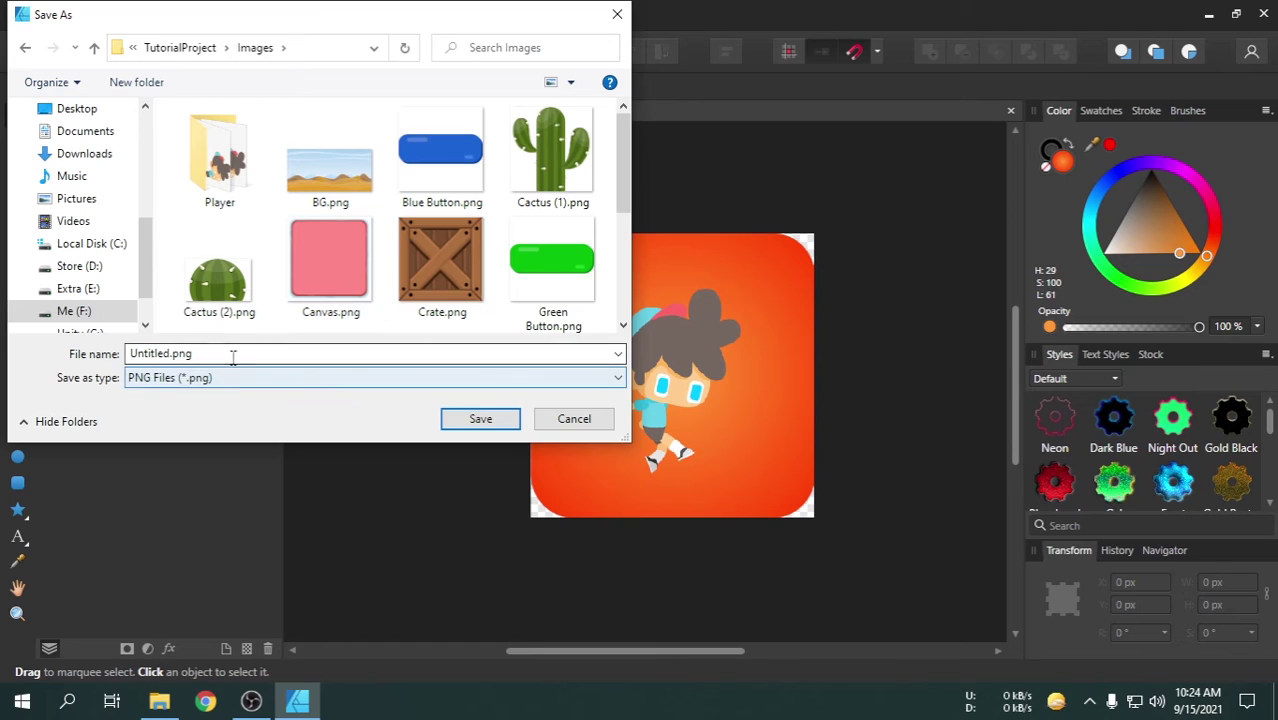
double_click(234, 354)
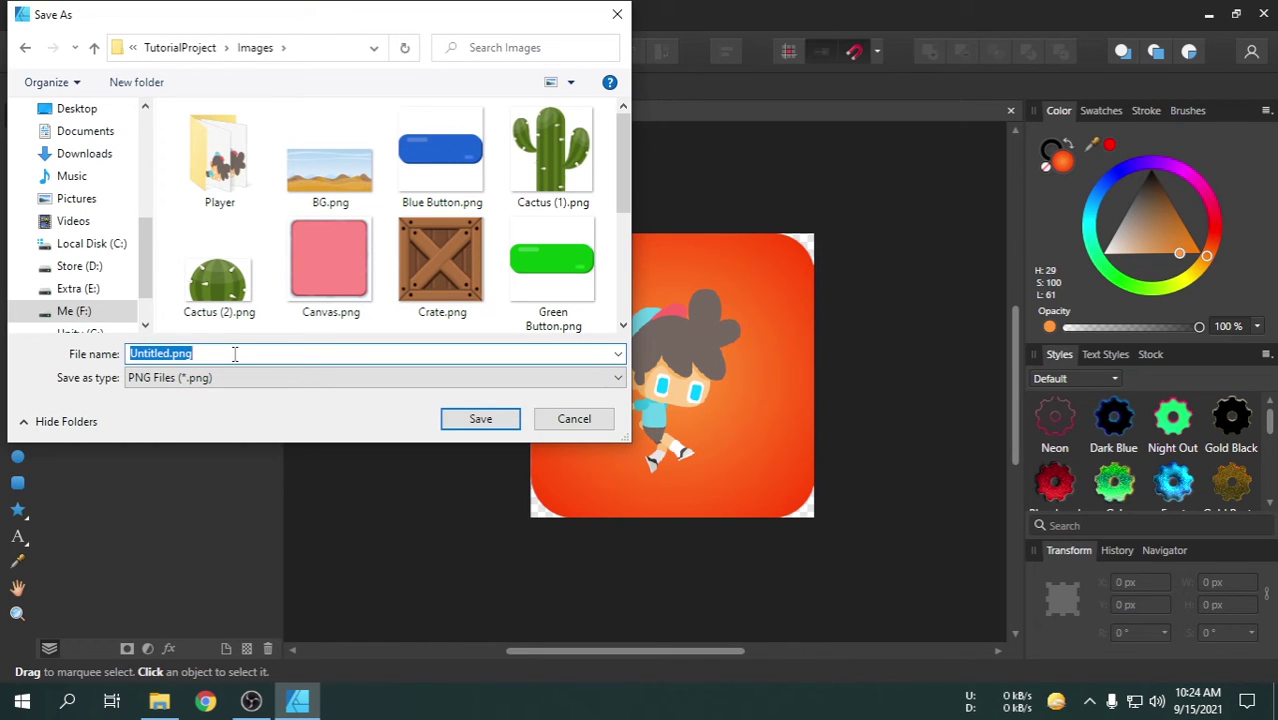
text(Game Icon)
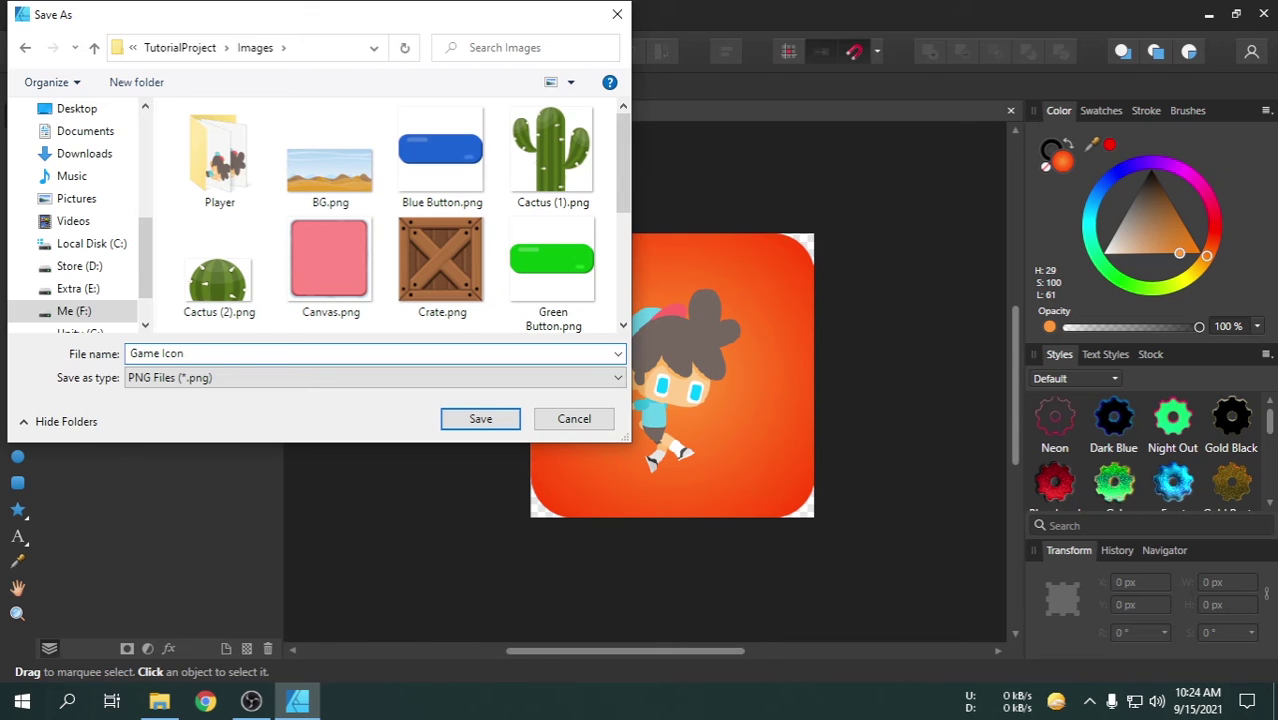
key(Return)
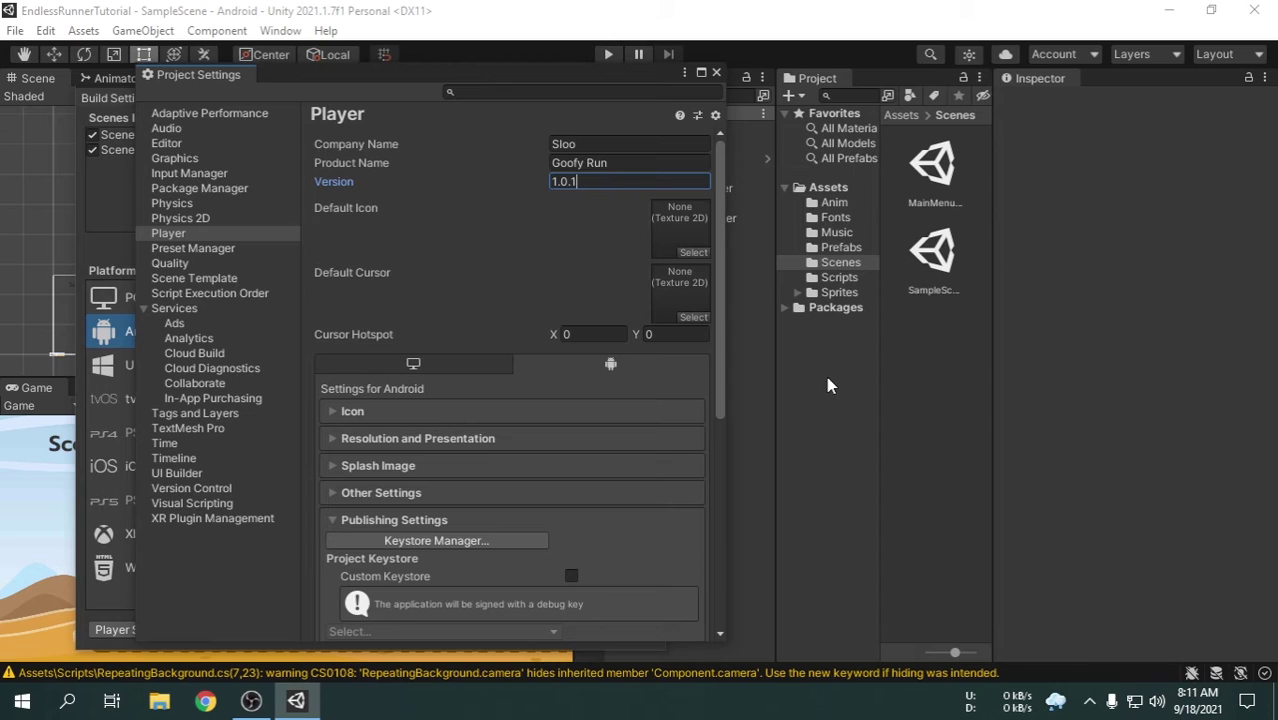
Import Game Icon.png into the Sprites folder and assign it to the Default Icon slot in Player settings
click(846, 293)
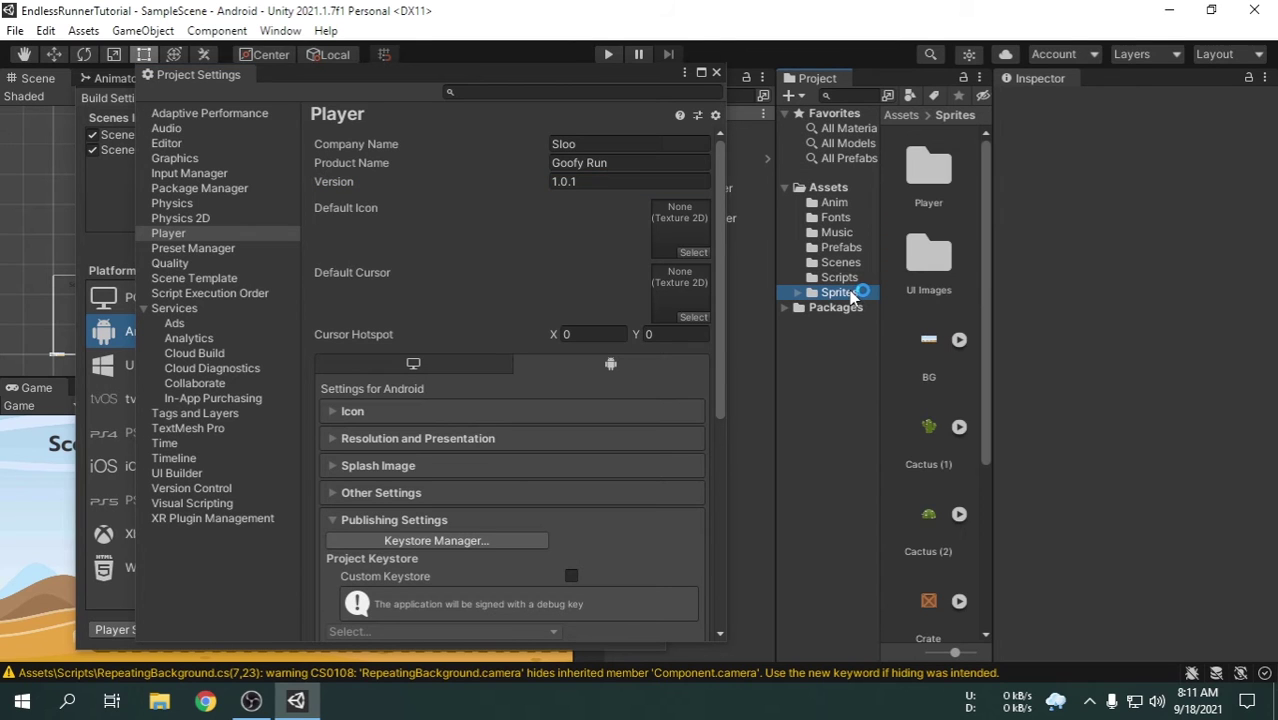
right_click(970, 282)
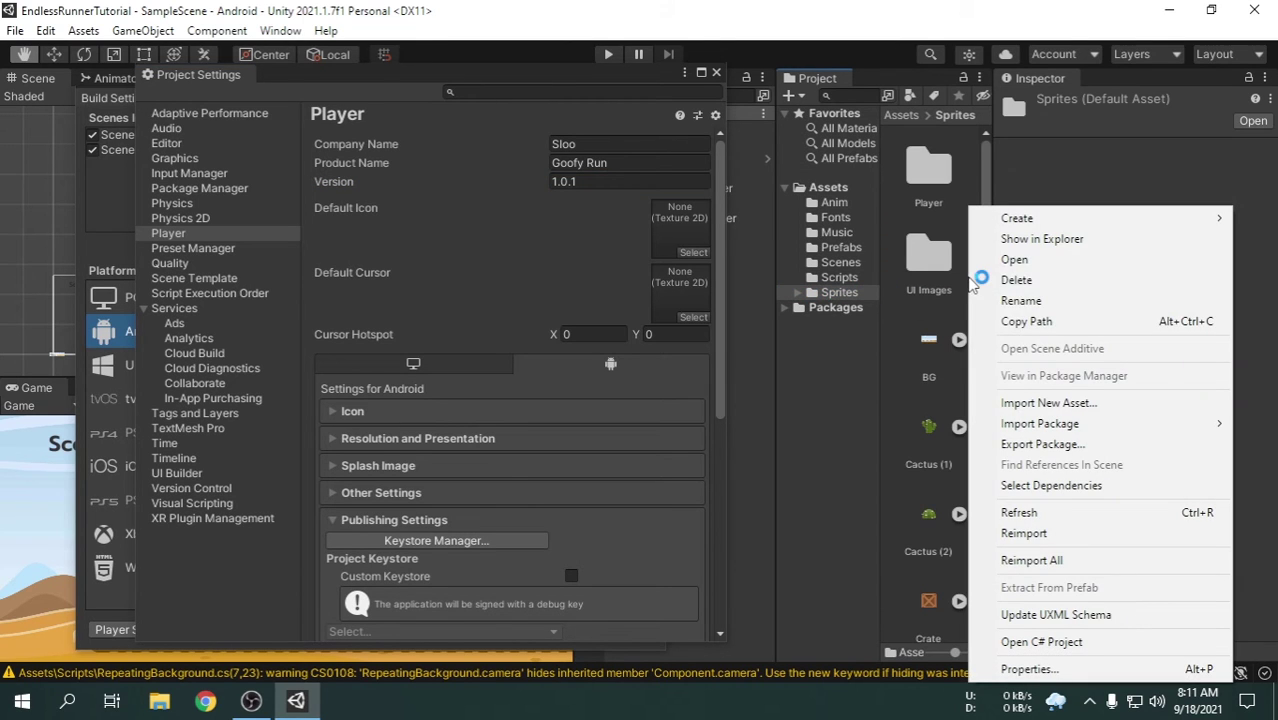
click(1078, 403)
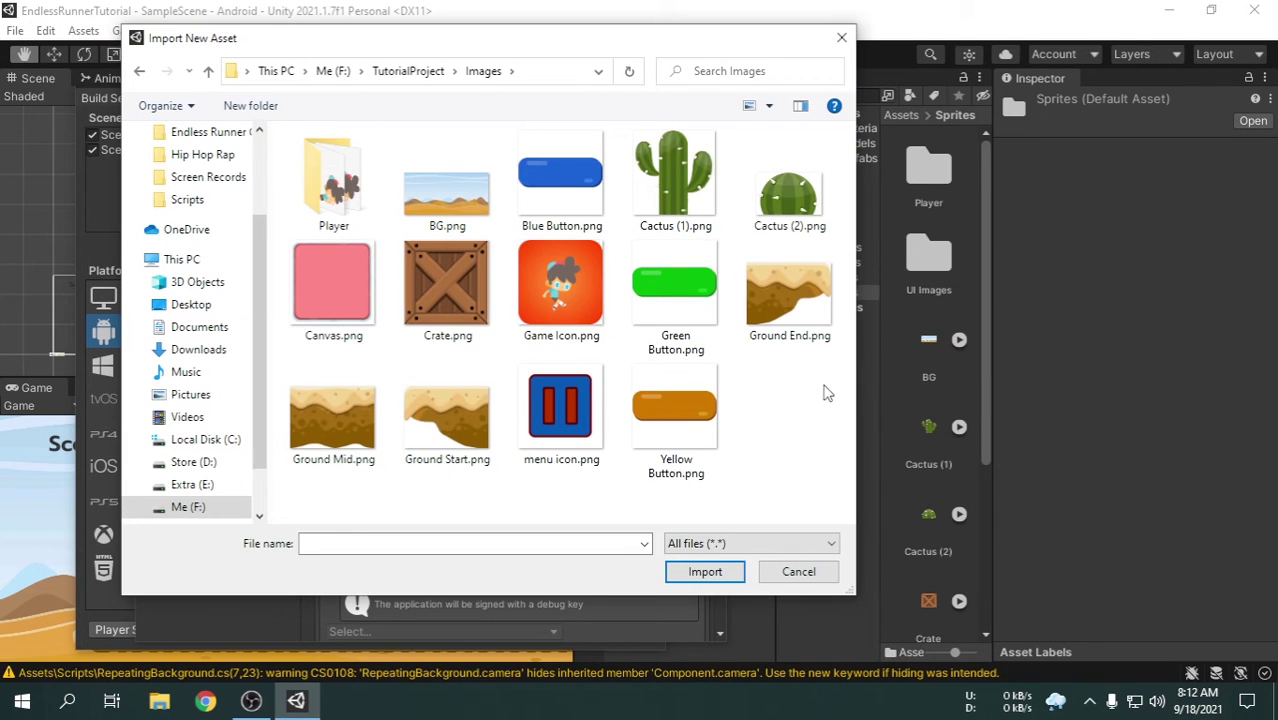
click(543, 290)
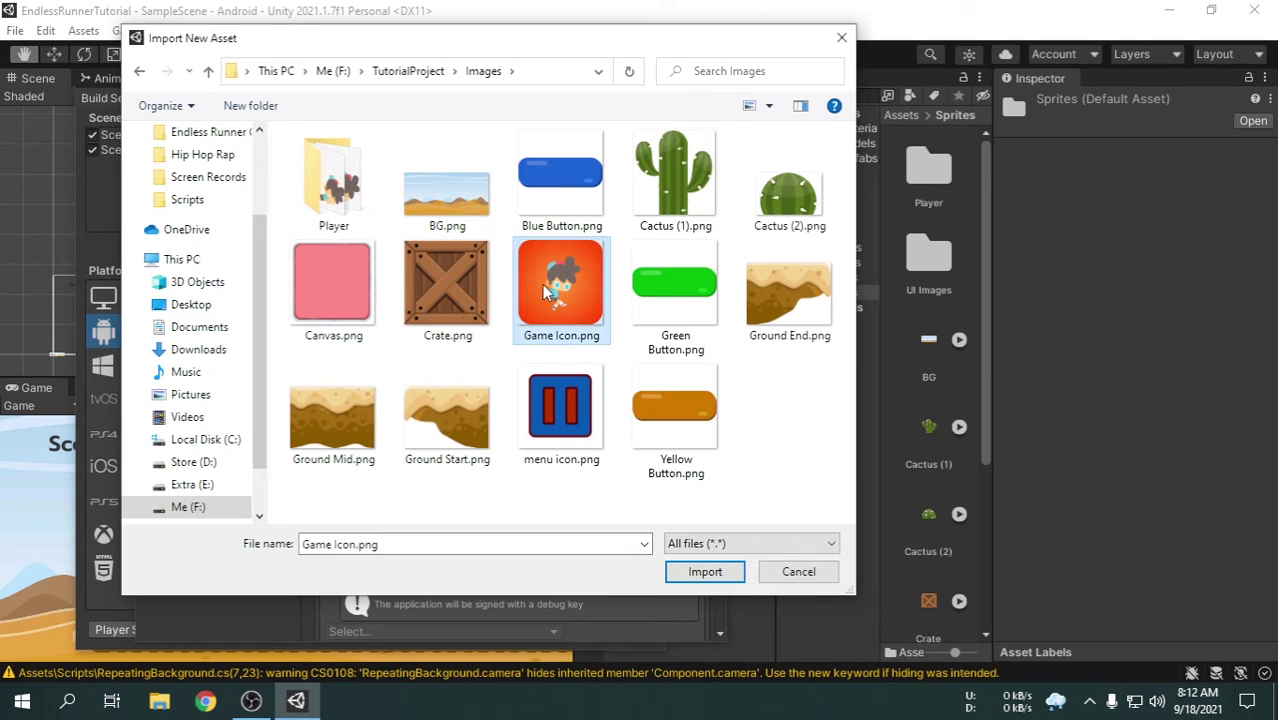
click(702, 570)
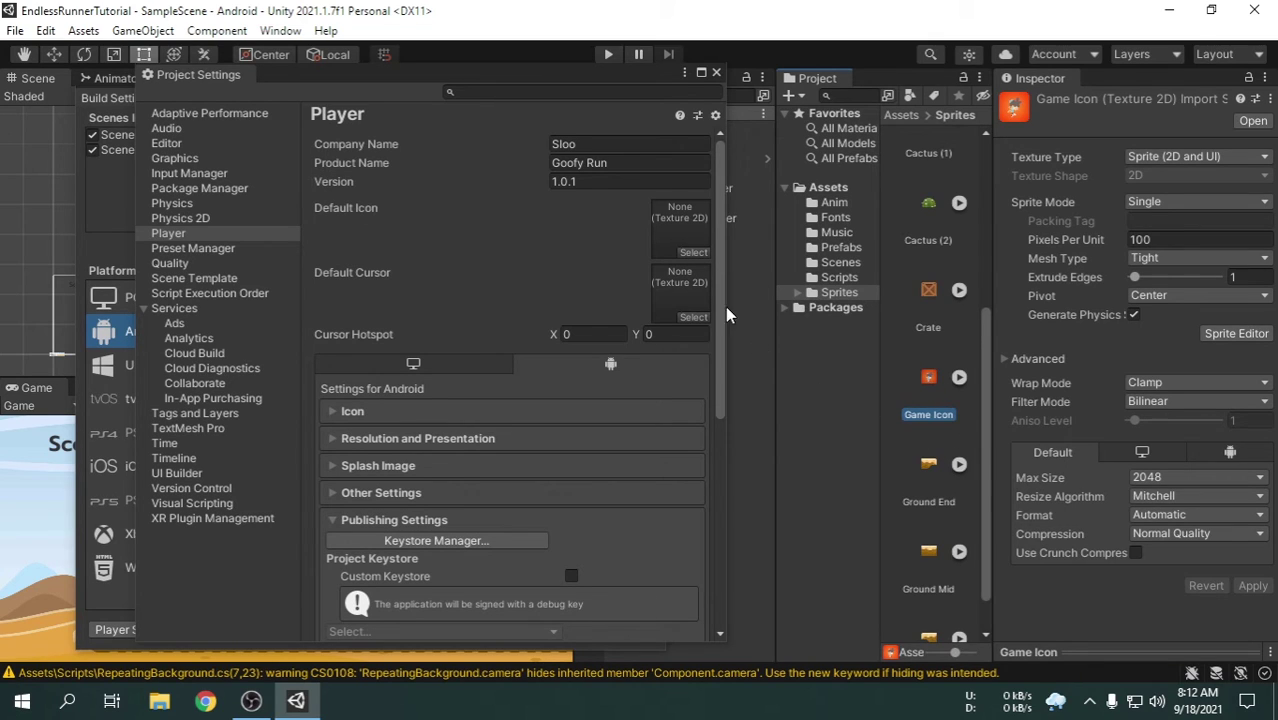
drag(727, 314, 683, 238)
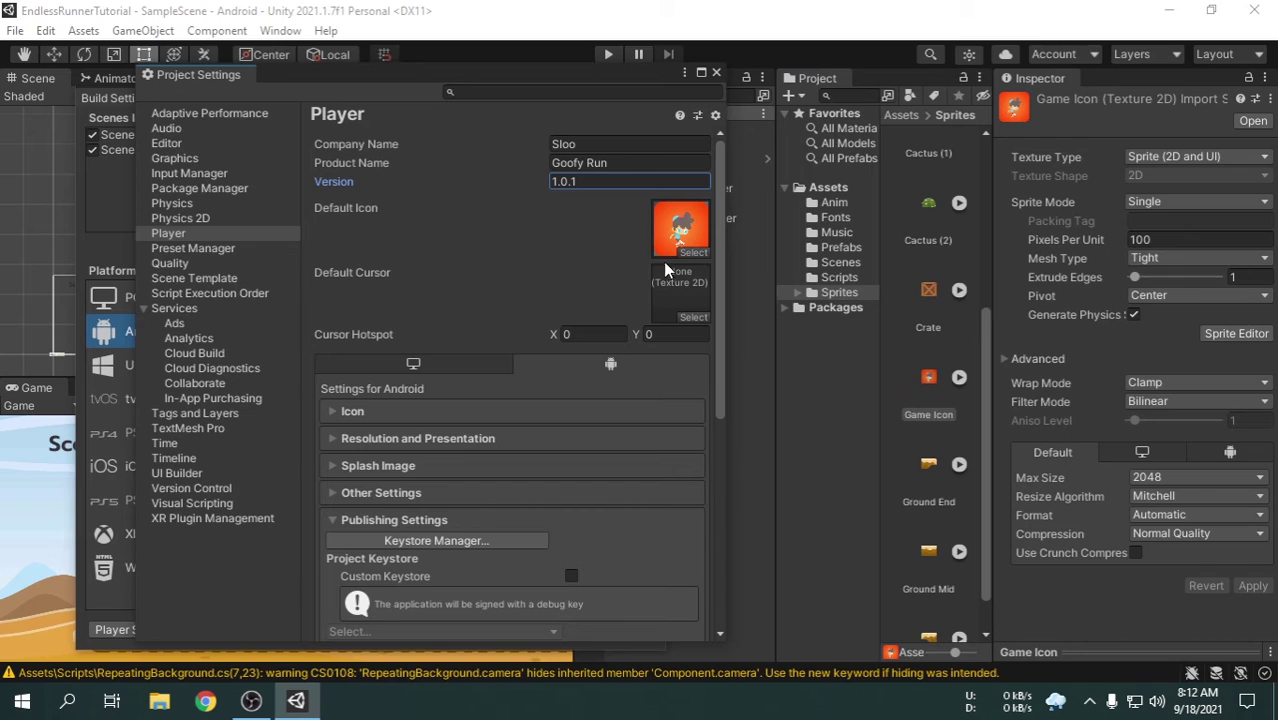
click(334, 443)
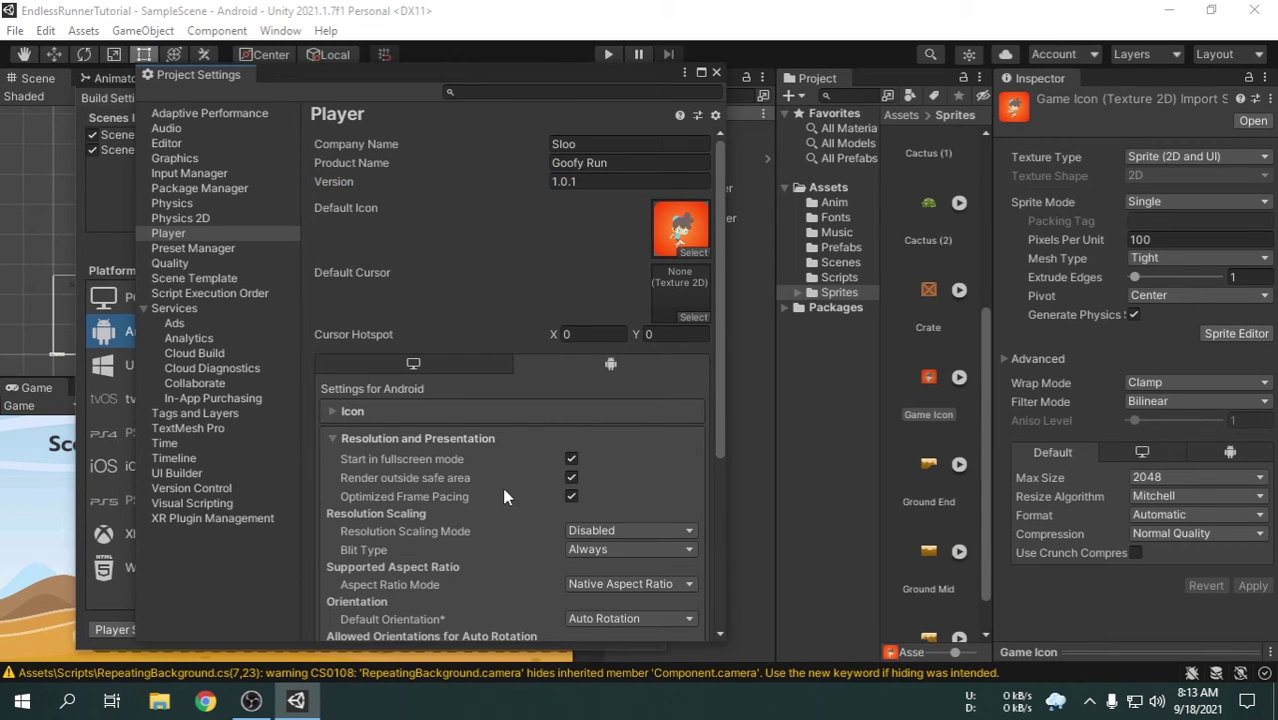
Uncheck Portrait and Portrait Upside Down so auto-rotation allows only Landscape Left and Right
scroll(503, 496, down, 5)
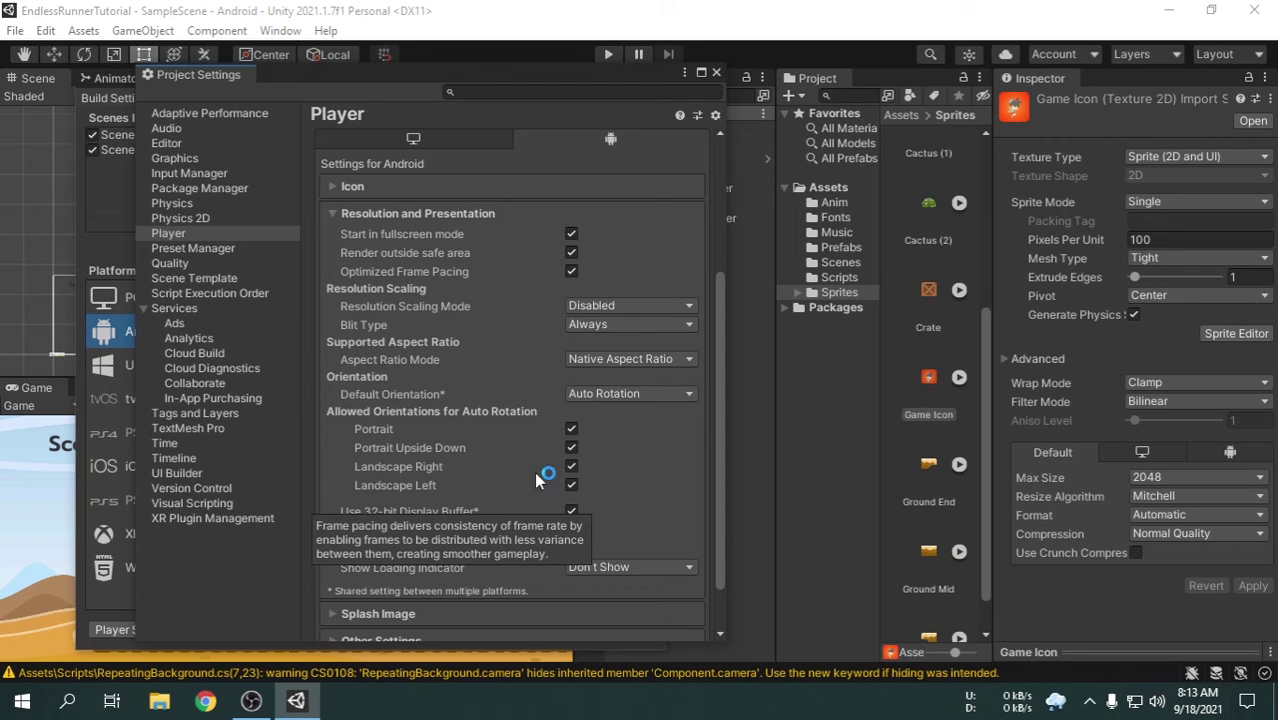
scroll(597, 416, down, 2)
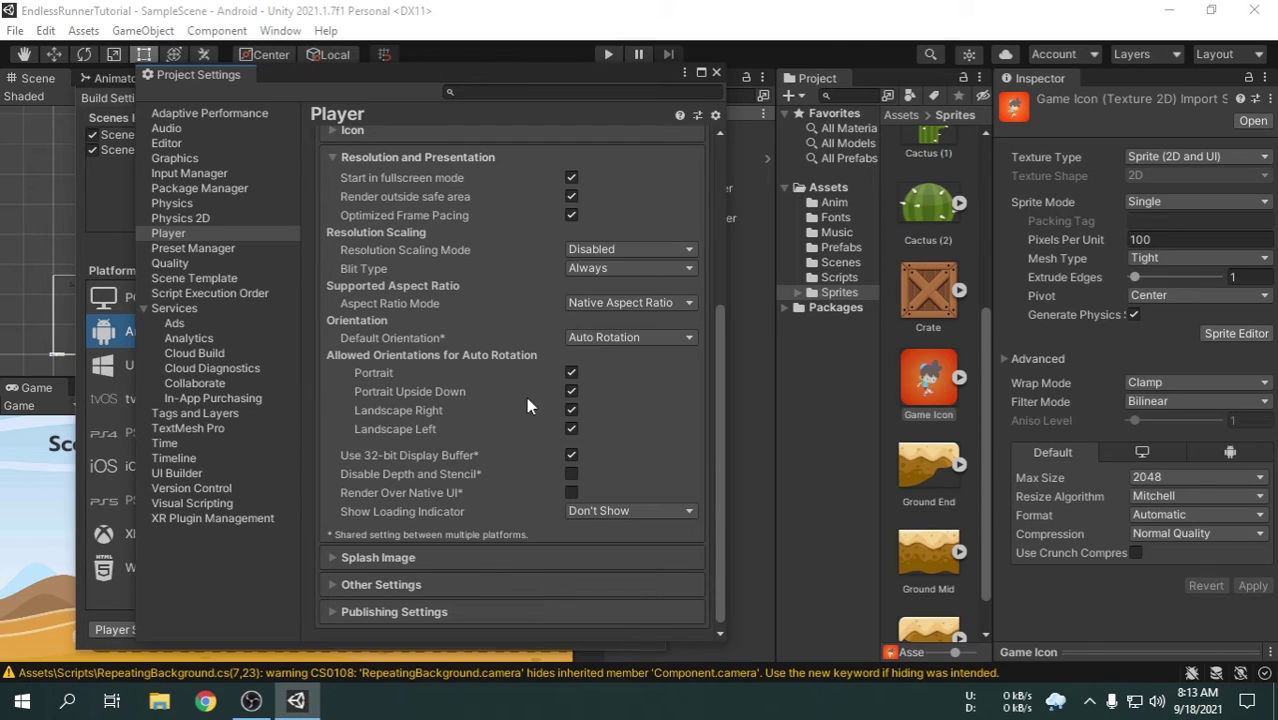
click(575, 392)
Enable Auto Graphics API under Other Settings, replacing the manual Vulkan/OpenGLES3 list
scroll(605, 400, down, 1)
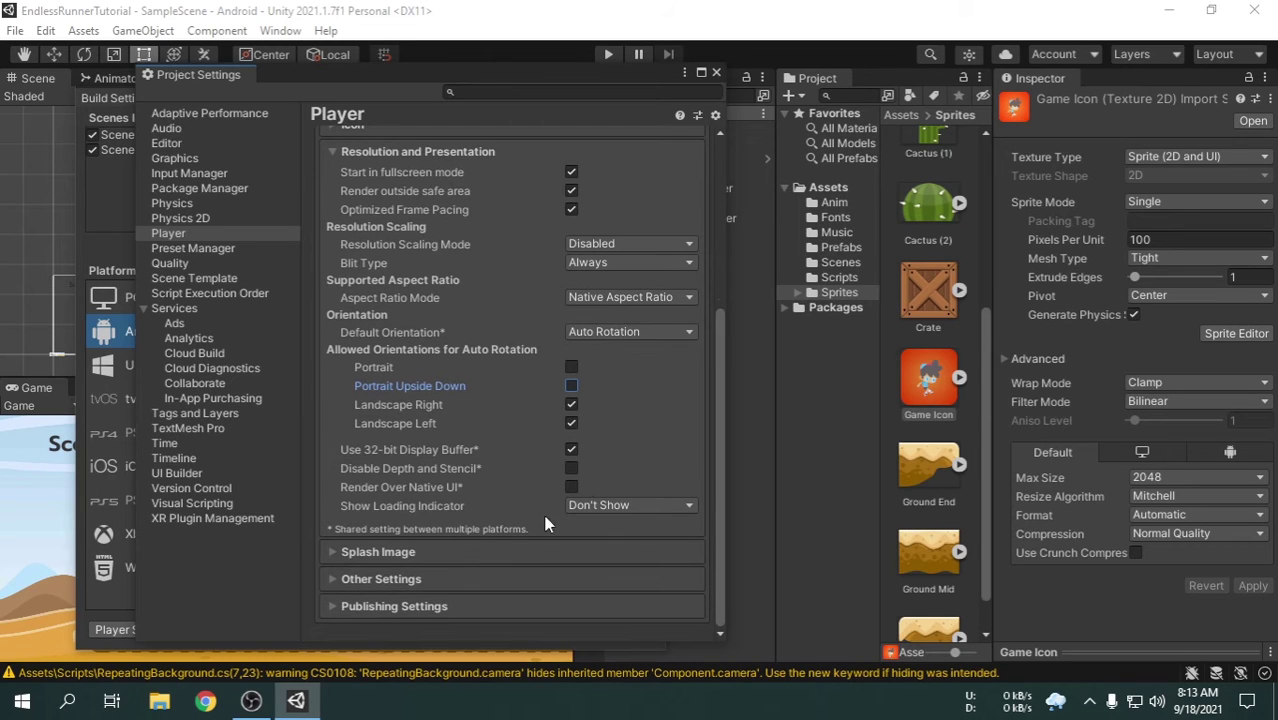
click(331, 583)
click(430, 578)
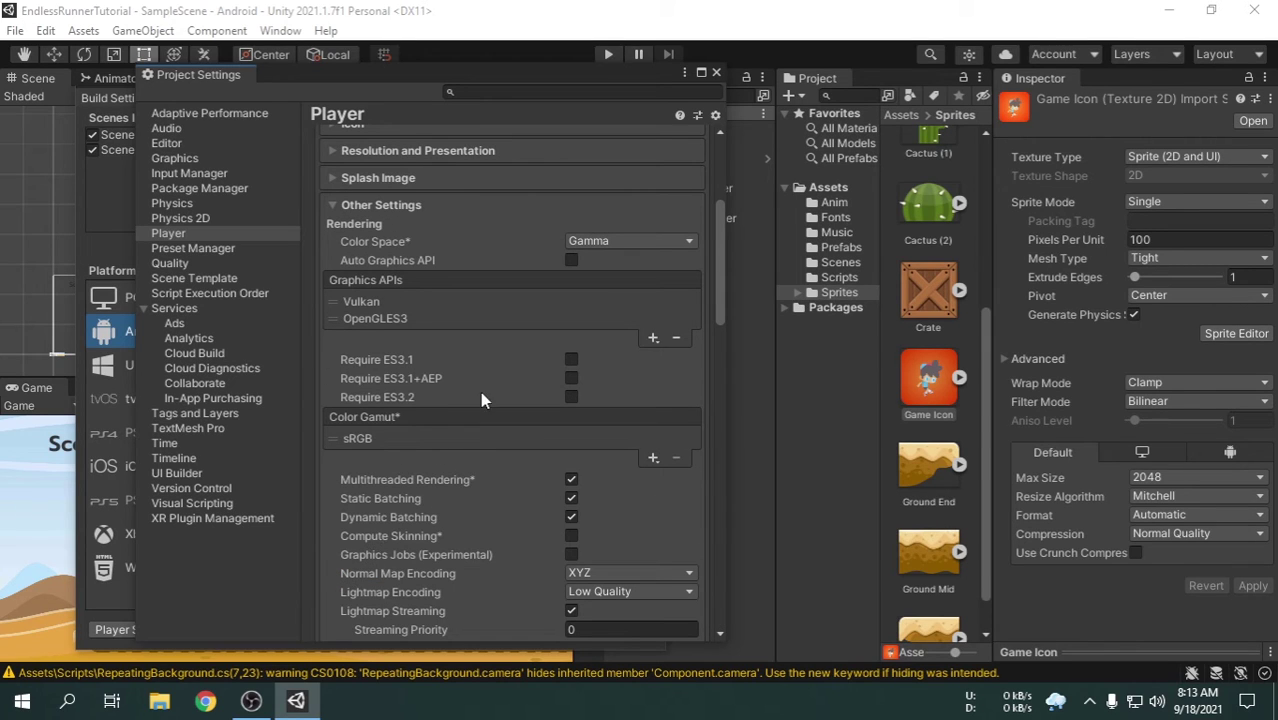
click(571, 261)
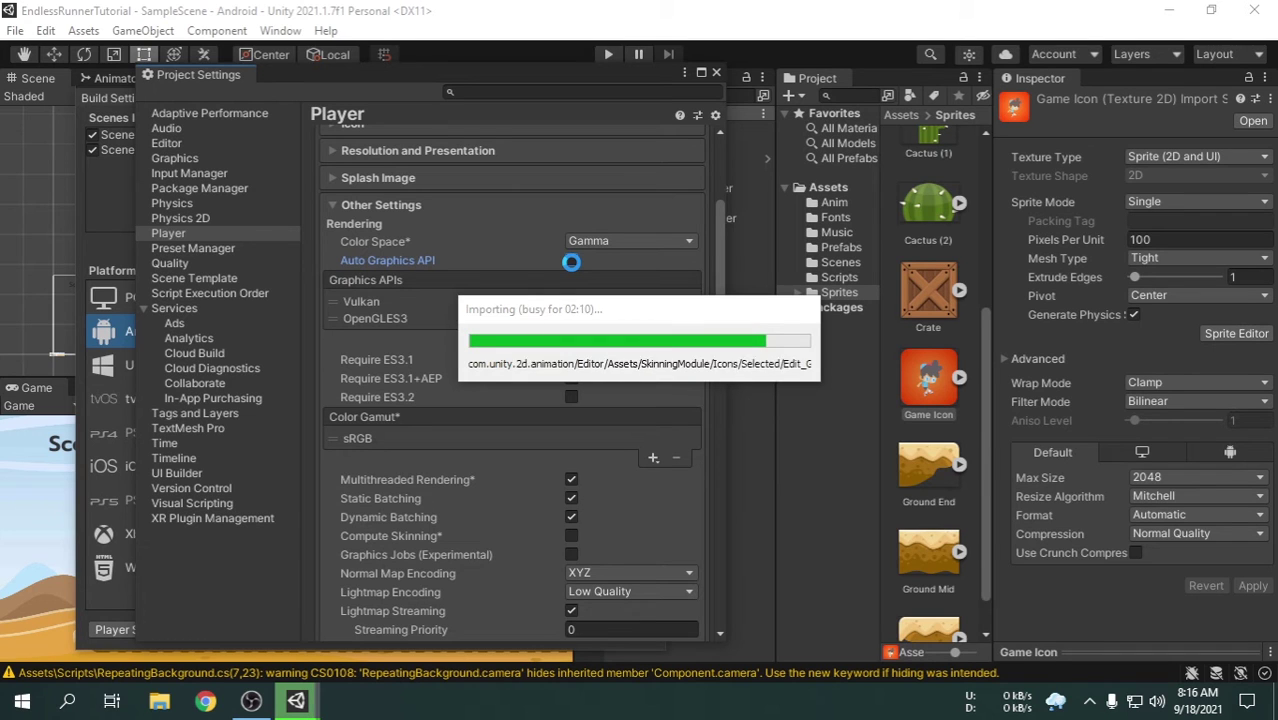
click(571, 261)
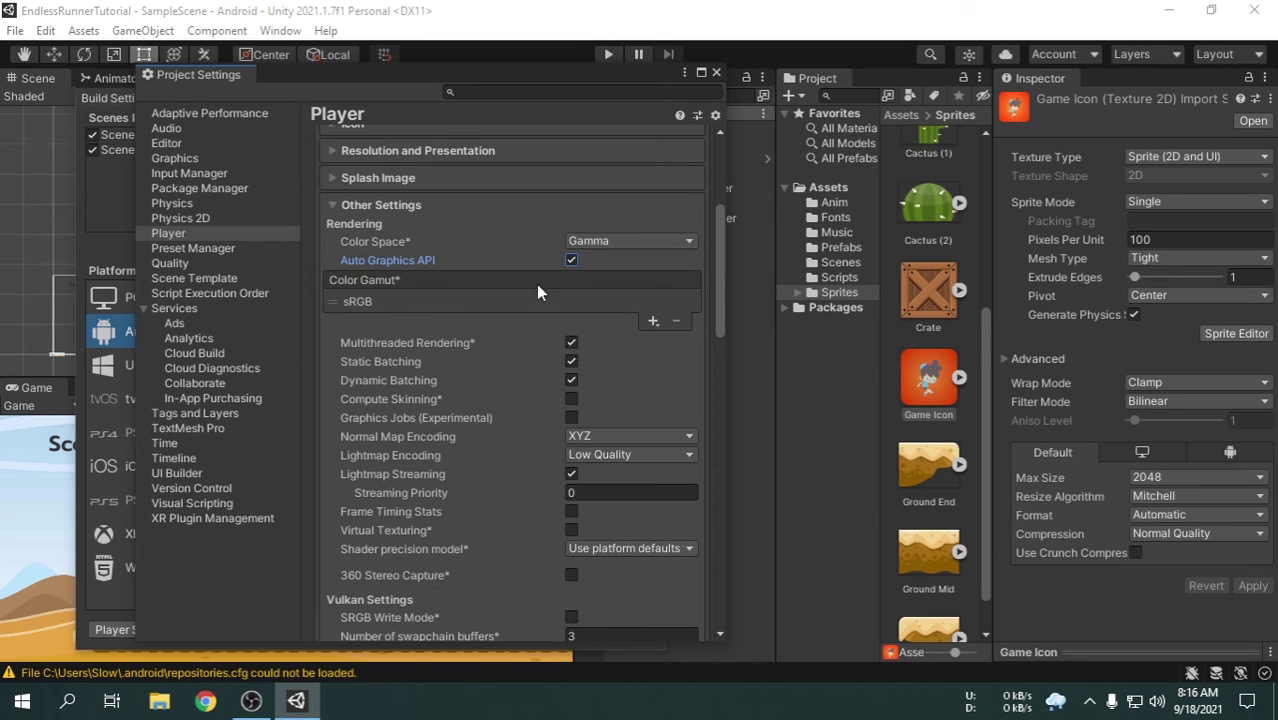
scroll(508, 378, down, 5)
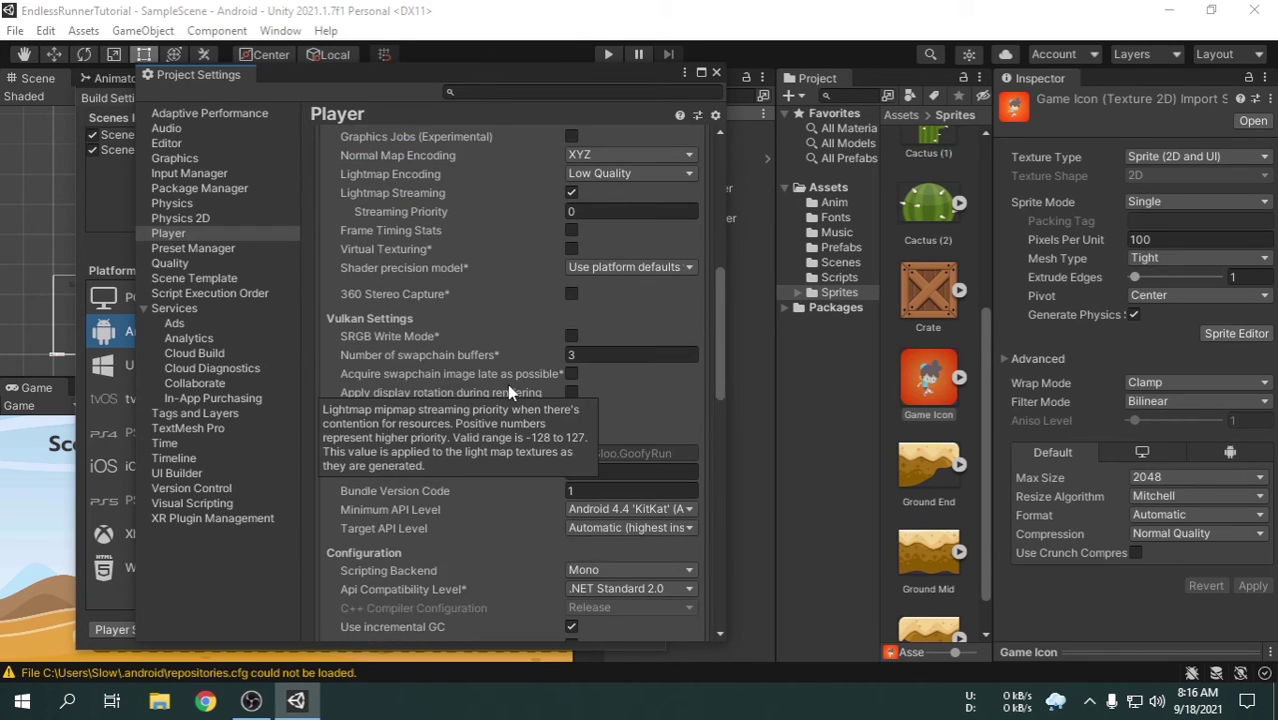
scroll(508, 392, down, 2)
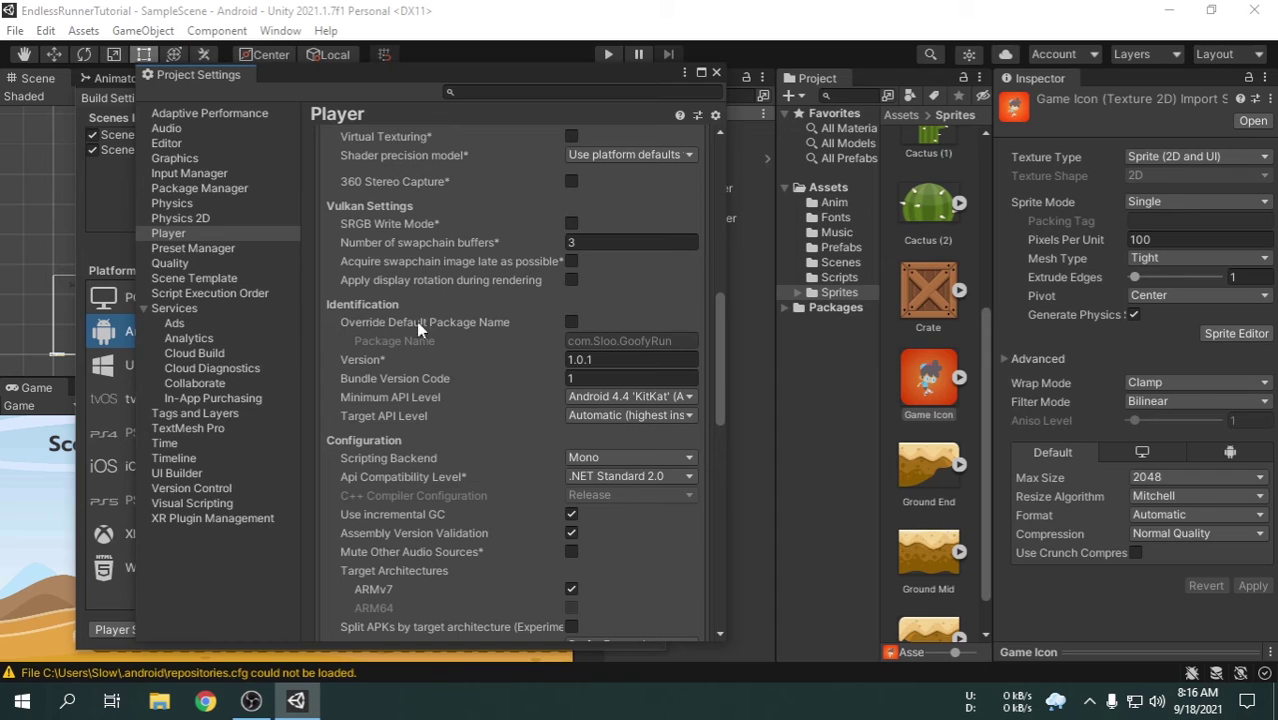
click(572, 323)
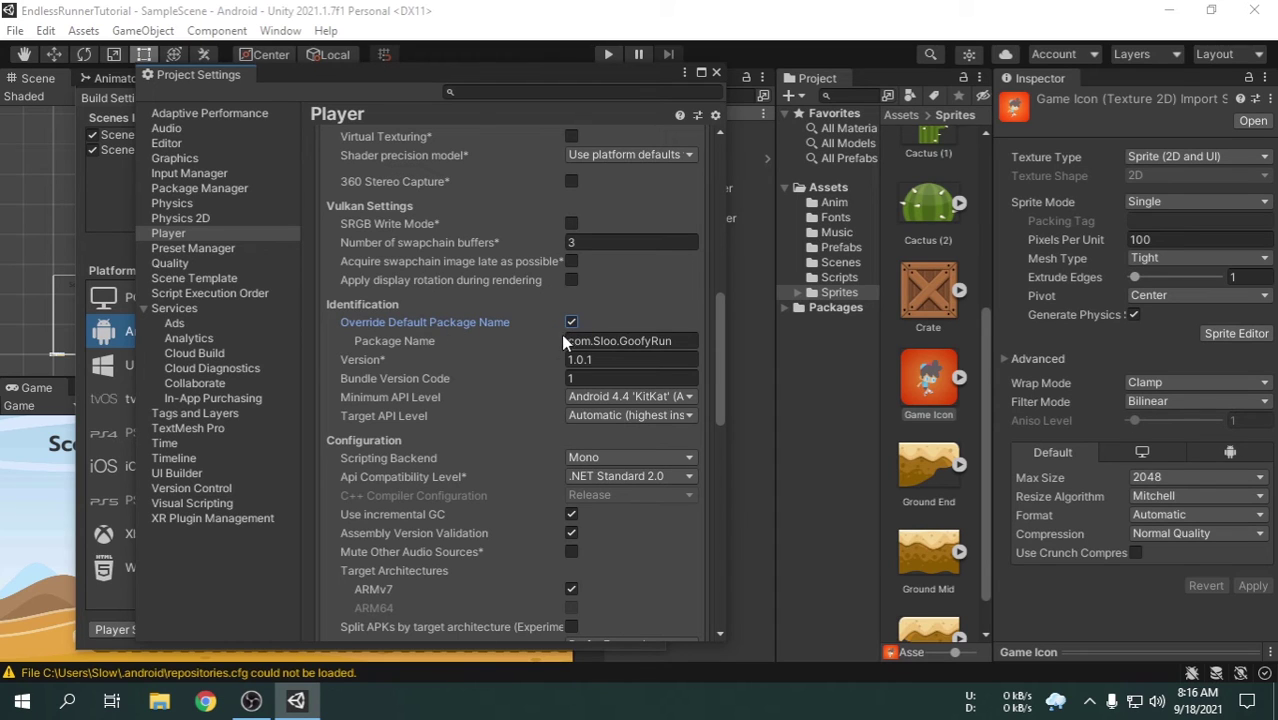
drag(685, 340, 594, 342)
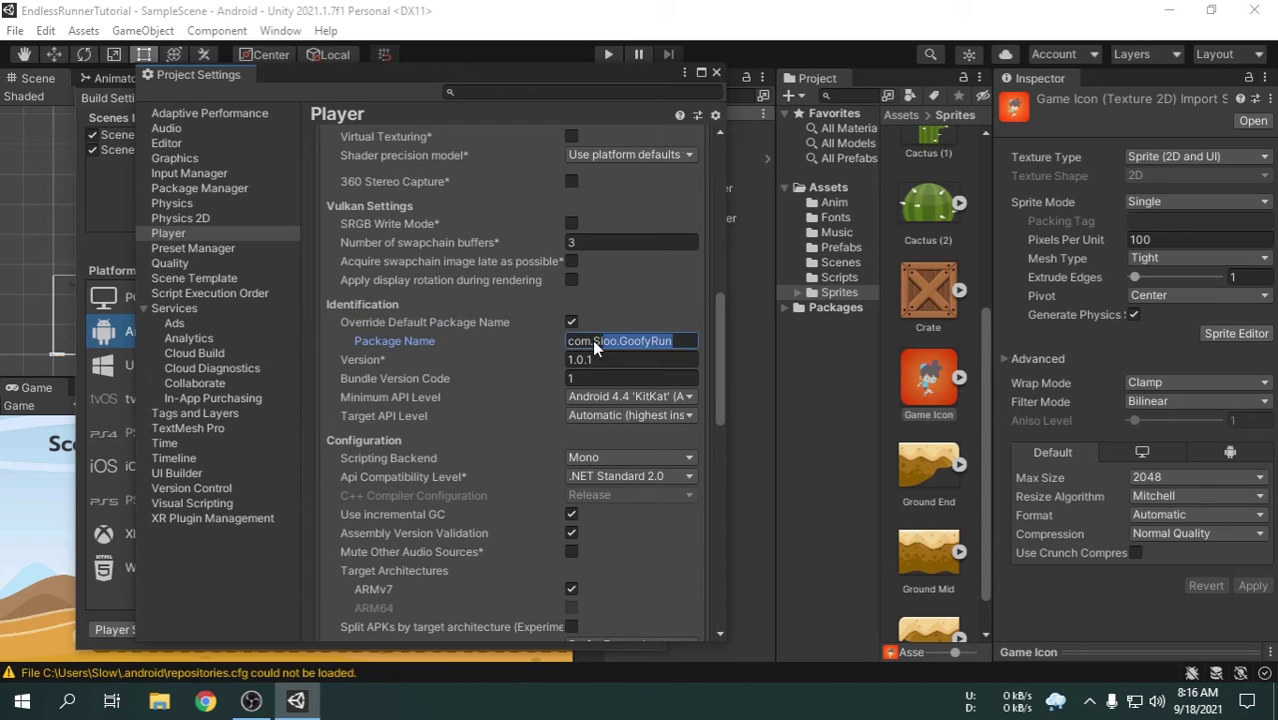
click(688, 341)
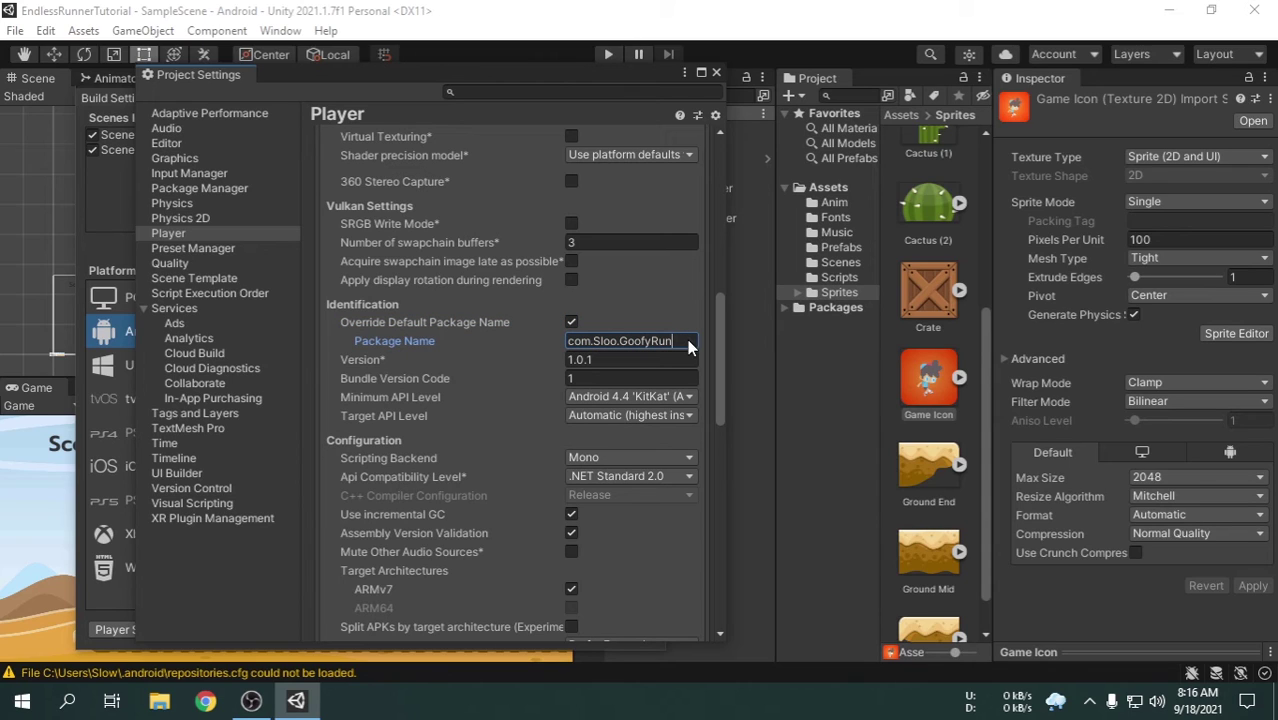
click(571, 323)
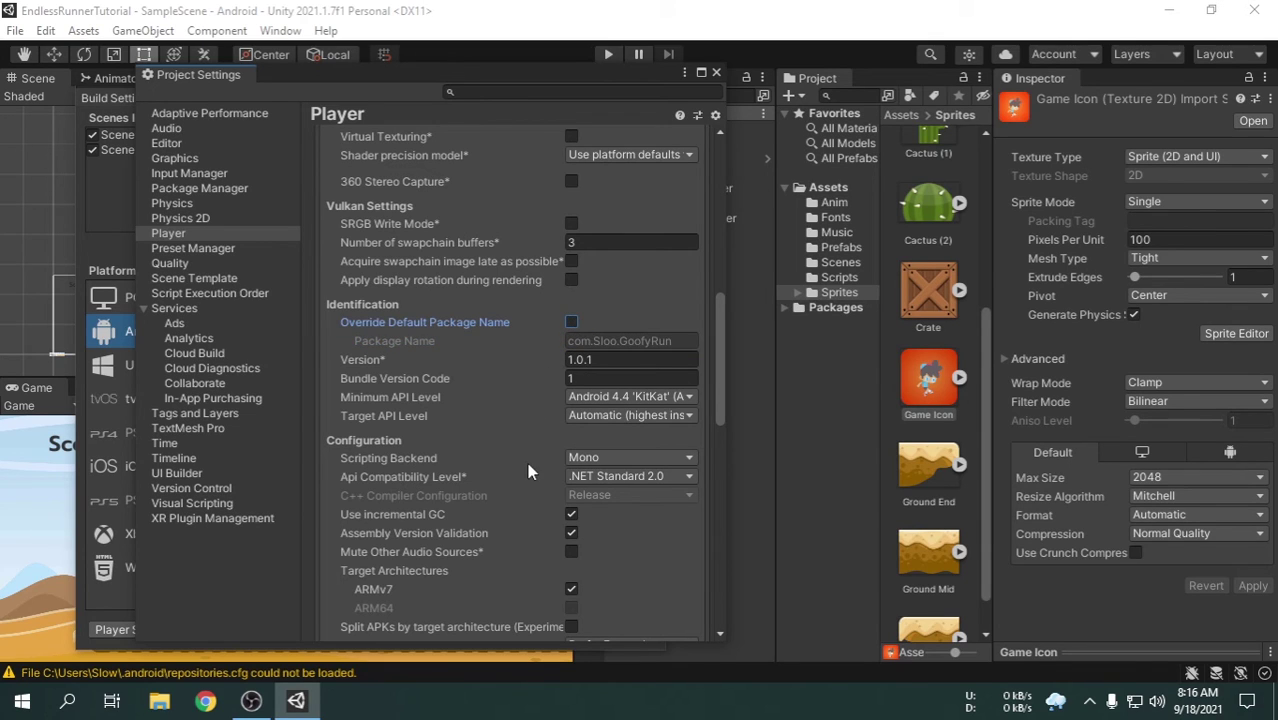
scroll(527, 466, down, 1)
scroll(523, 476, down, 2)
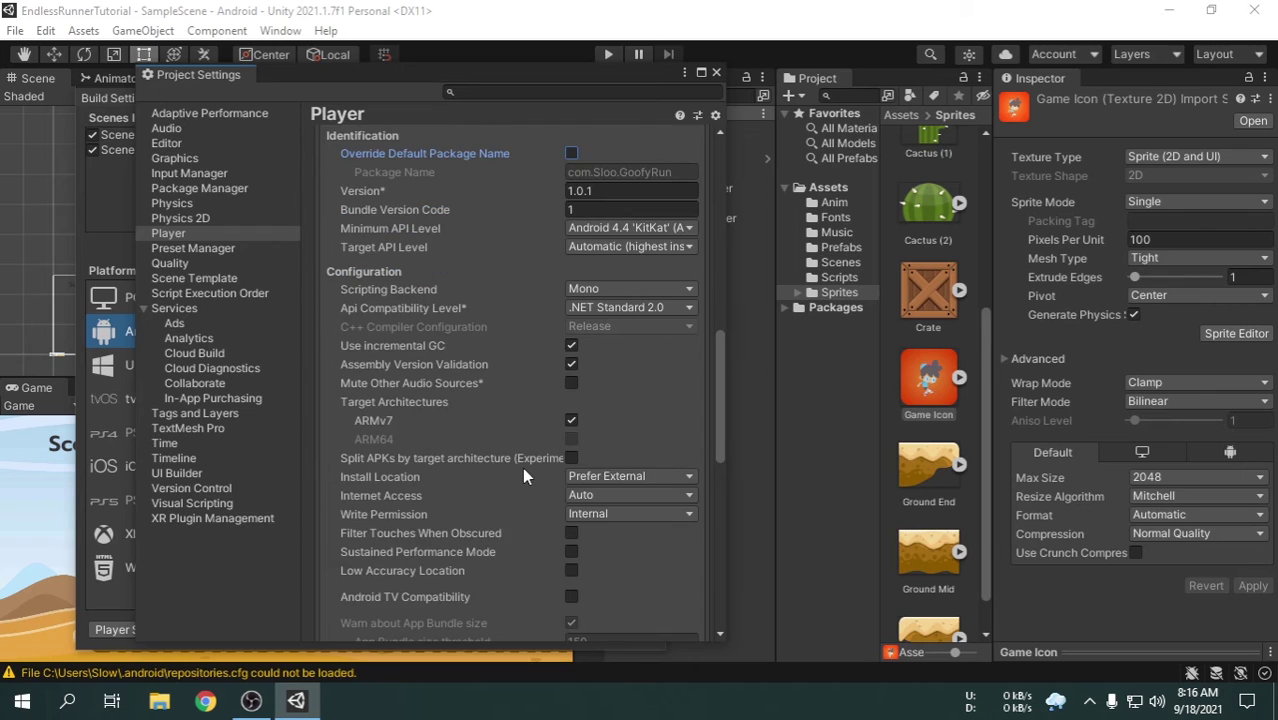
scroll(523, 476, down, 4)
scroll(522, 466, down, 6)
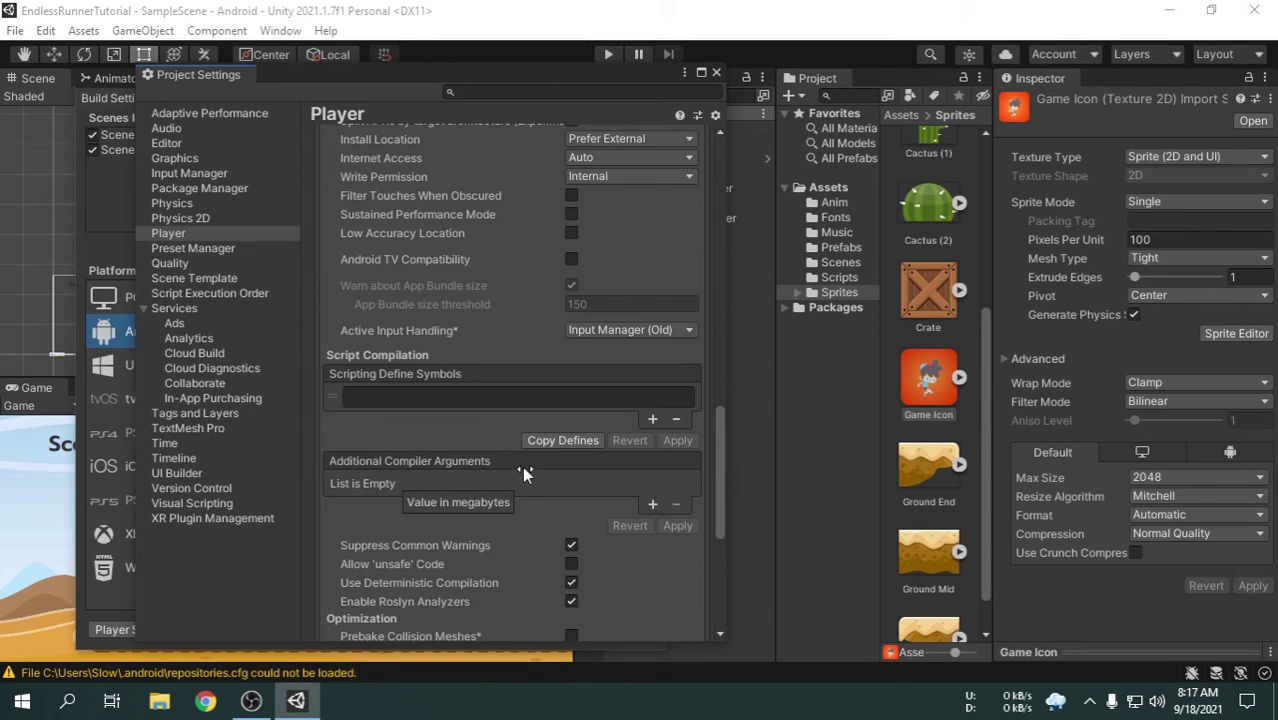
scroll(521, 469, down, 3)
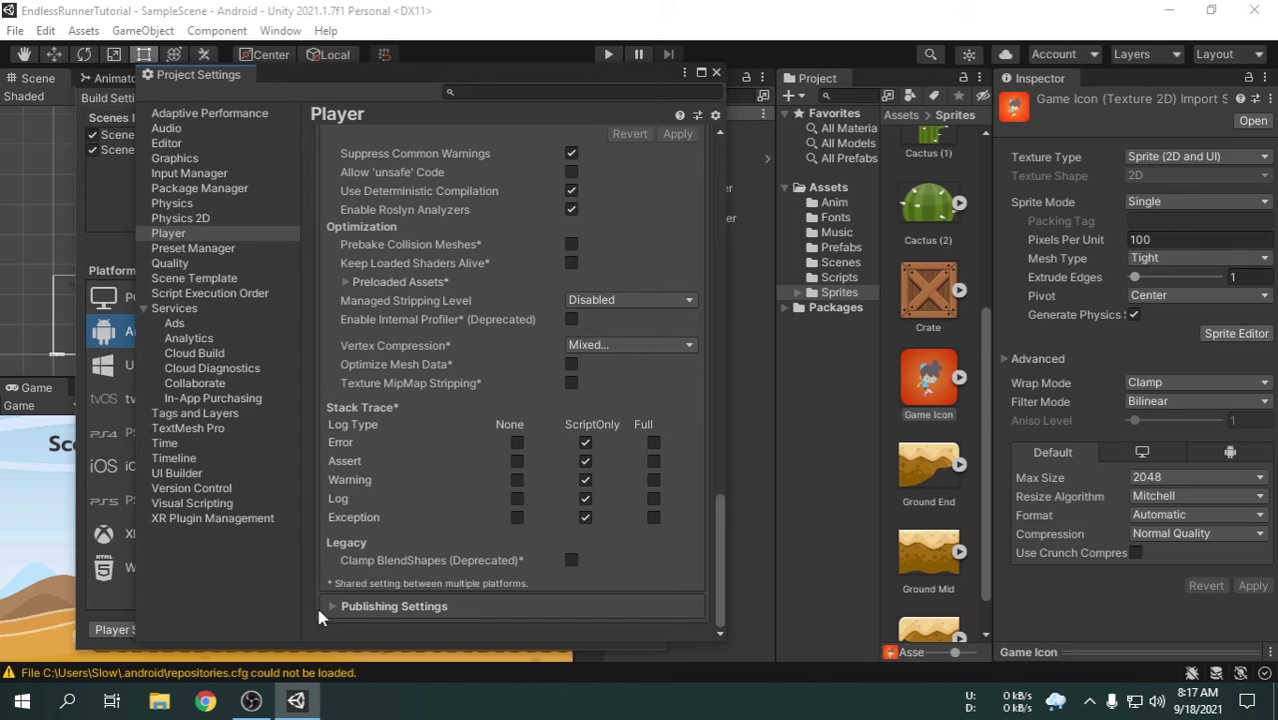
Expand Publishing Settings, which show the app is currently signed with a debug key
click(343, 608)
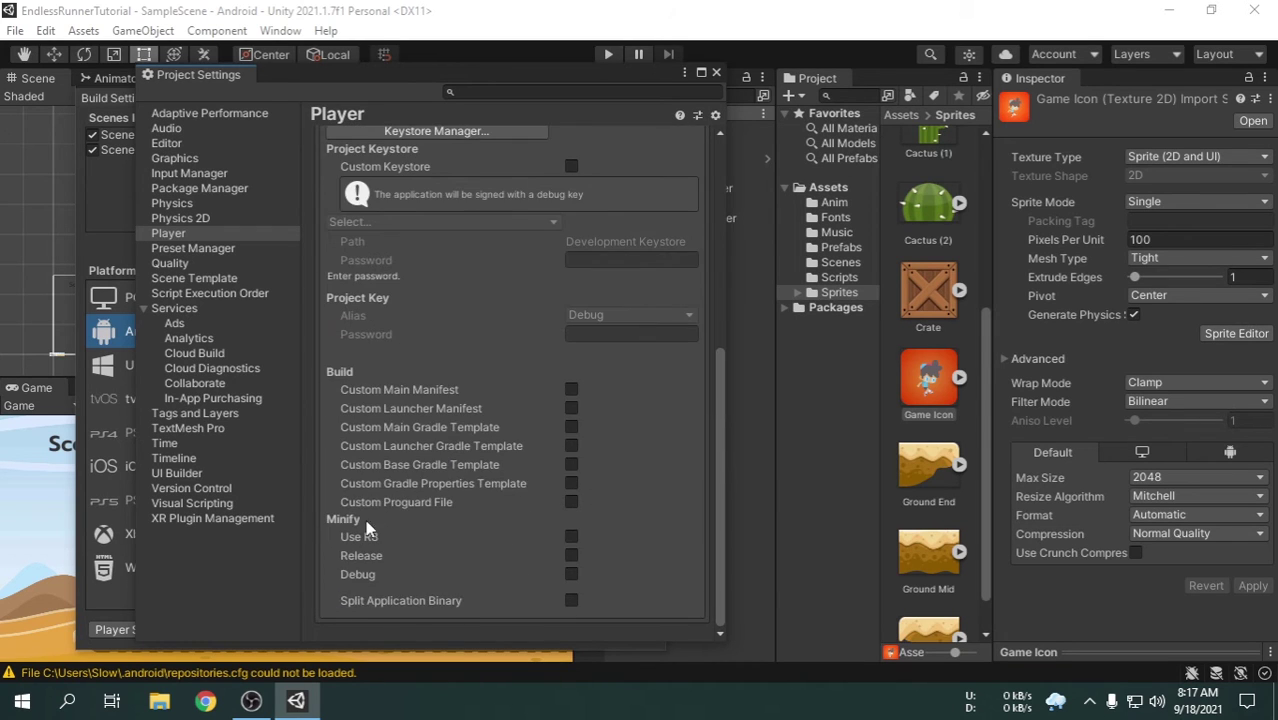
scroll(445, 440, up, 1)
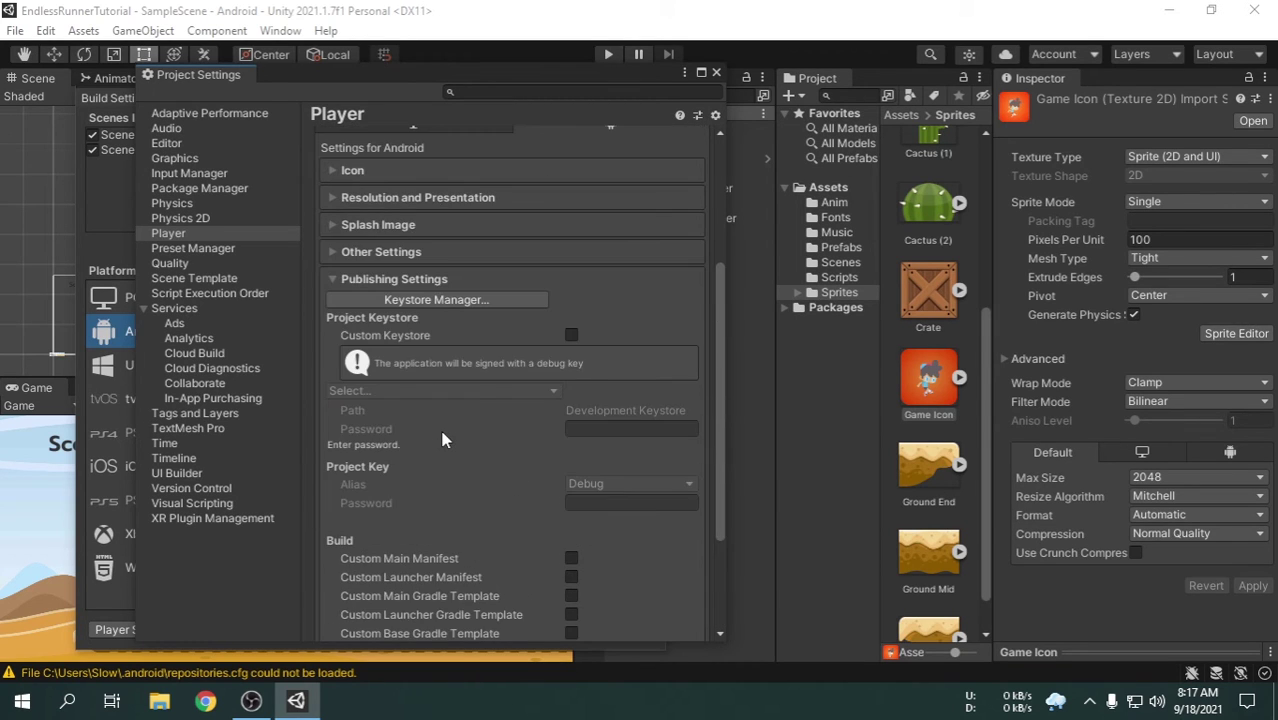
Create a new keystore in a dedicated location, saved as user.keystore in TutorialProject/Keystore
click(435, 299)
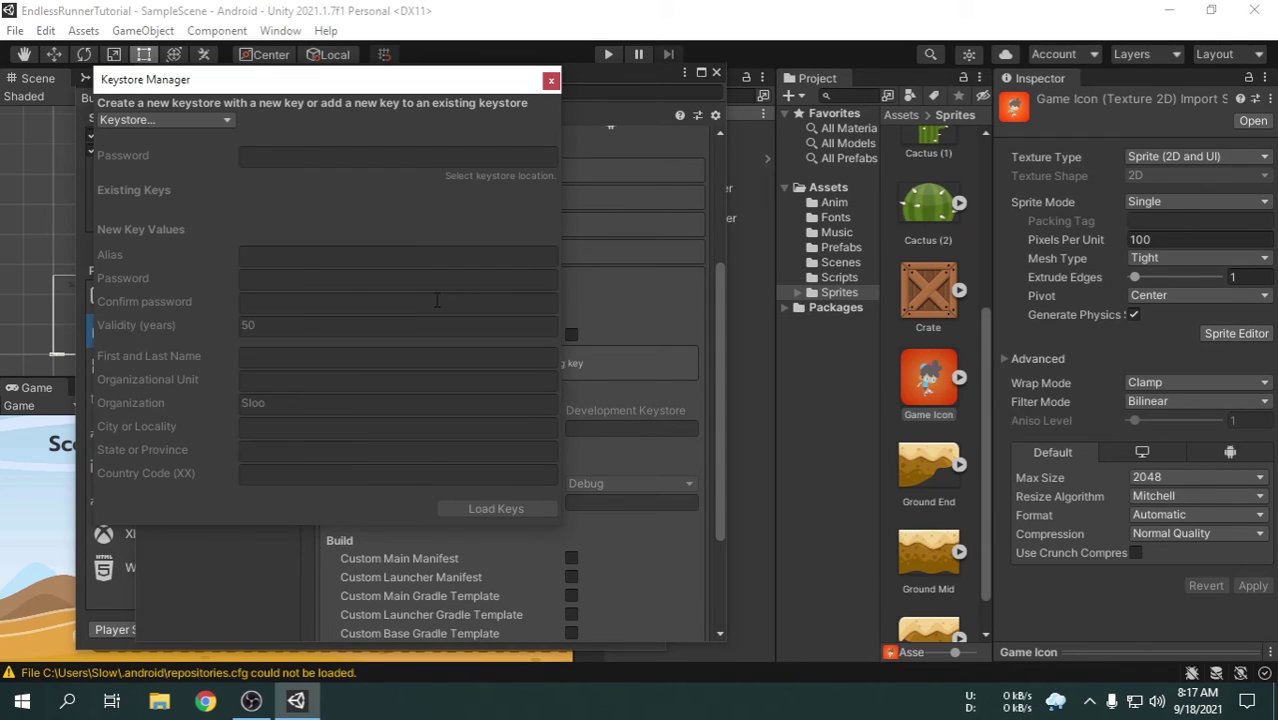
click(142, 121)
mouse_move(175, 143)
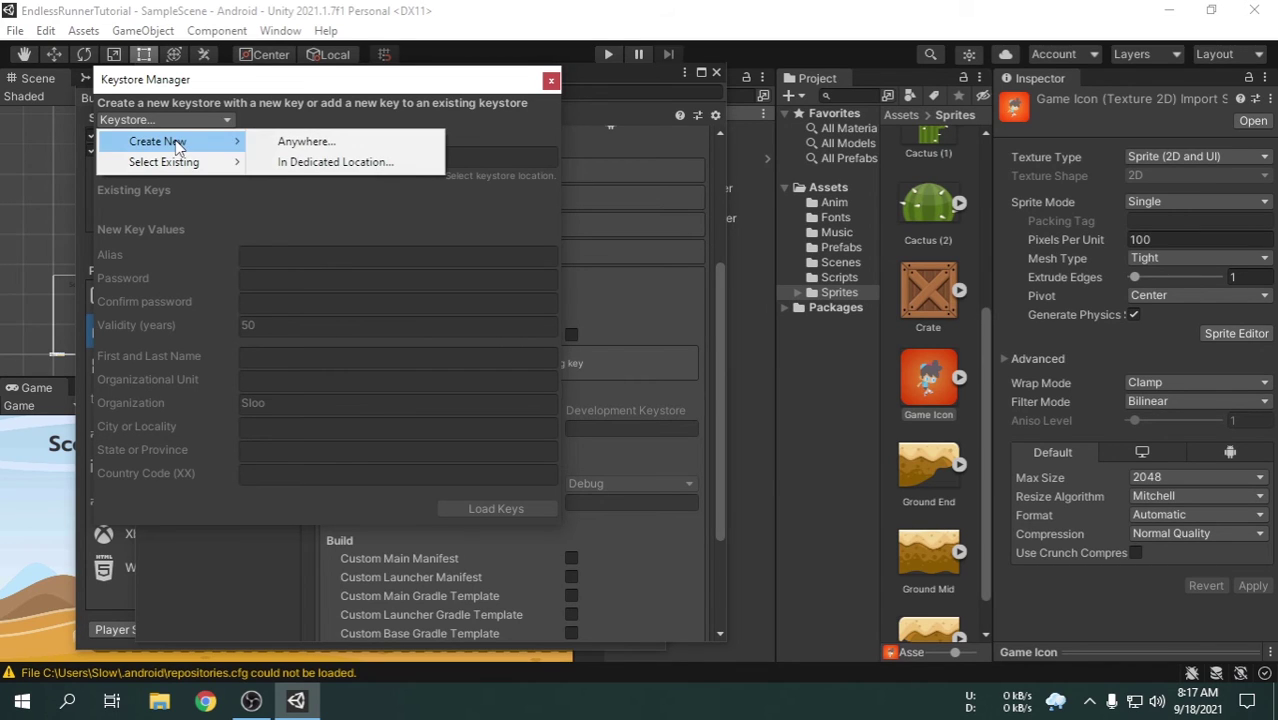
click(343, 164)
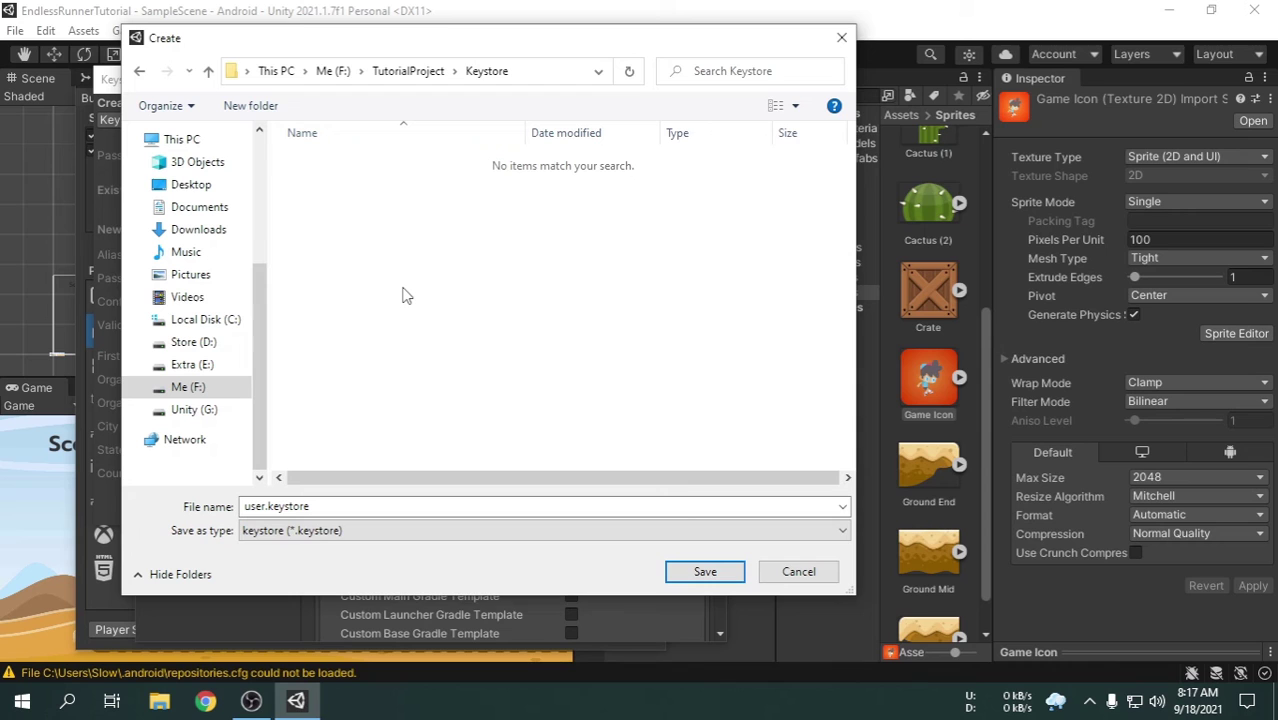
click(722, 572)
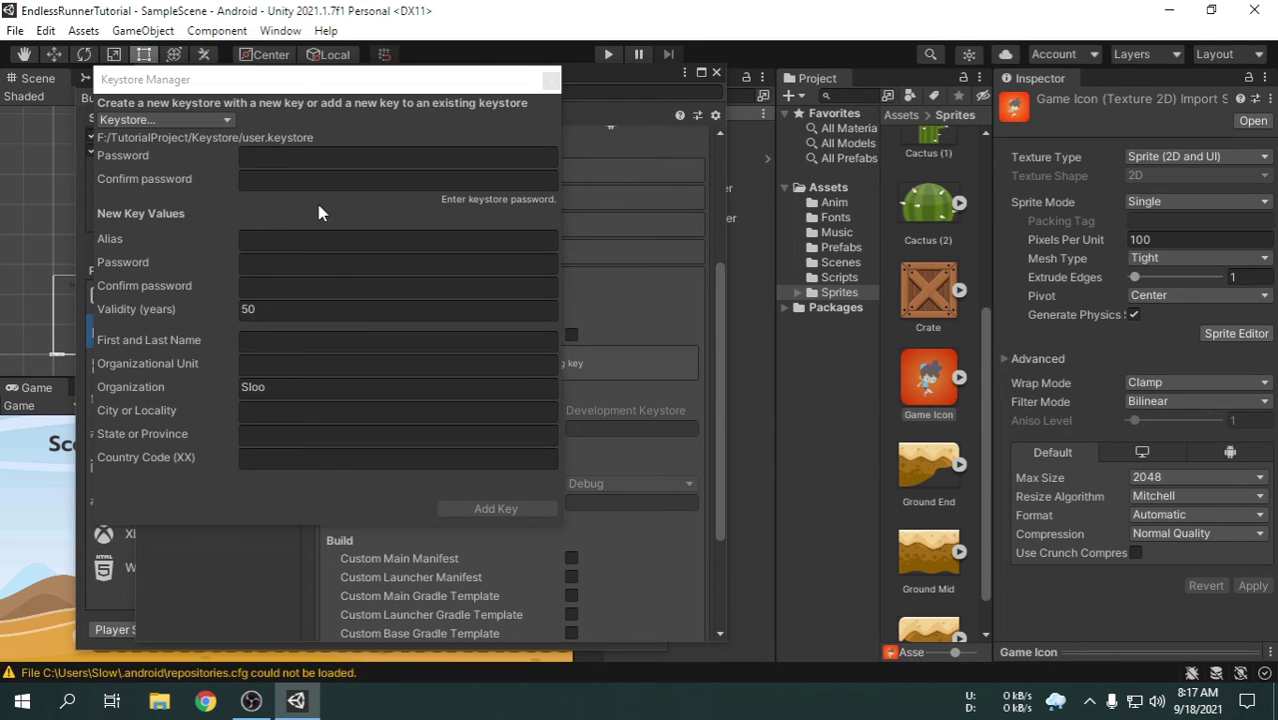
Enter and confirm the keystore password
click(292, 155)
text(*******)
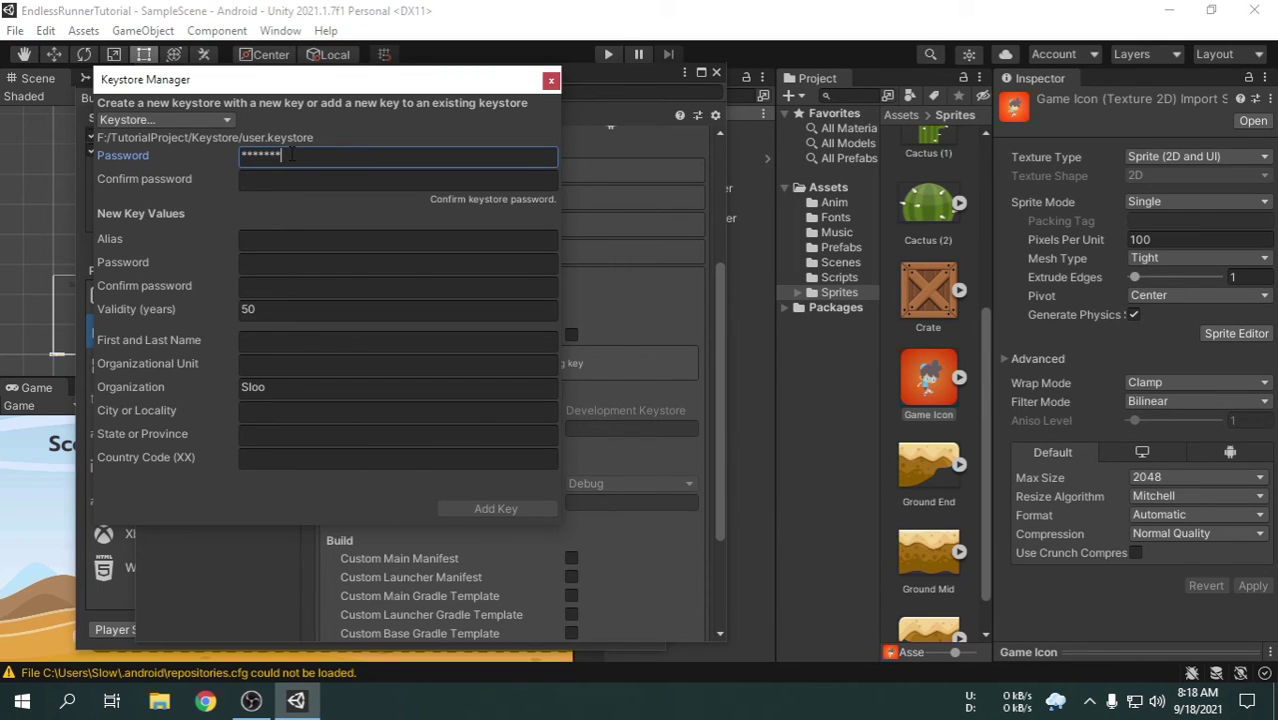
click(292, 179)
text(*******)
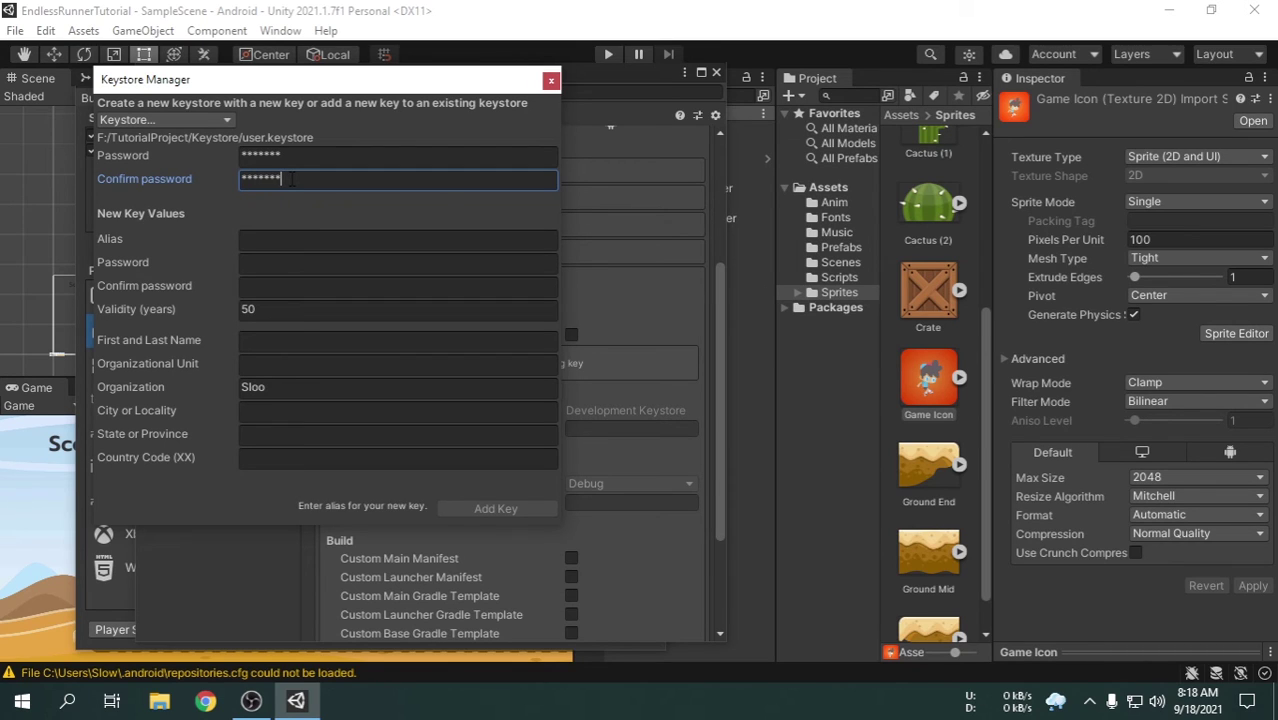
Add a key with alias Sloo and its confirmed password to user.keystore
click(328, 244)
text(Sloo)
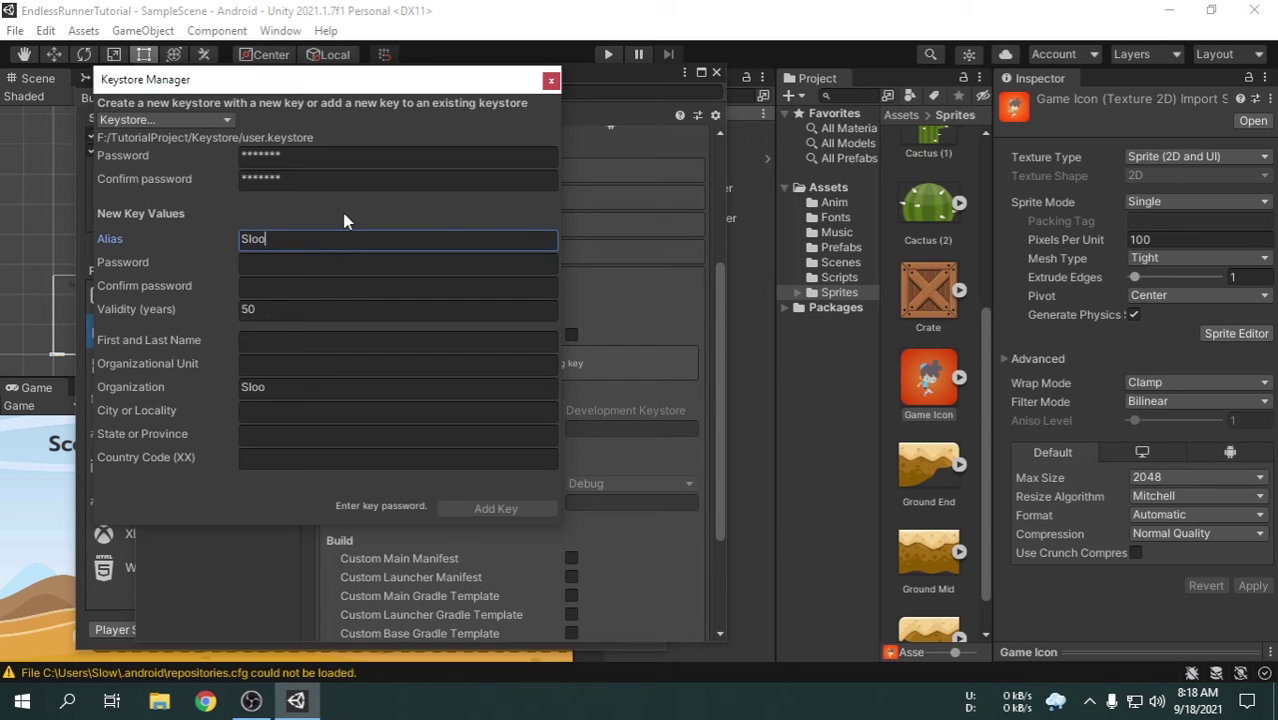
click(352, 262)
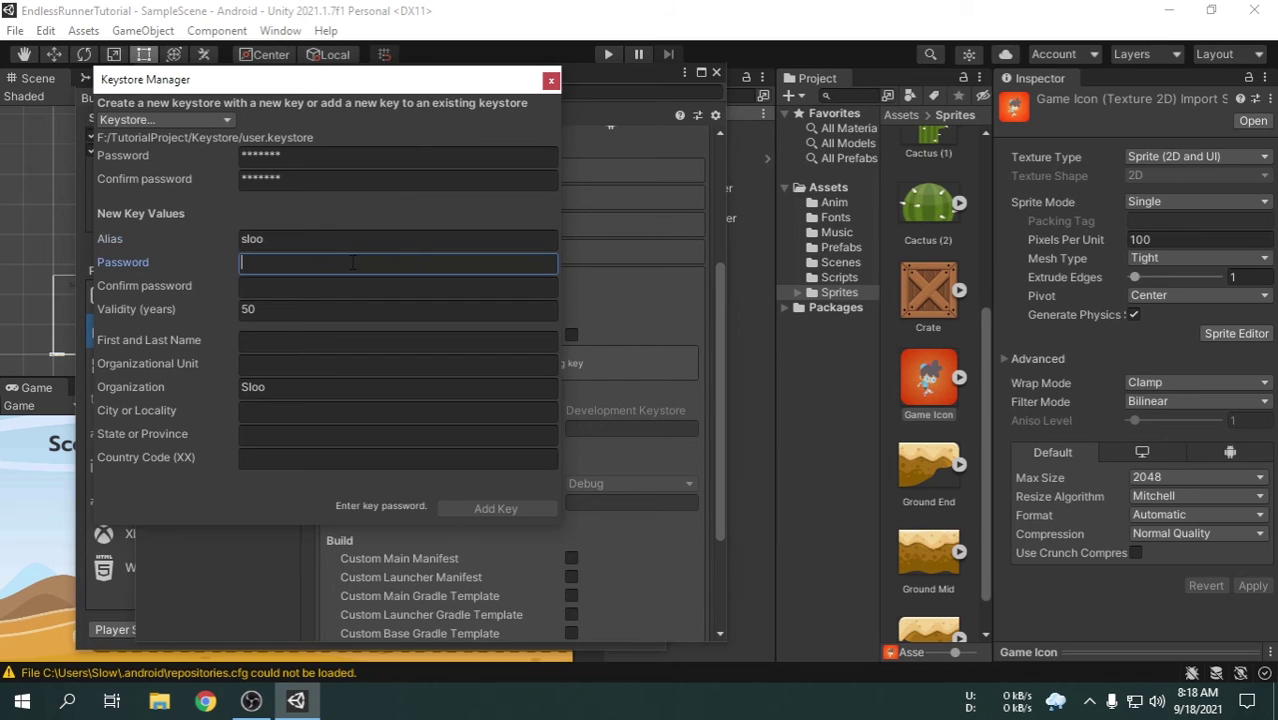
text(*******)
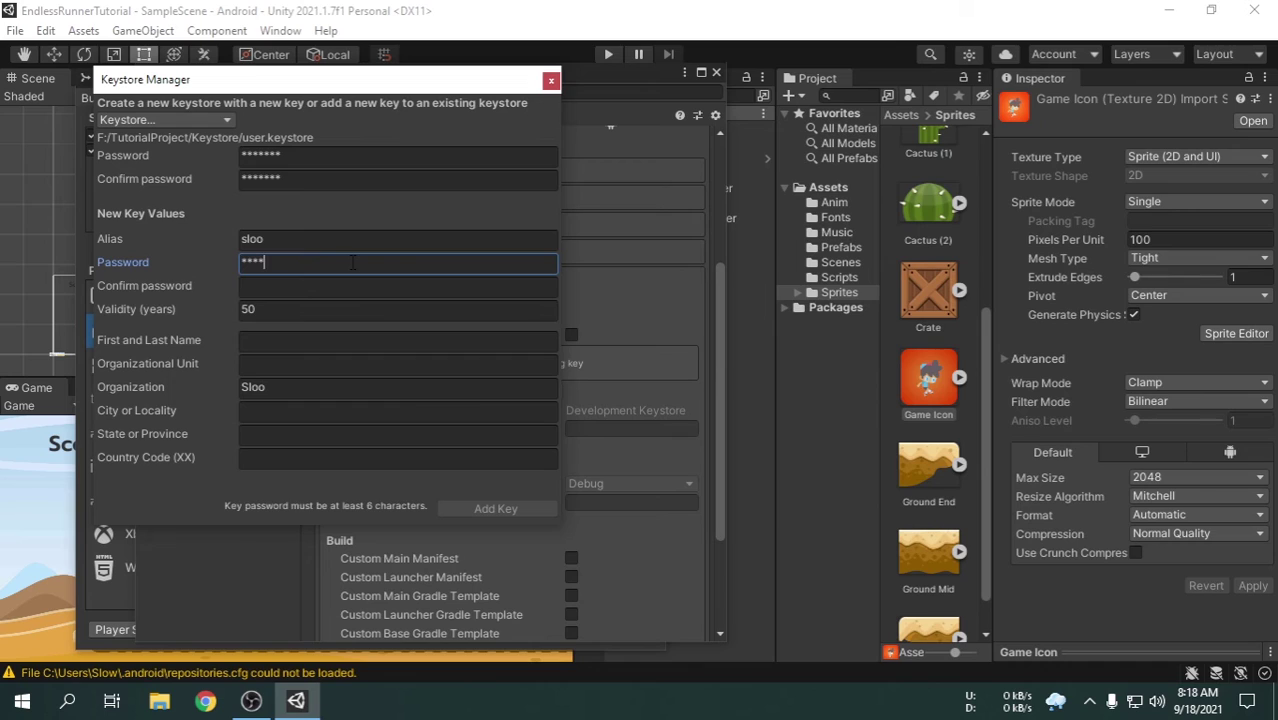
click(344, 286)
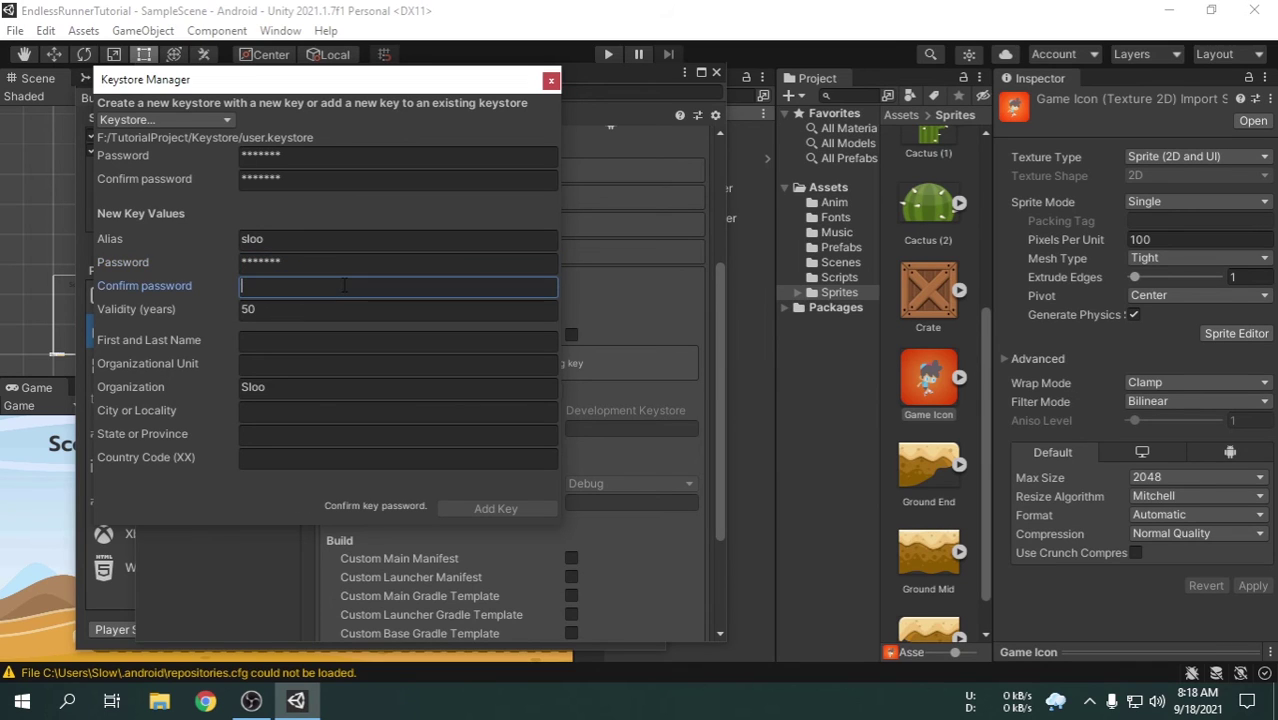
text(*******)
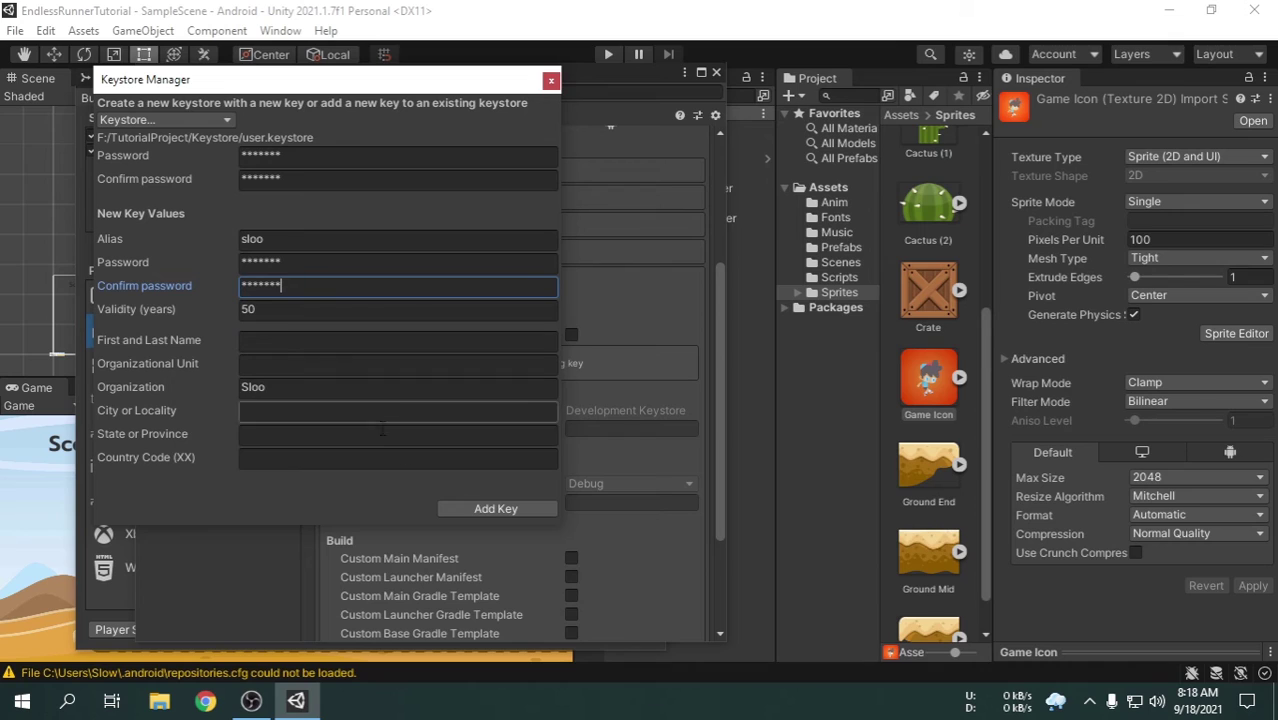
click(512, 512)
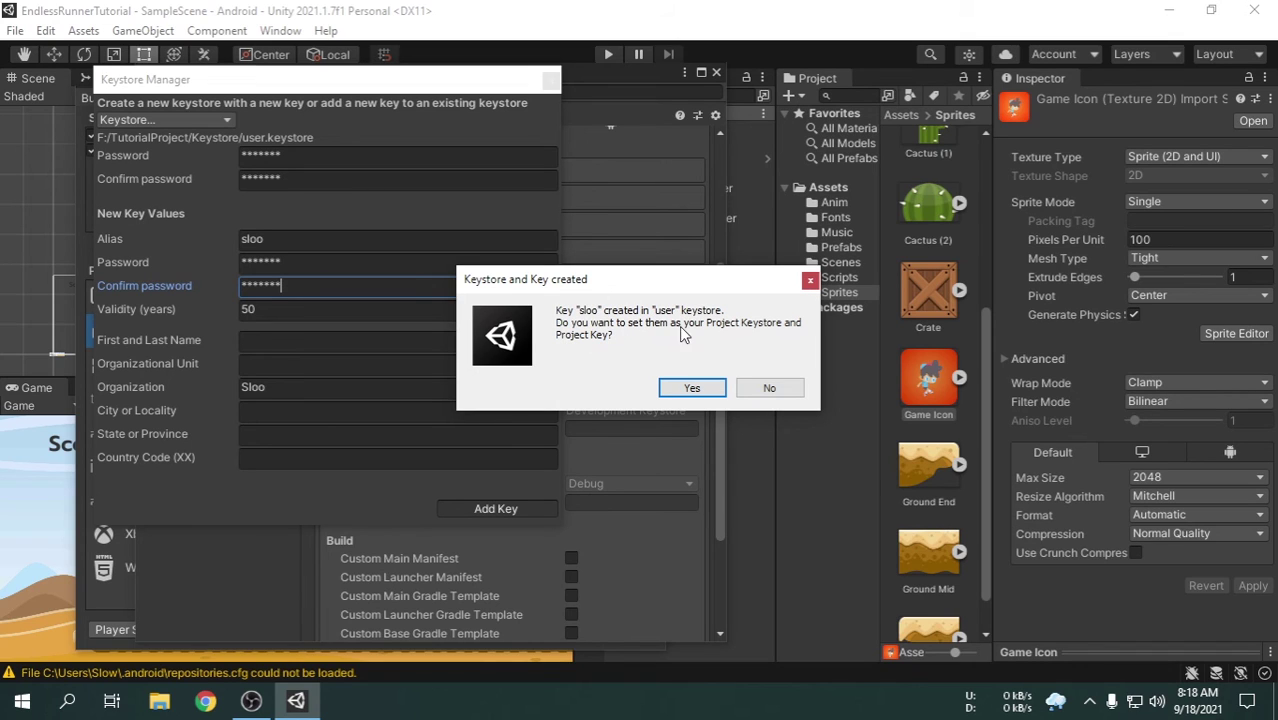
Make user.keystore and the Sloo key the project keystore, check the passwords, and close Project Settings
click(692, 388)
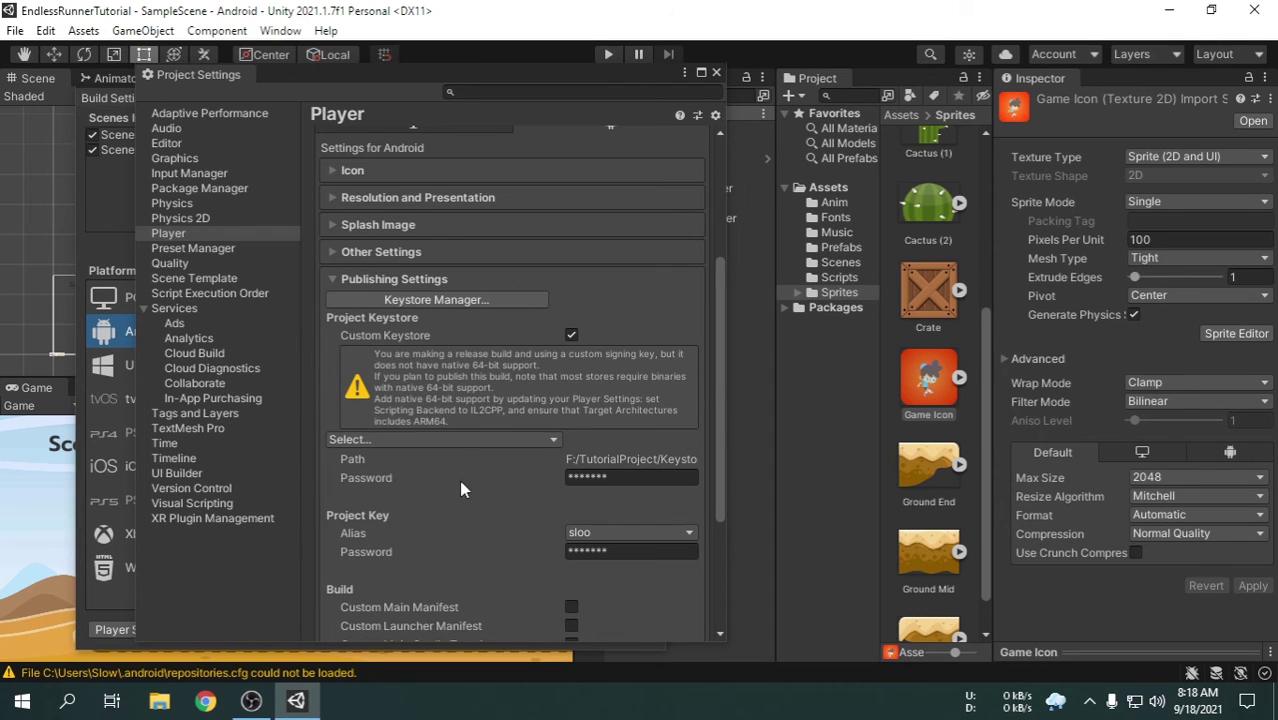
scroll(461, 488, down, 3)
scroll(503, 402, down, 2)
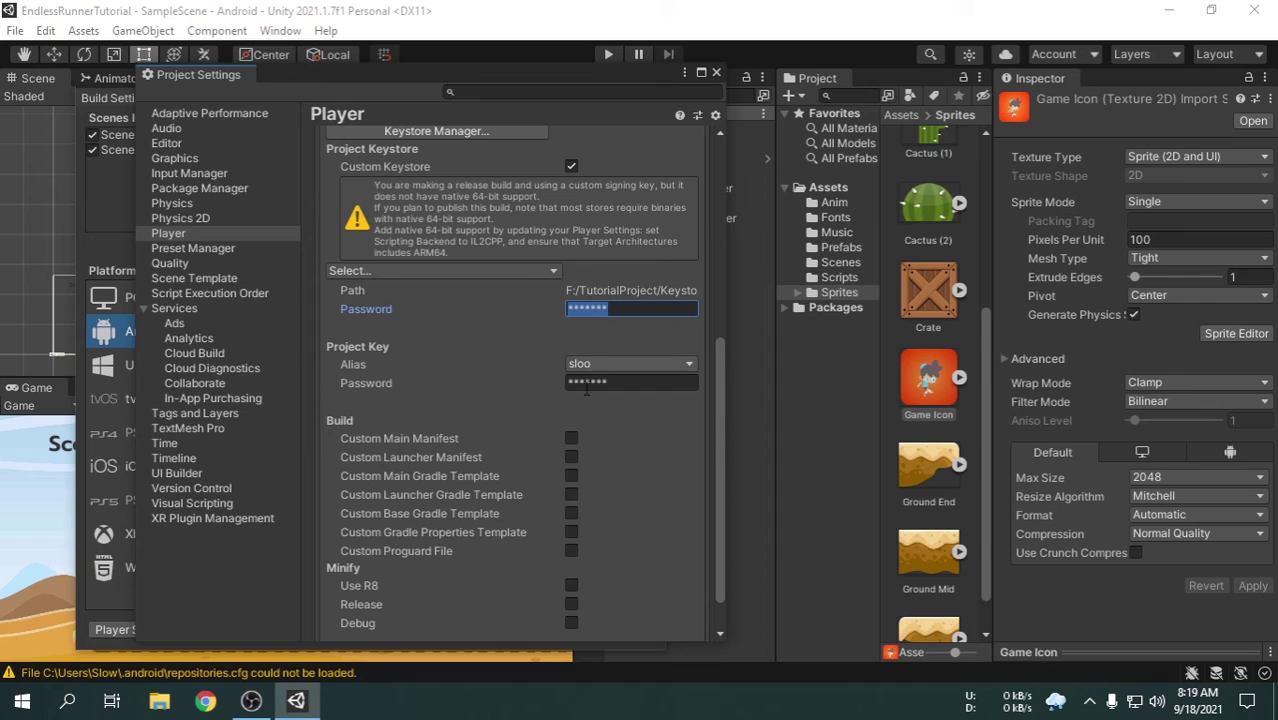
click(626, 381)
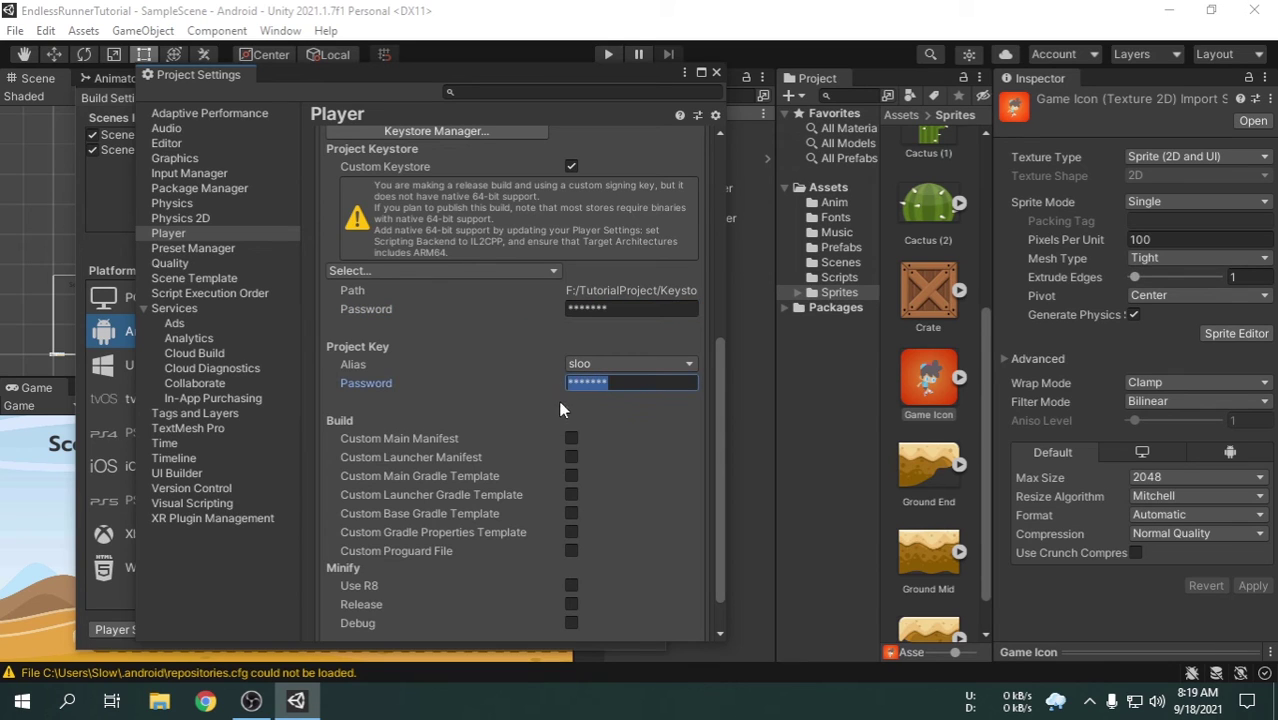
key(End)
scroll(650, 449, down, 2)
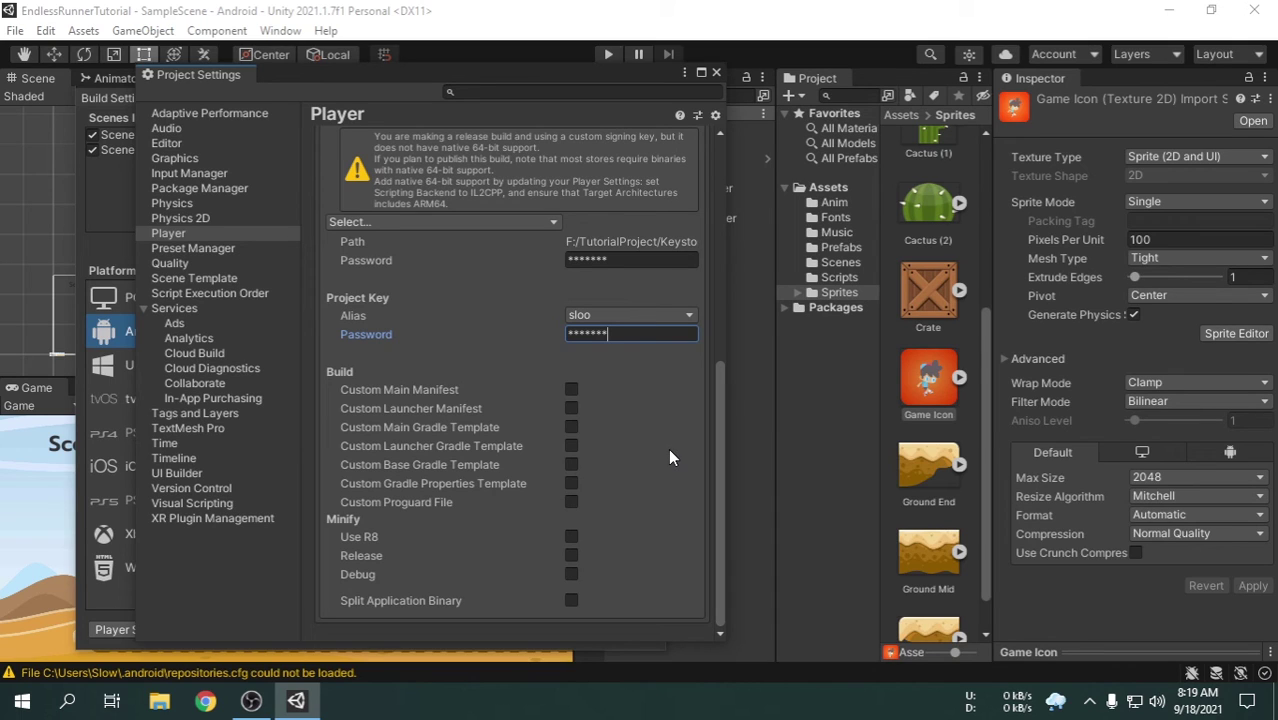
click(716, 73)
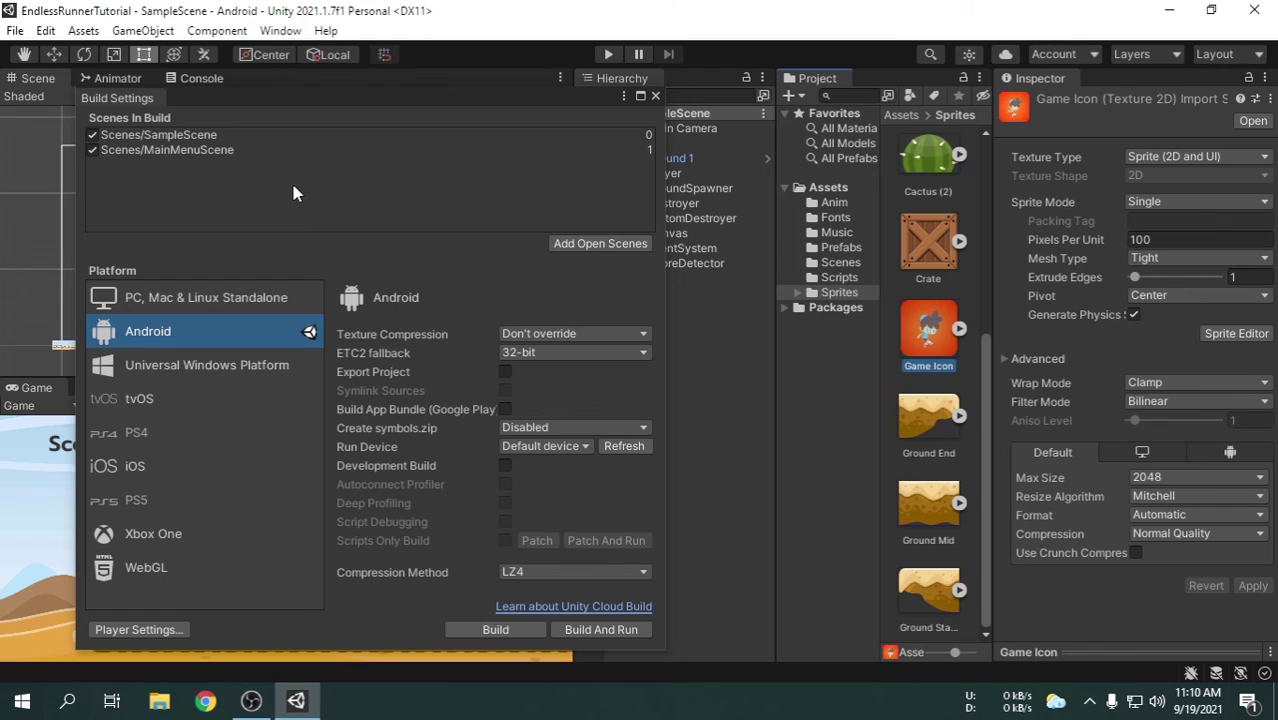
Reorder the build scenes so MainMenuScene is 0 and SampleScene is 1, then start the build
click(215, 137)
drag(215, 137, 198, 157)
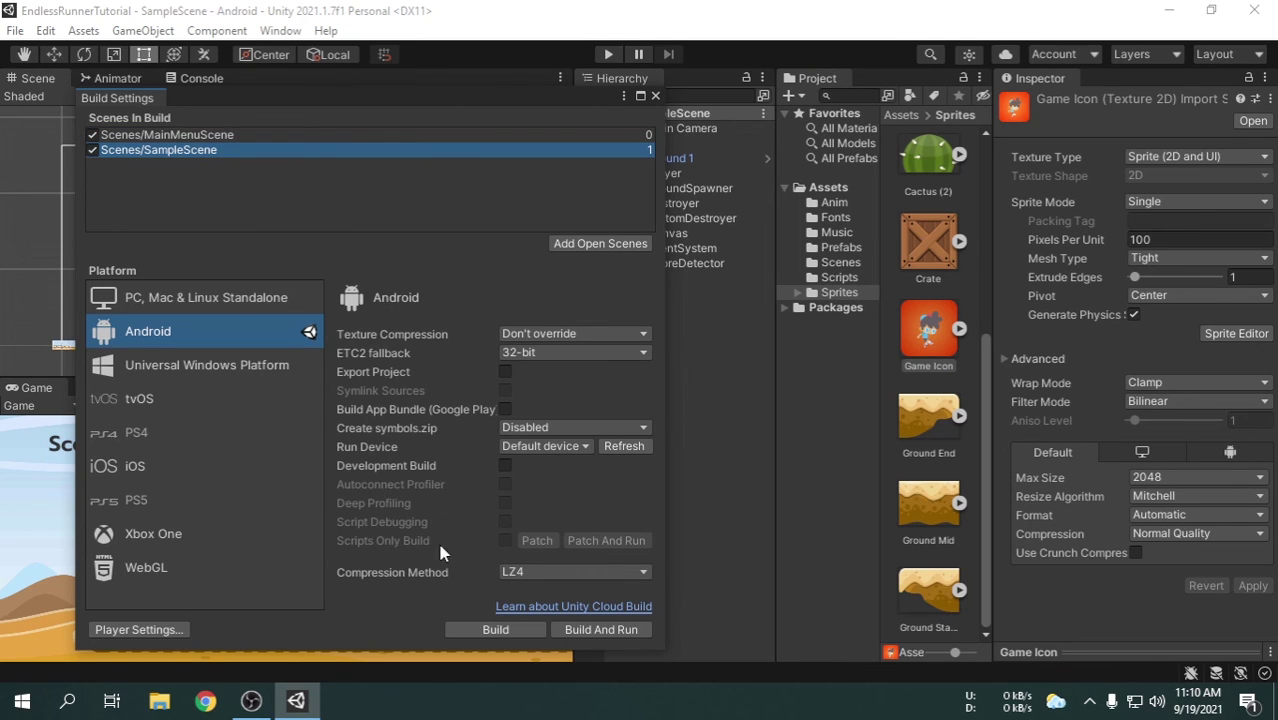
click(490, 632)
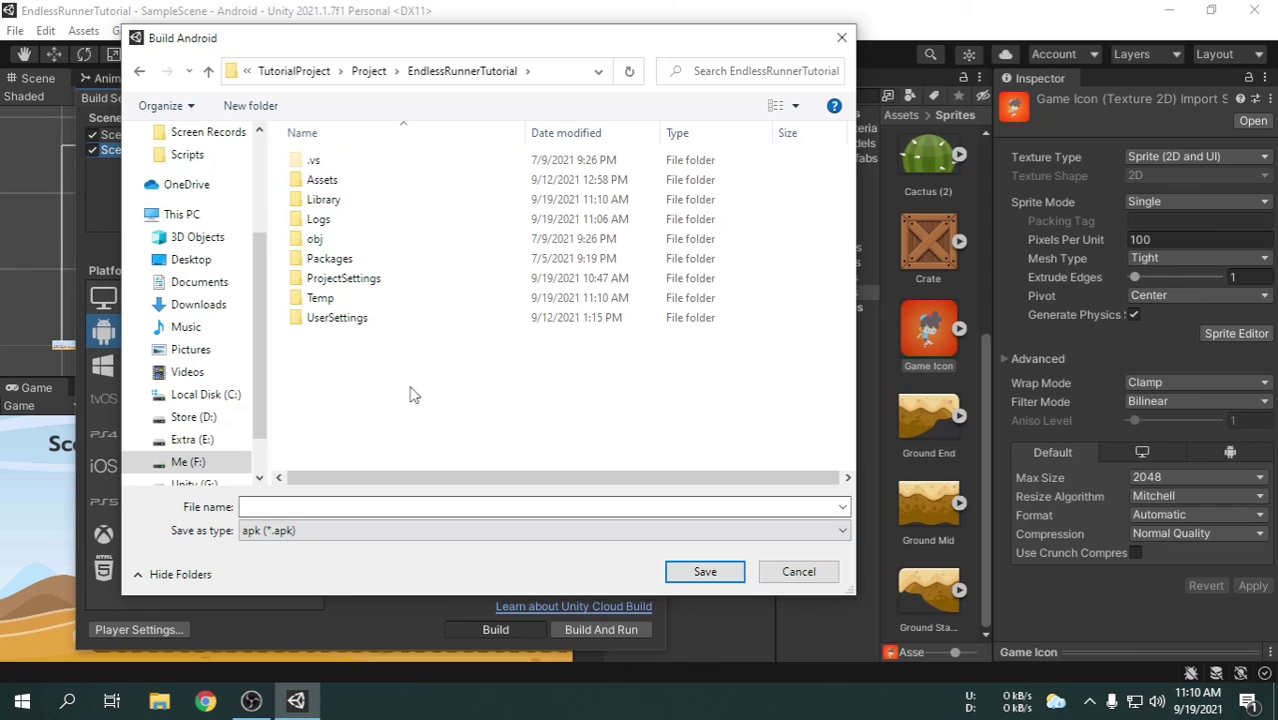
Create a Release folder in the project and open it
click(255, 104)
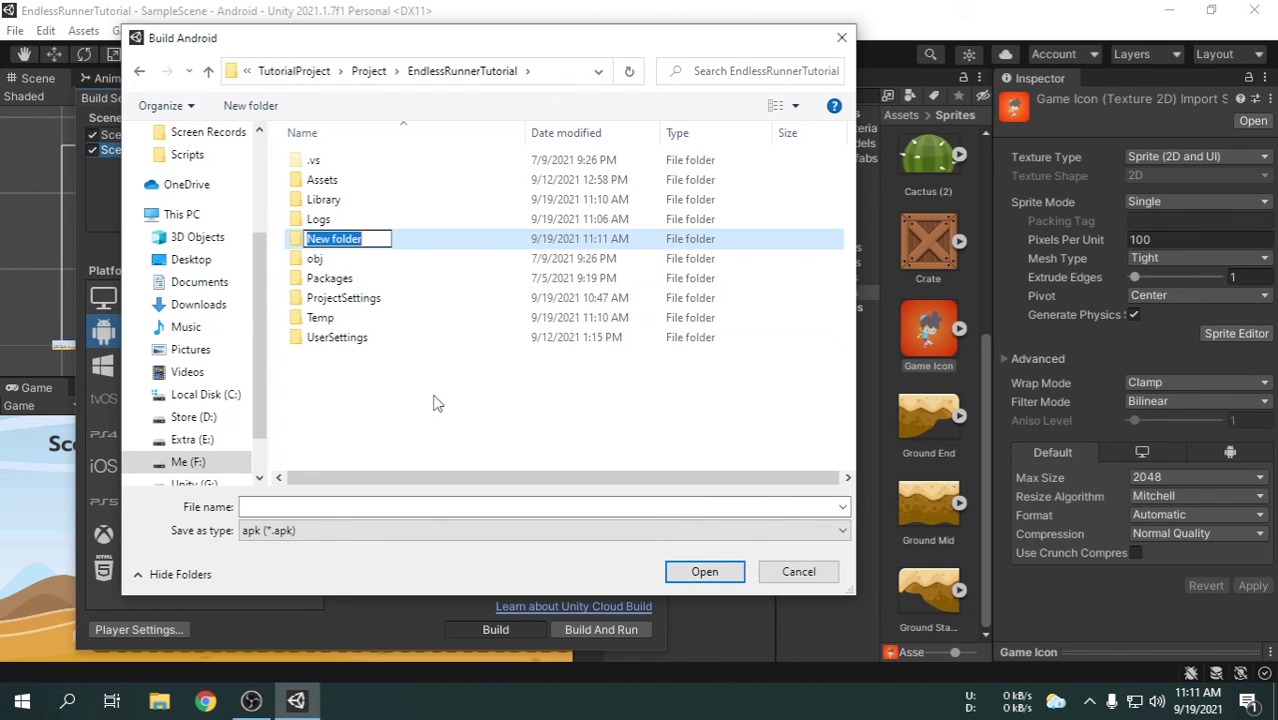
text(Release)
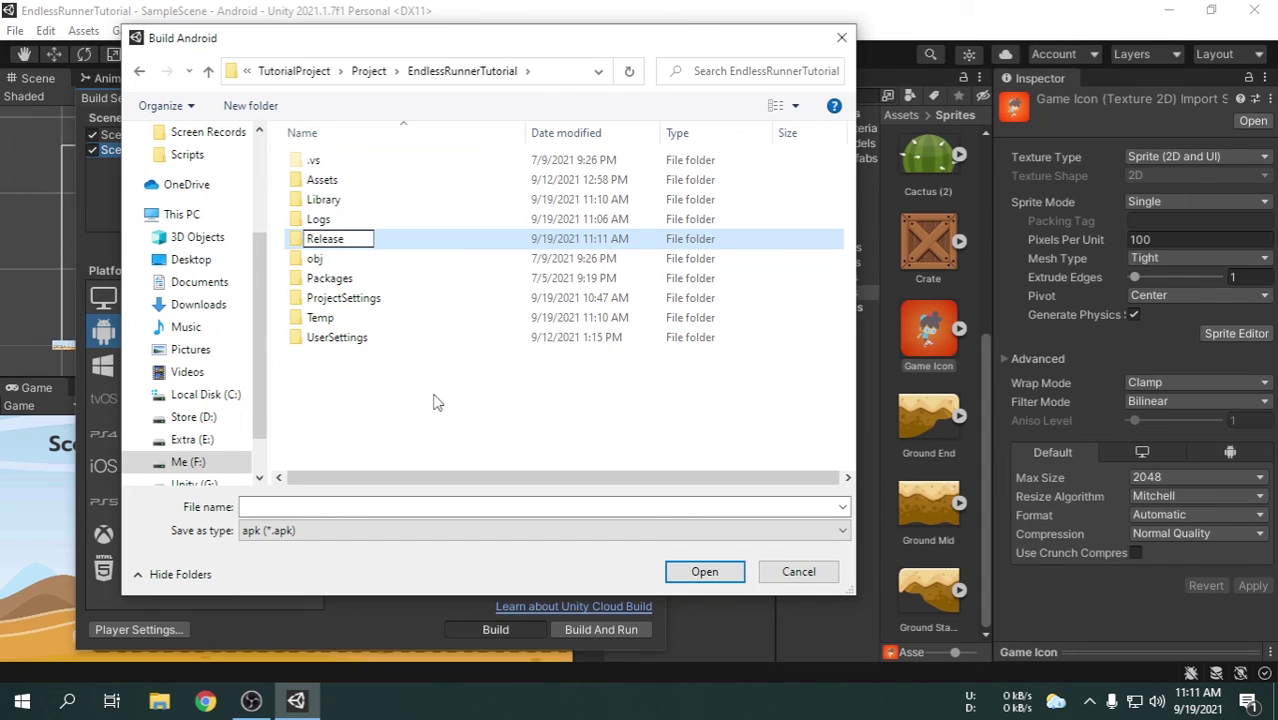
key(Return)
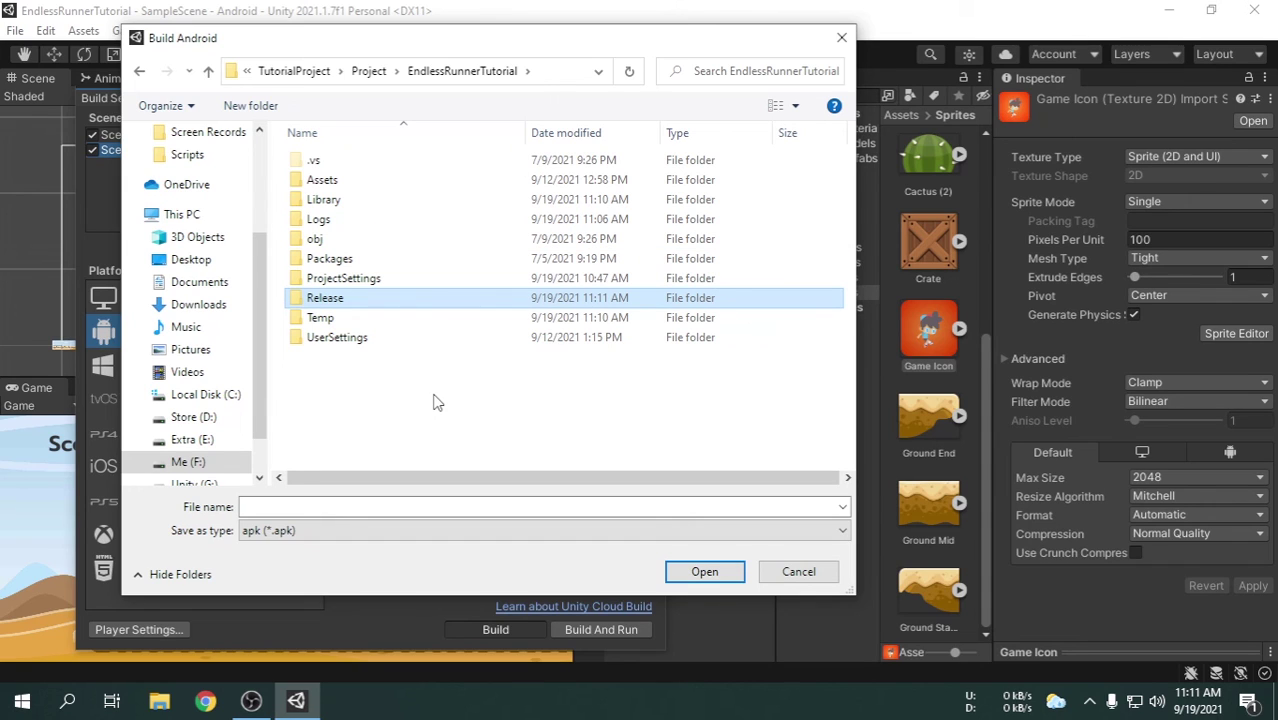
double_click(410, 304)
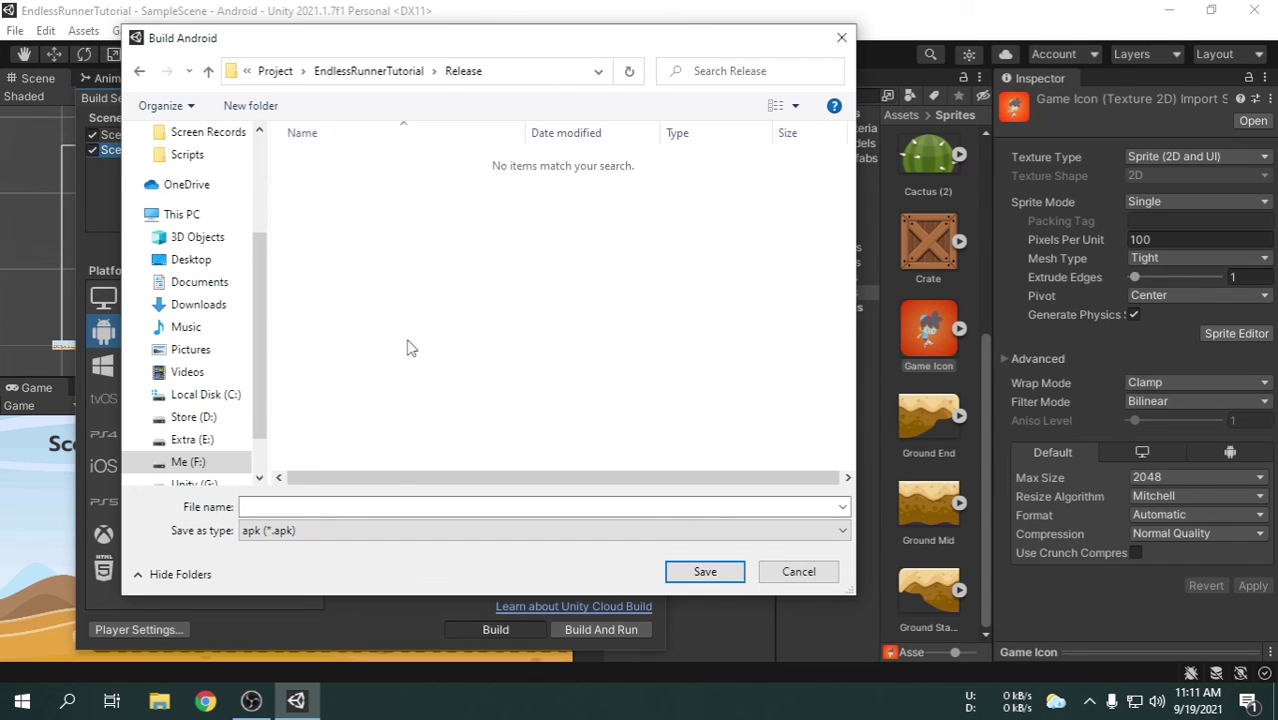
Save the APK as 'goofy run app' to begin building
click(391, 508)
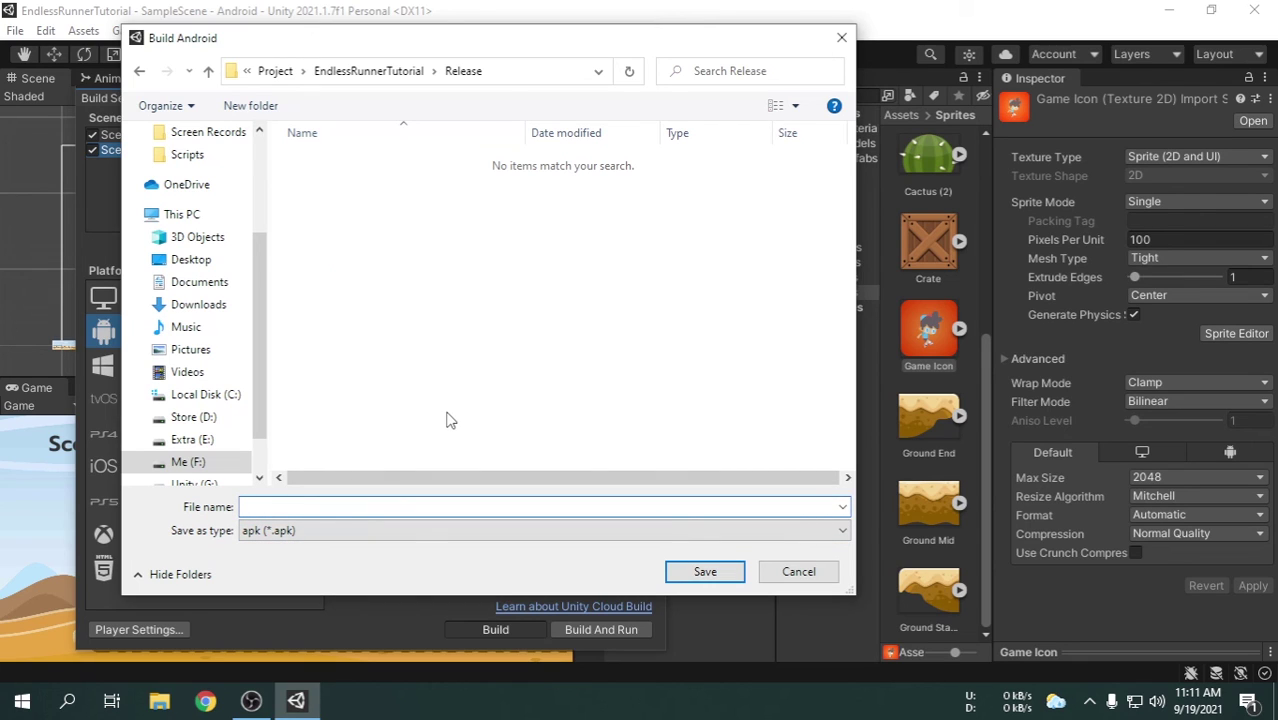
text(goofy run app)
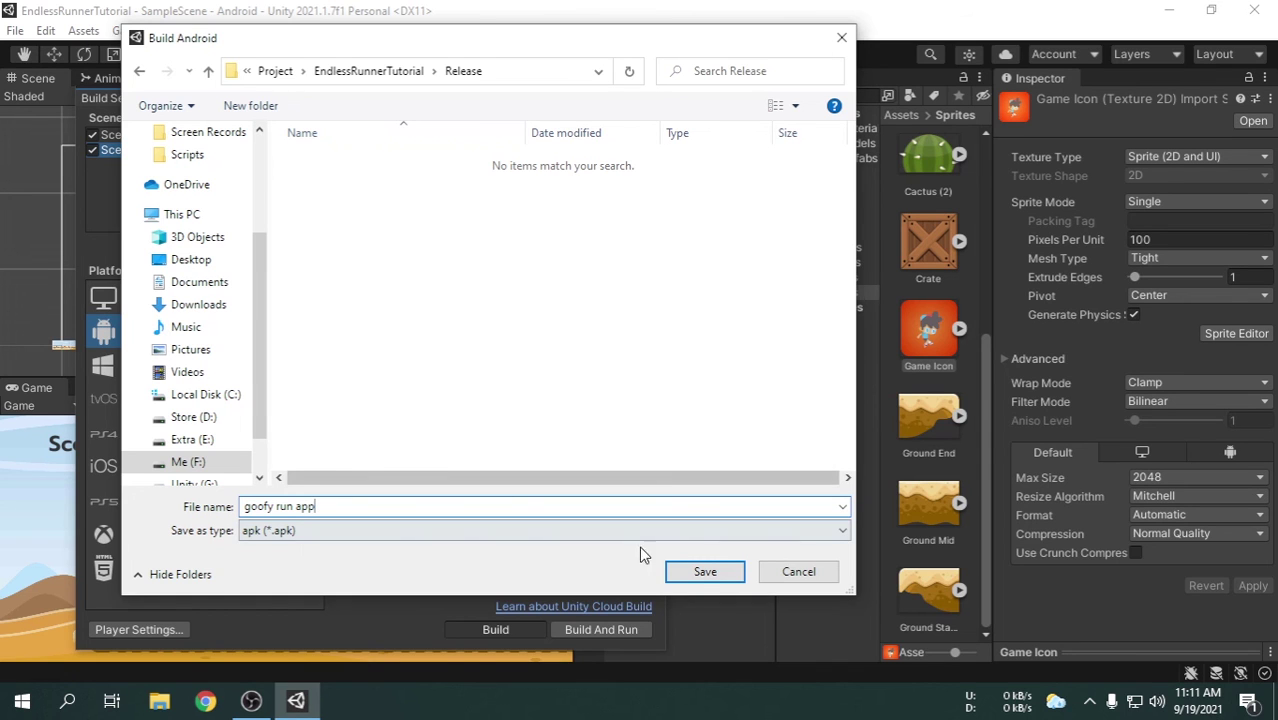
click(705, 572)
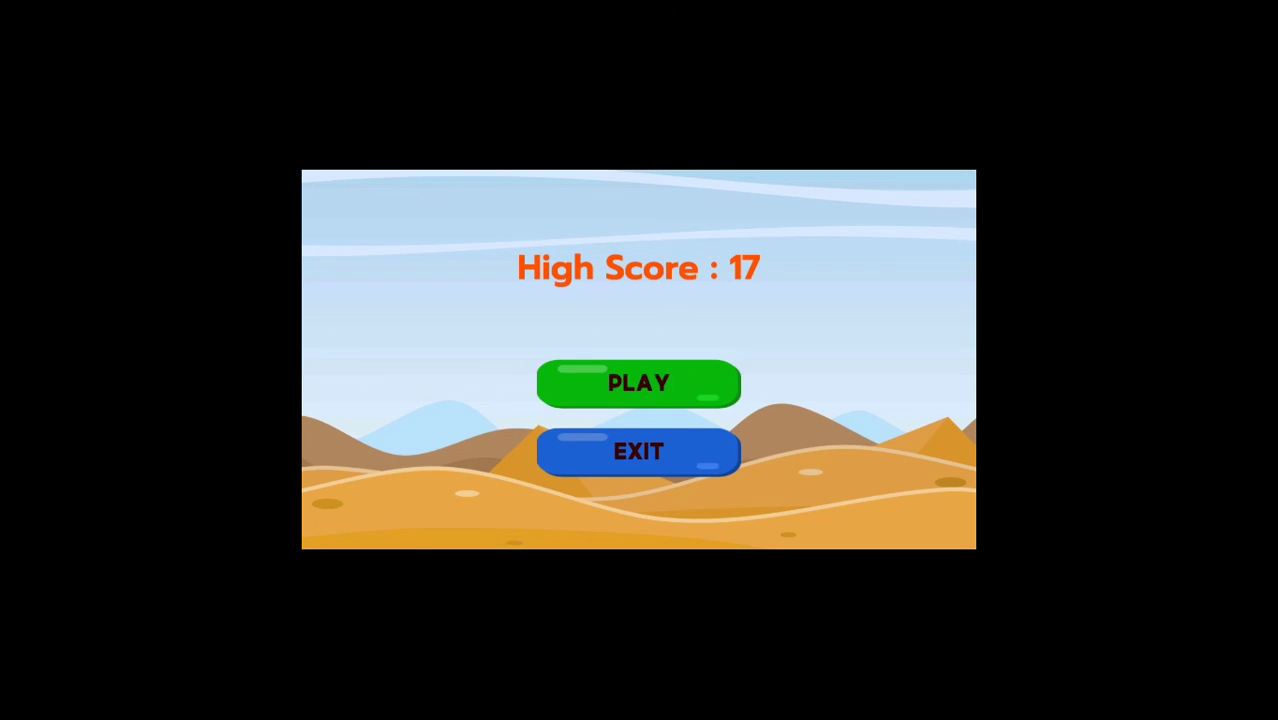
Start a Goofy Run round and jump over gaps, platforms, obstacles and crates to reach score 5
click(638, 383)
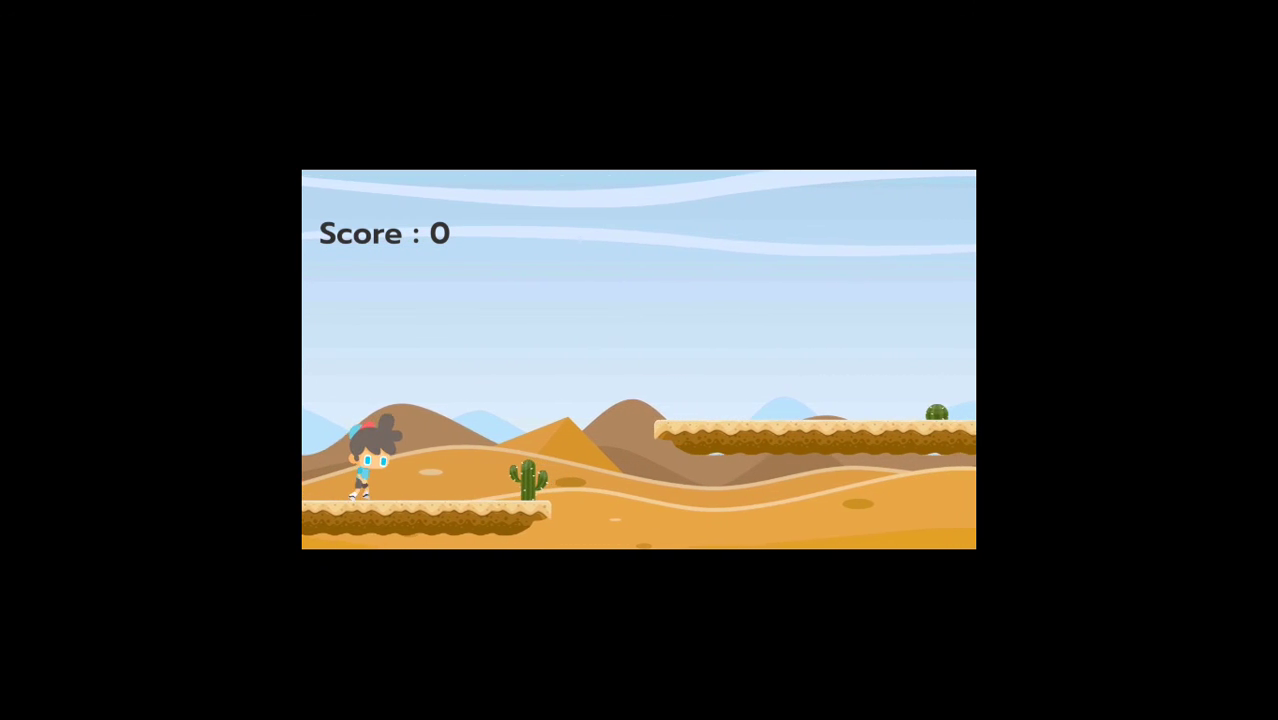
key(space)
key(space)
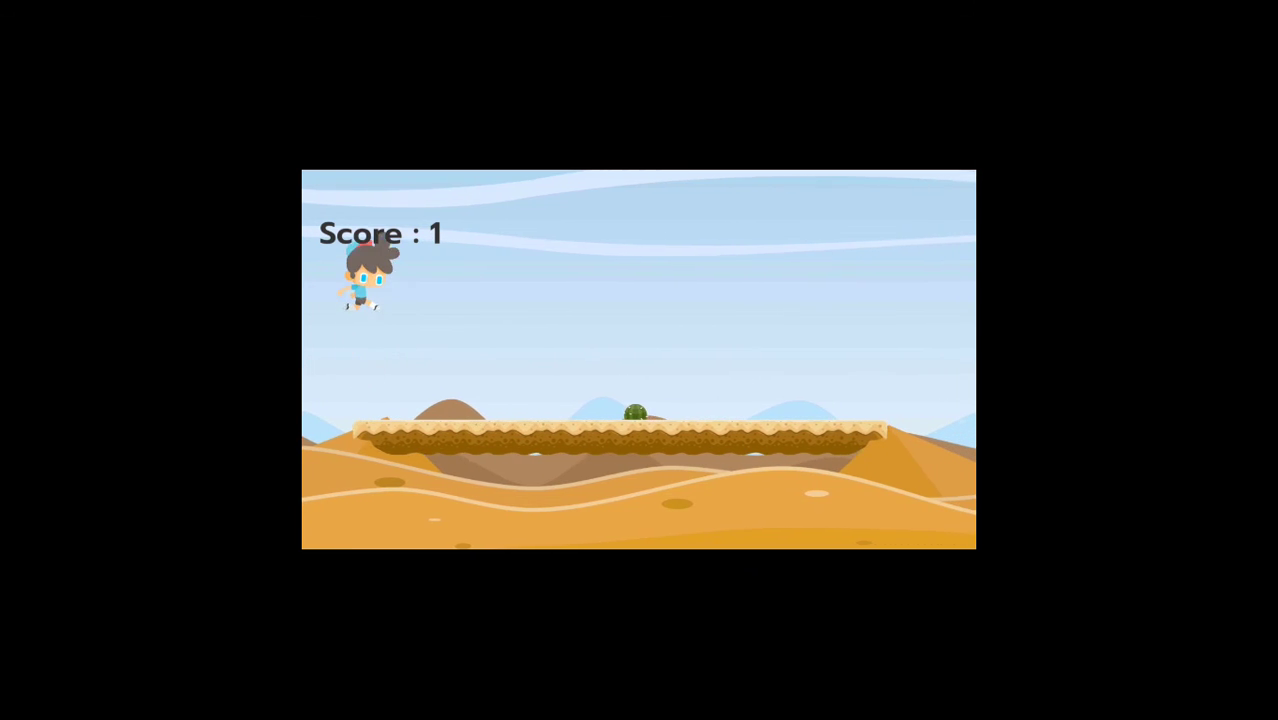
key(space)
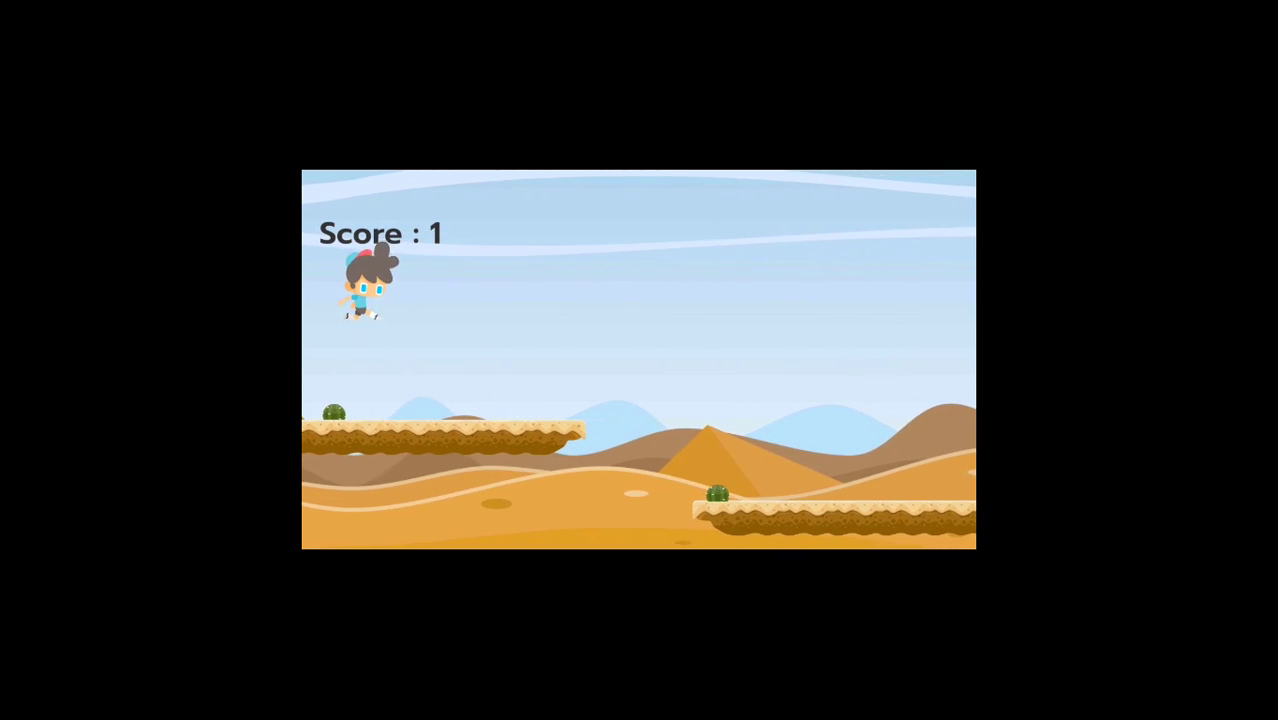
key(space)
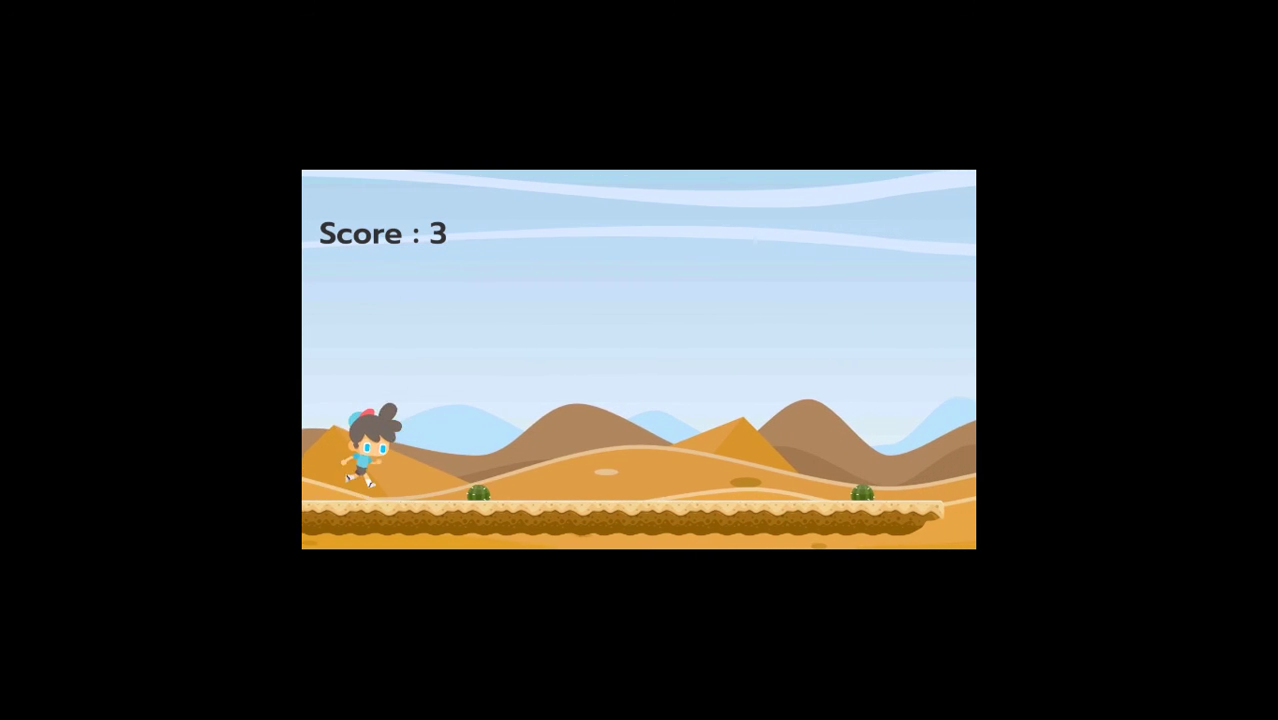
key(space)
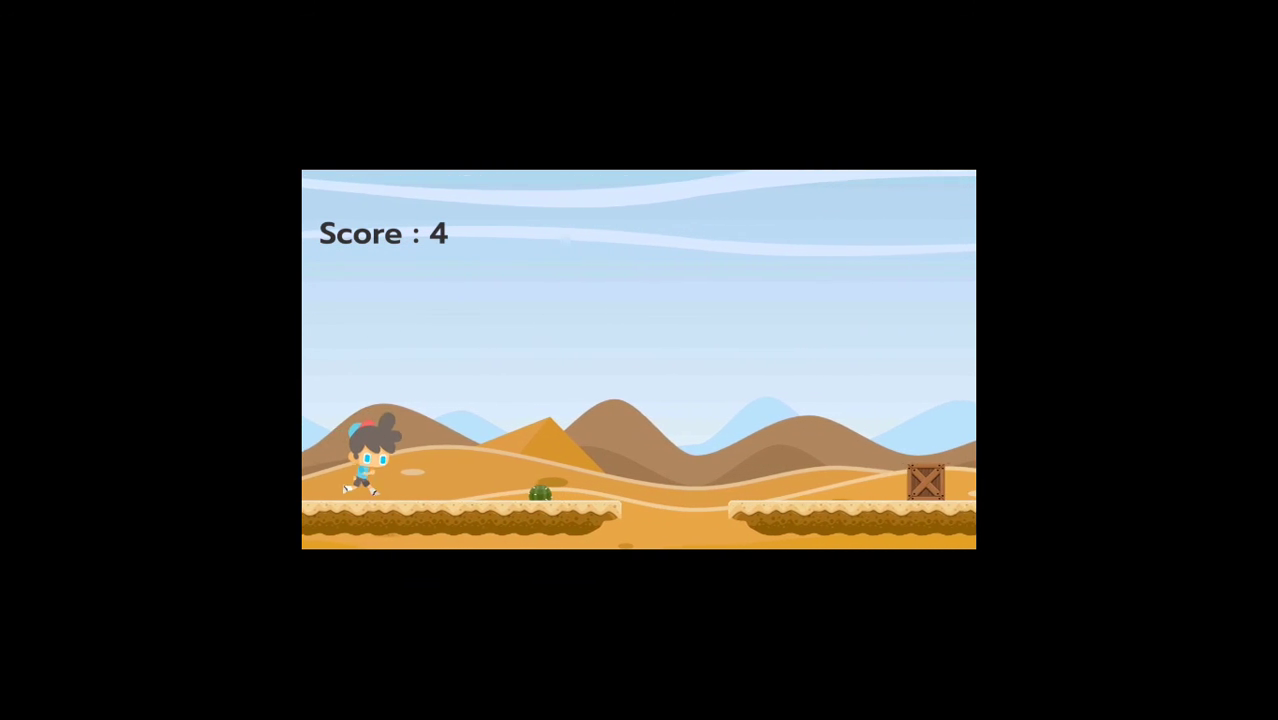
key(space)
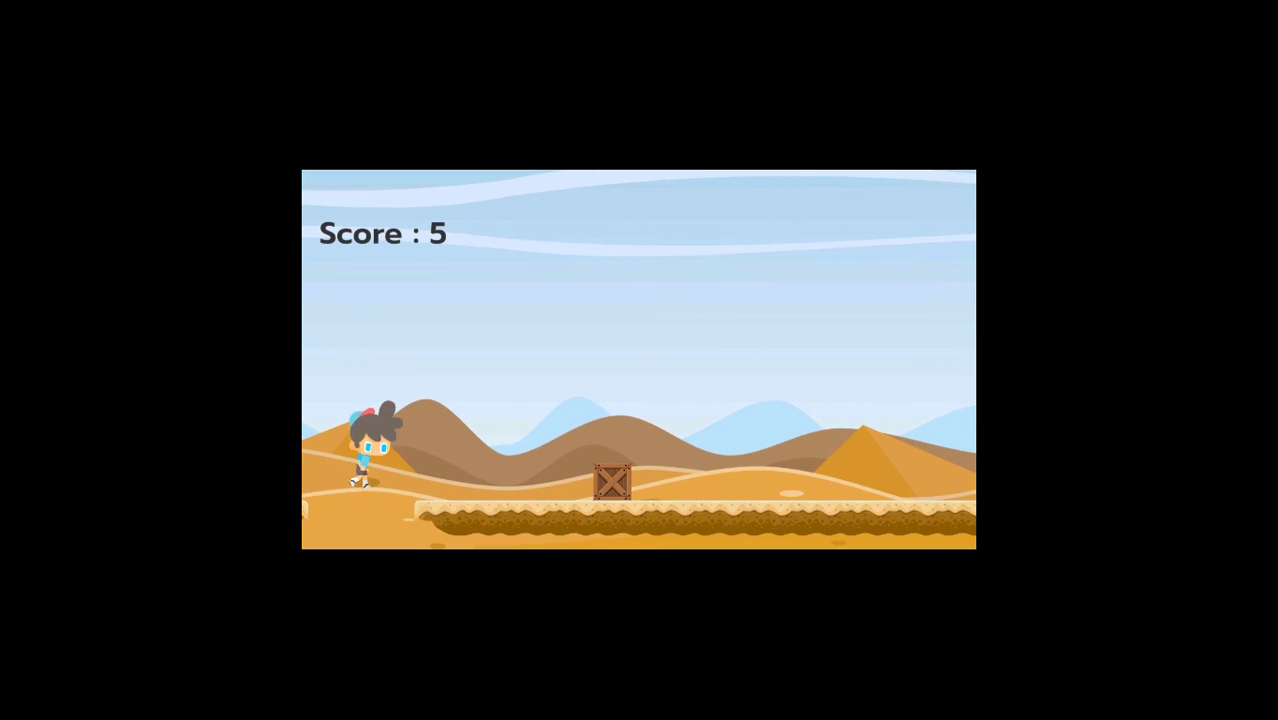